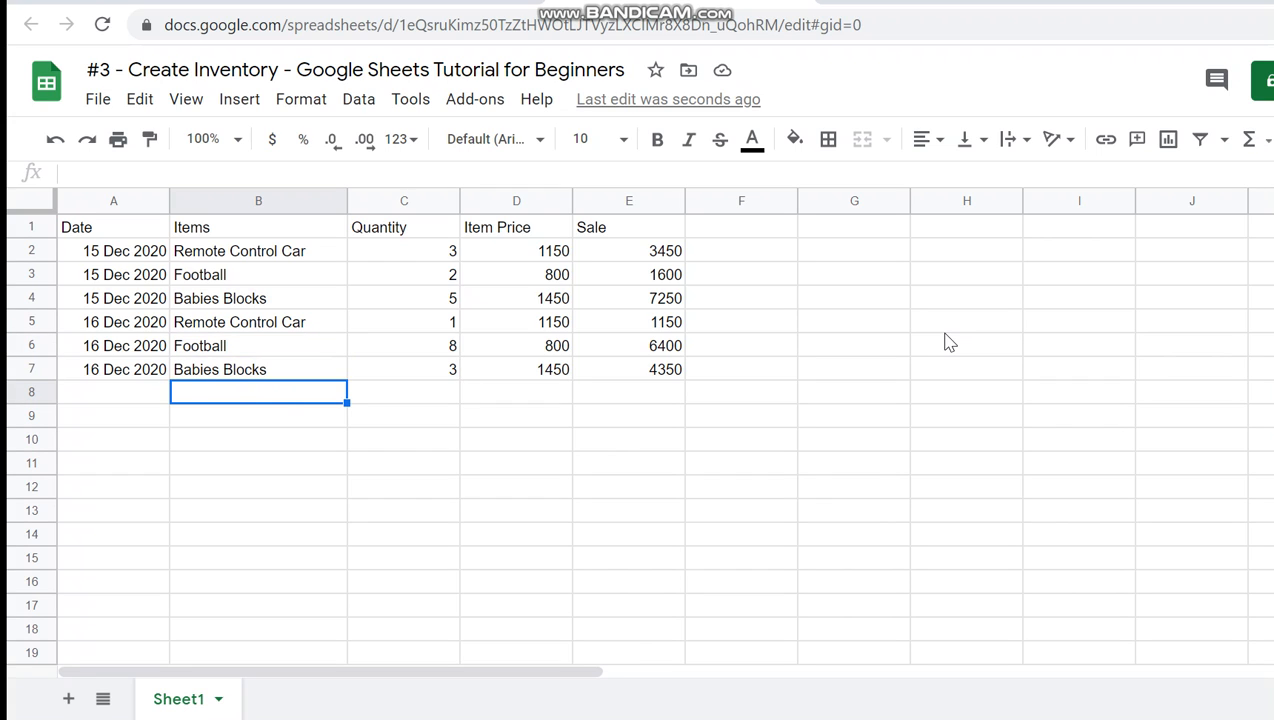
# - Enter Football as the item name in cell B8 of the sales list
pyautogui.write('Foot')
pyautogui.press('Tab')
pyautogui.press('Tab')
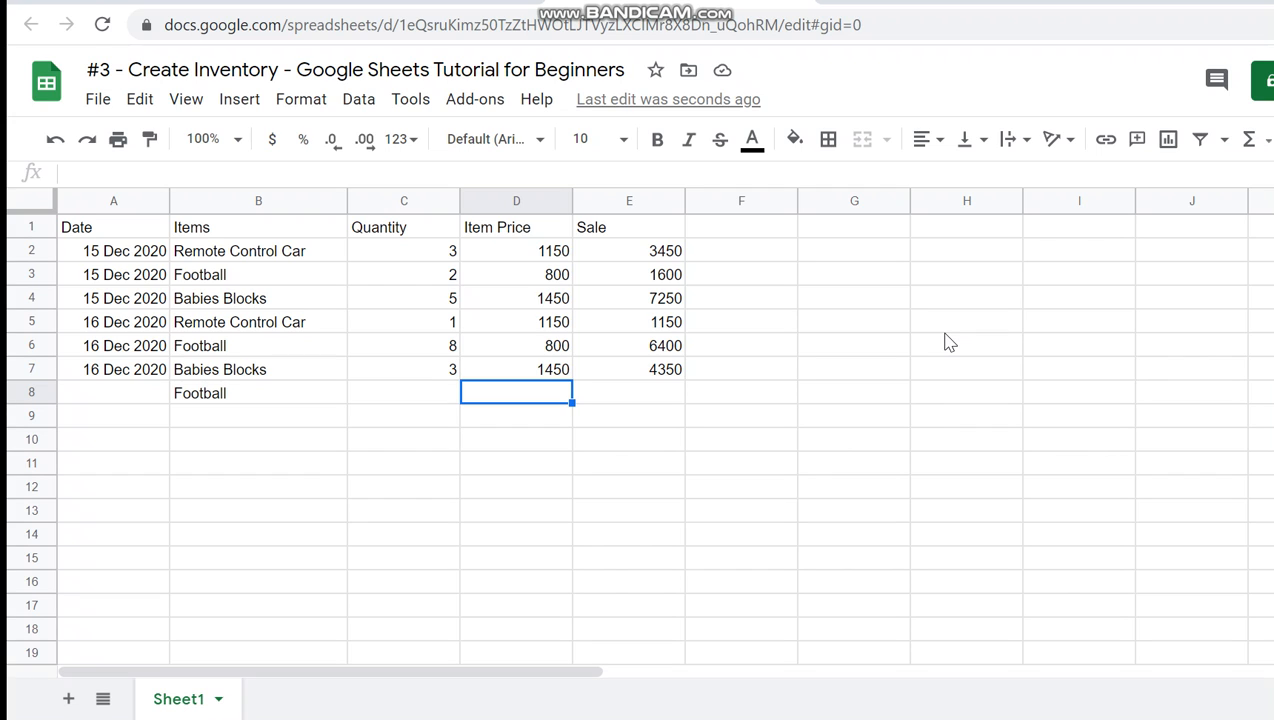
pyautogui.press('Left')
pyautogui.press('Left')
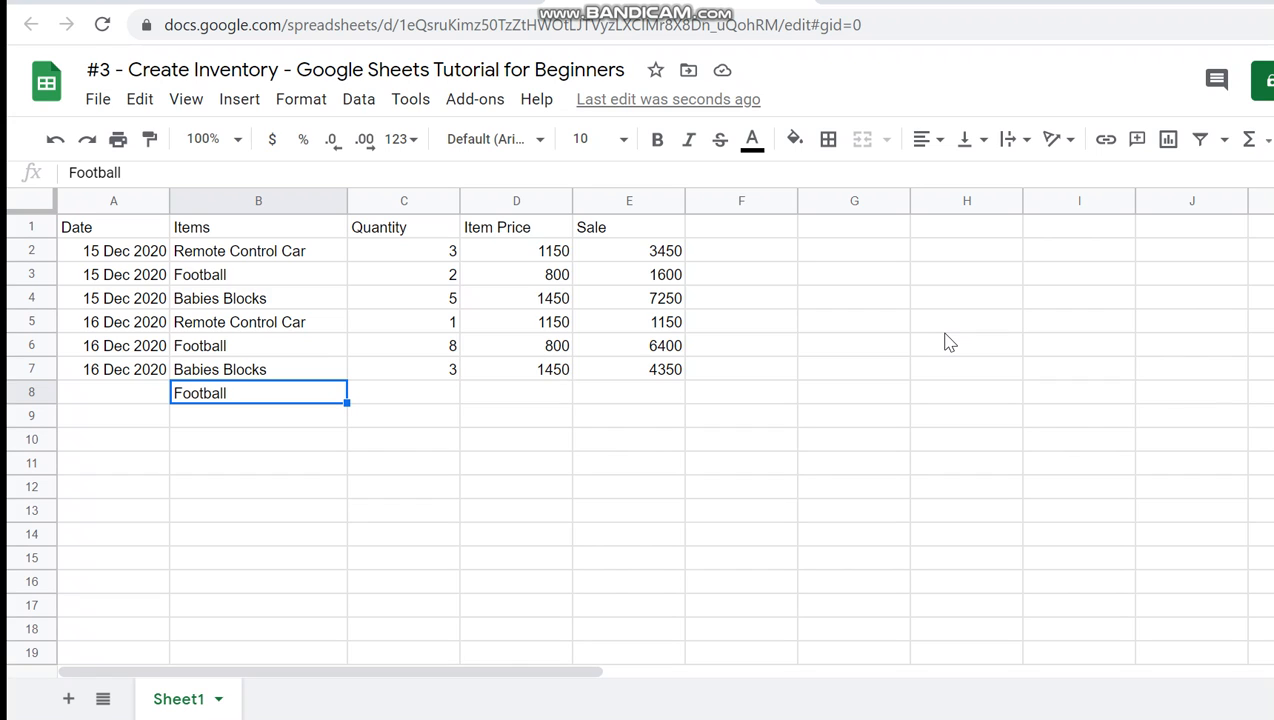
pyautogui.press('Right')
pyautogui.press('Left')
# - Overwrite the item name in B8 with Foosball and replace that entry with Tennis Ball
pyautogui.write('Foosba')
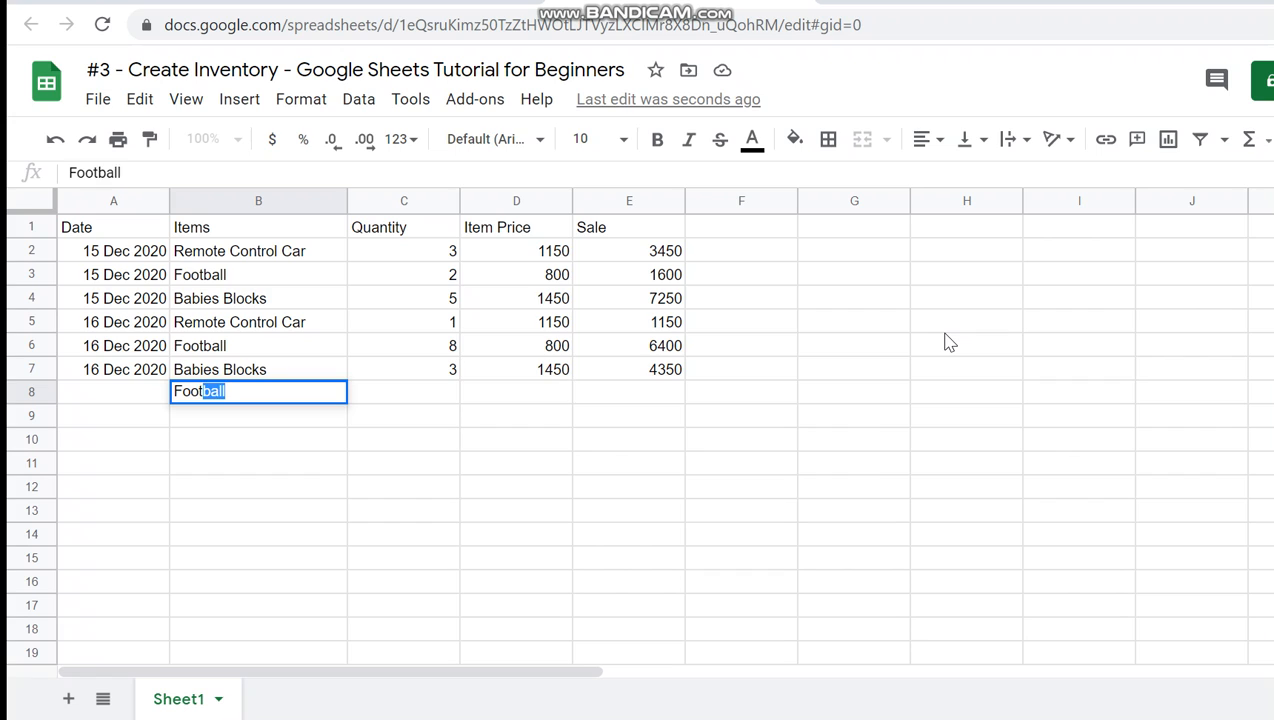
pyautogui.write('ll')
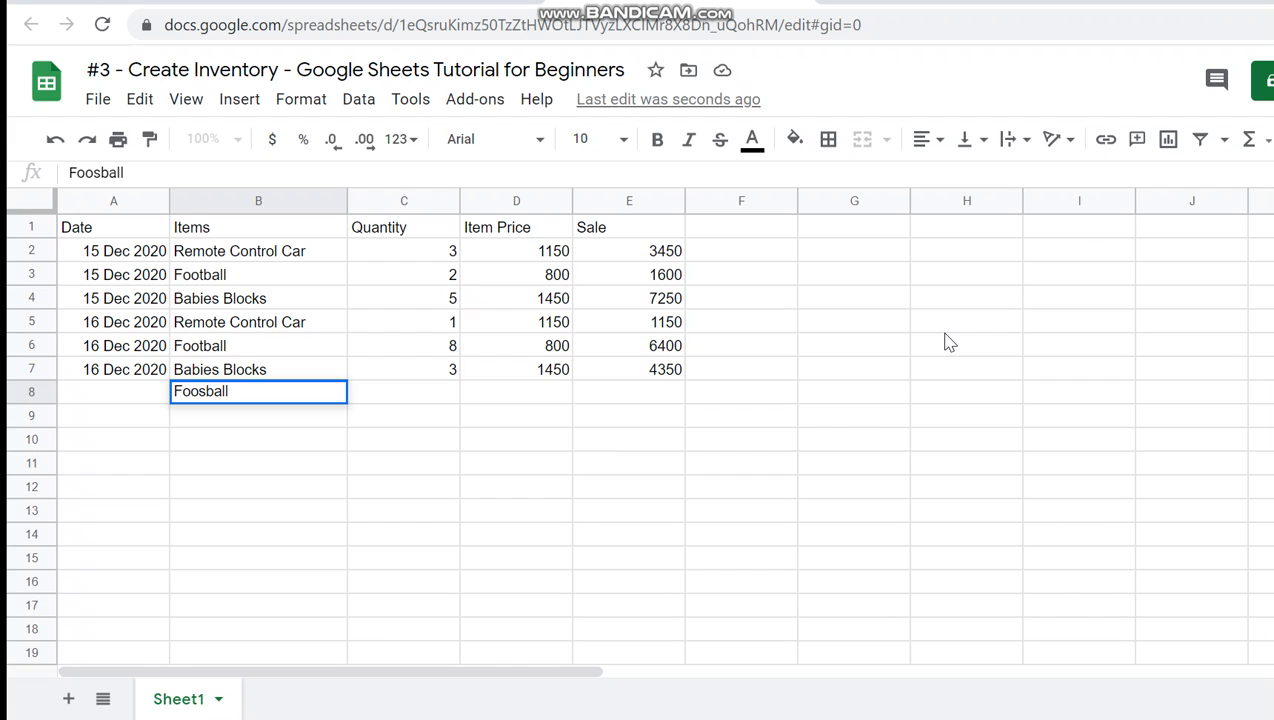
pyautogui.hotkey('ctrl', 'a')
pyautogui.write('Tennis Ball')
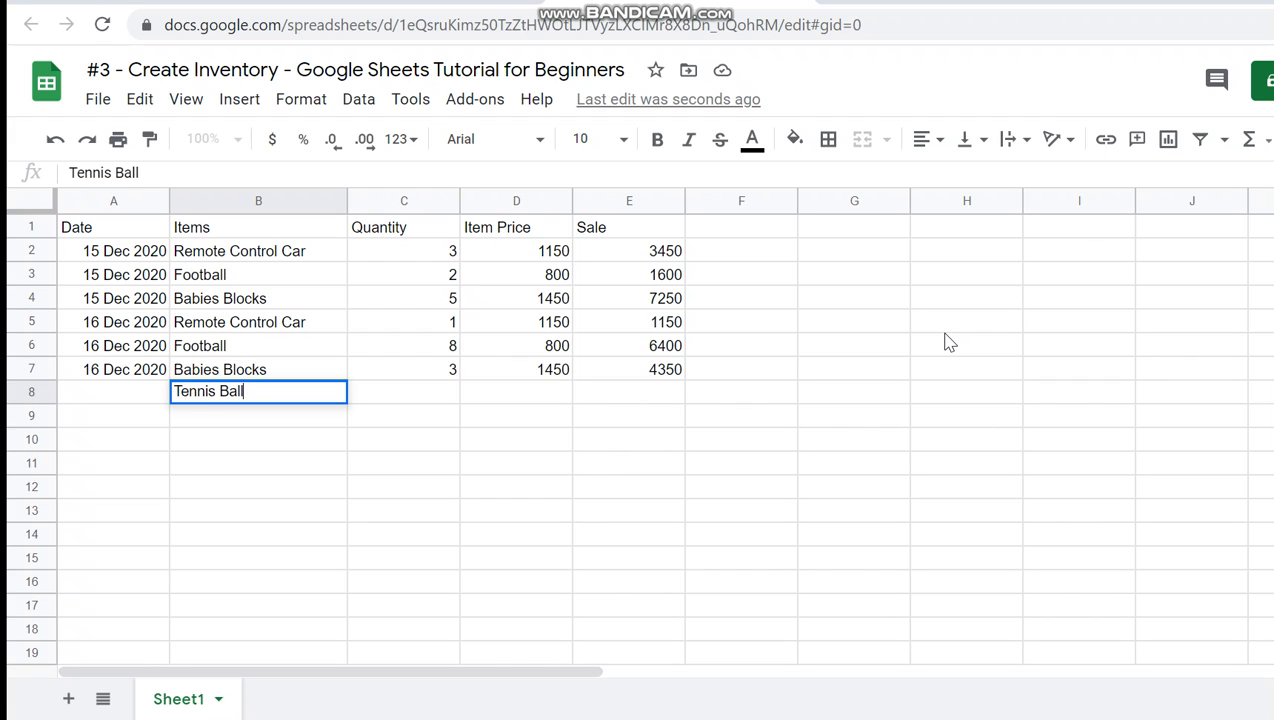
pyautogui.press('Return')
pyautogui.press('Up')
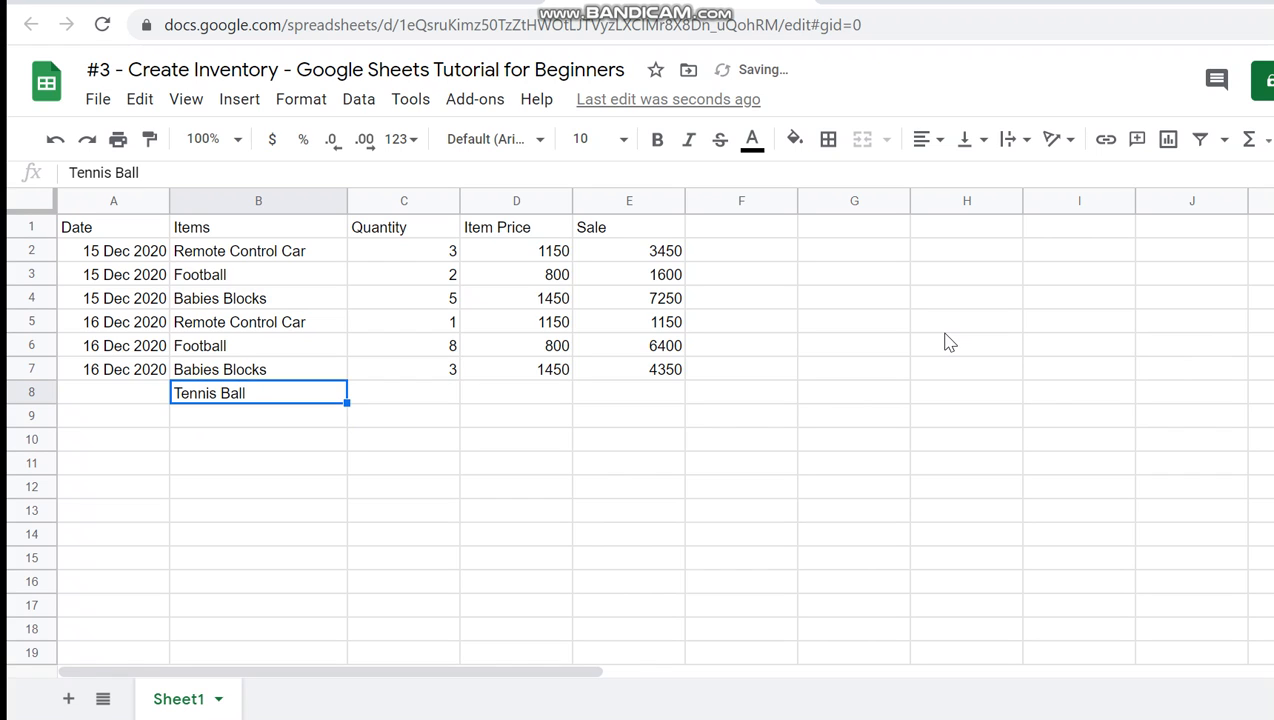
# - Change the item name in B8 back to Football and enter 800 as its price in D8
pyautogui.write('Football')
pyautogui.press('Return')
pyautogui.press('Up')
pyautogui.press('Right')
pyautogui.press('Up')
pyautogui.press('Down')
pyautogui.press('Right')
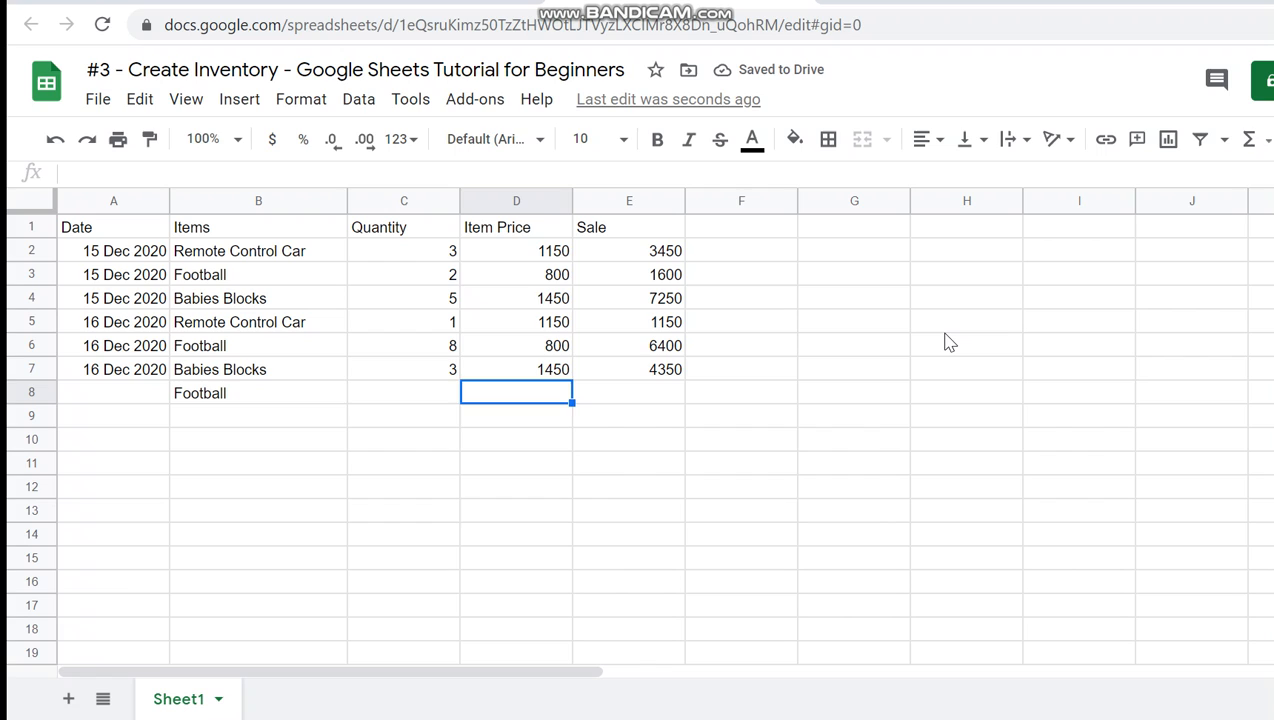
pyautogui.write('800')
pyautogui.press('Return')
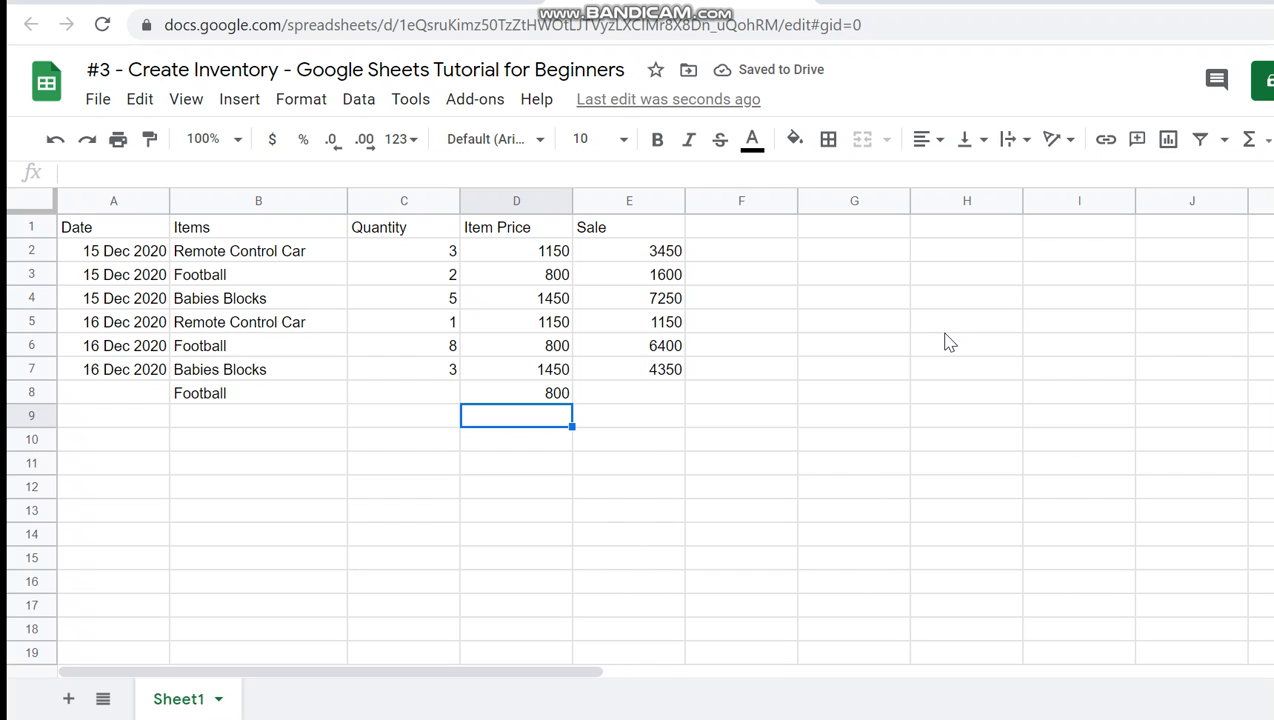
# - Replace the item name in B8 with Tennis Ball, beside the row's item price
pyautogui.press('Up')
pyautogui.press('Left')
pyautogui.press('Left')
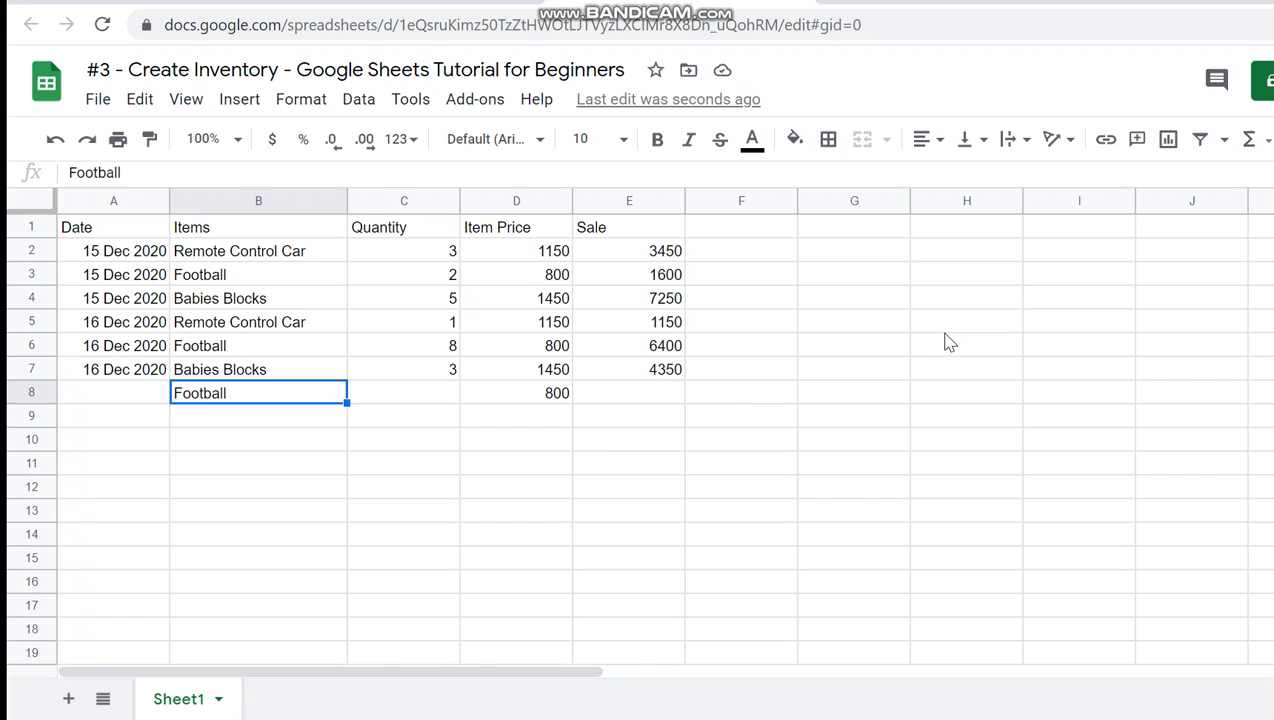
pyautogui.press('Right')
pyautogui.press('Right')
pyautogui.press('Left')
pyautogui.press('Left')
pyautogui.write('Tennis Ball')
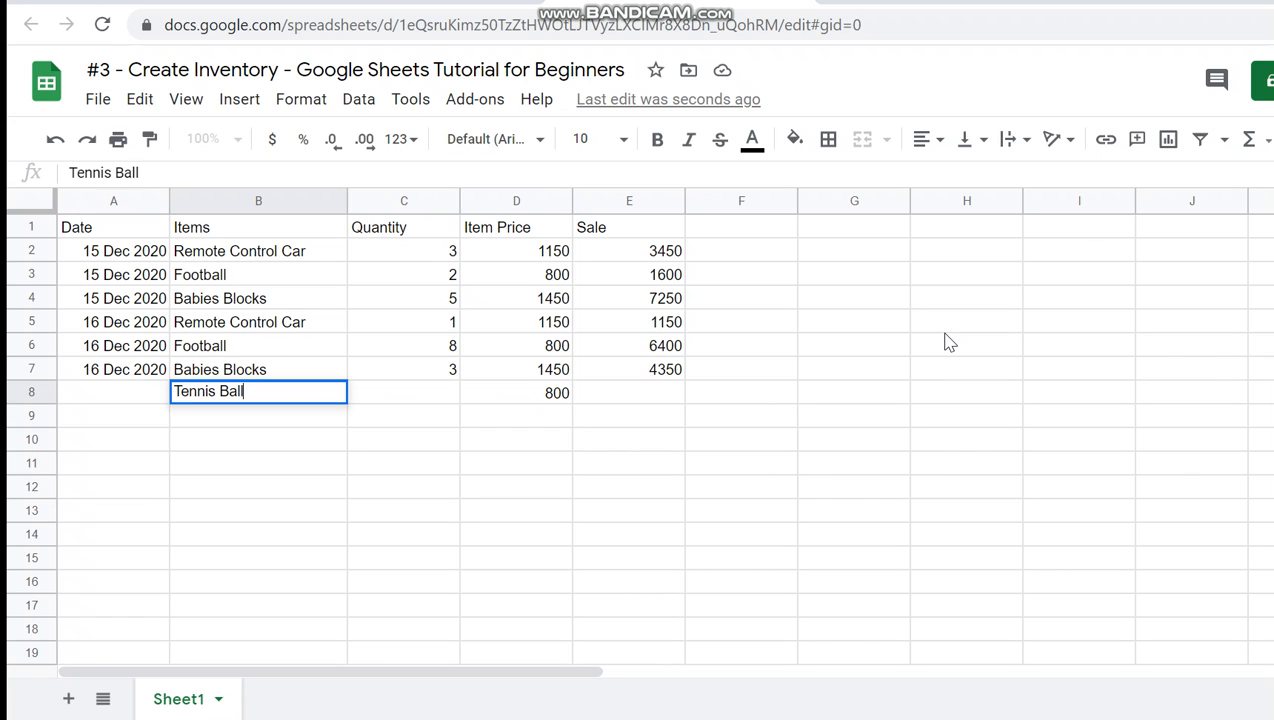
pyautogui.press('Return')
pyautogui.press('Up')
pyautogui.press('Right')
pyautogui.press('Right')
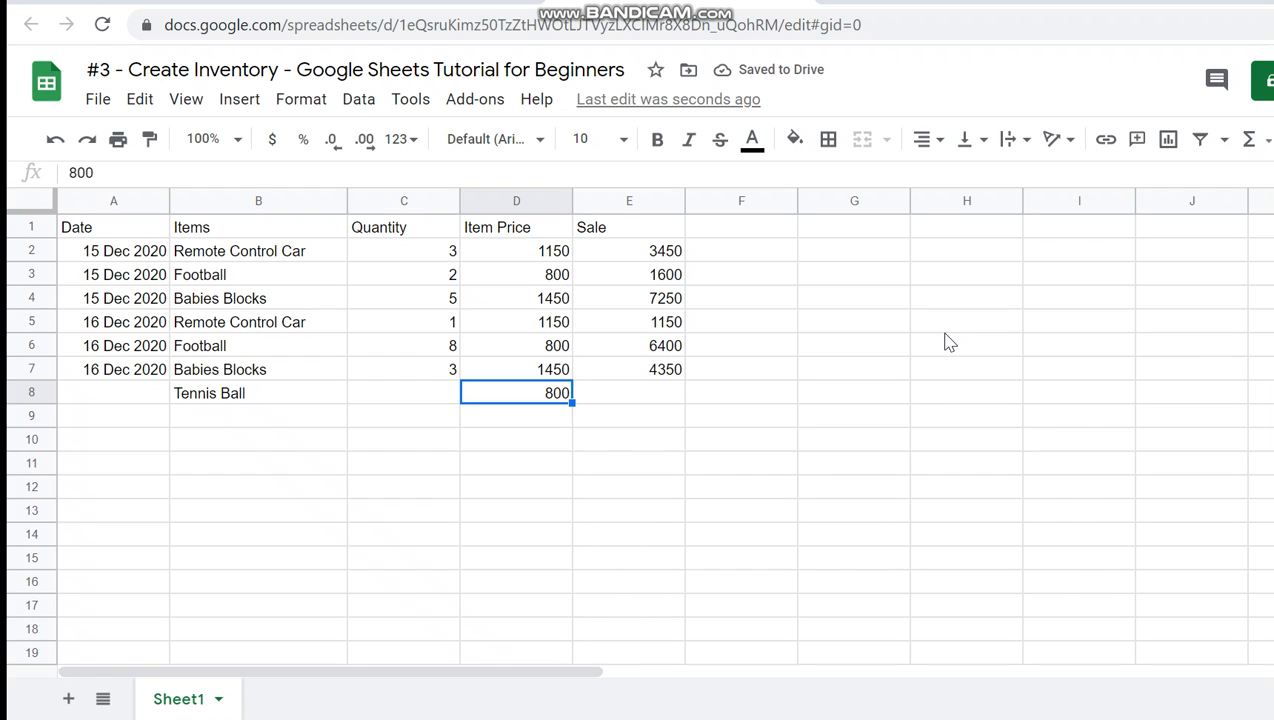
# - Clear the item name in B8 and the item price in D8
pyautogui.press('Left')
pyautogui.press('Left')
pyautogui.press('Left')
pyautogui.press('Right')
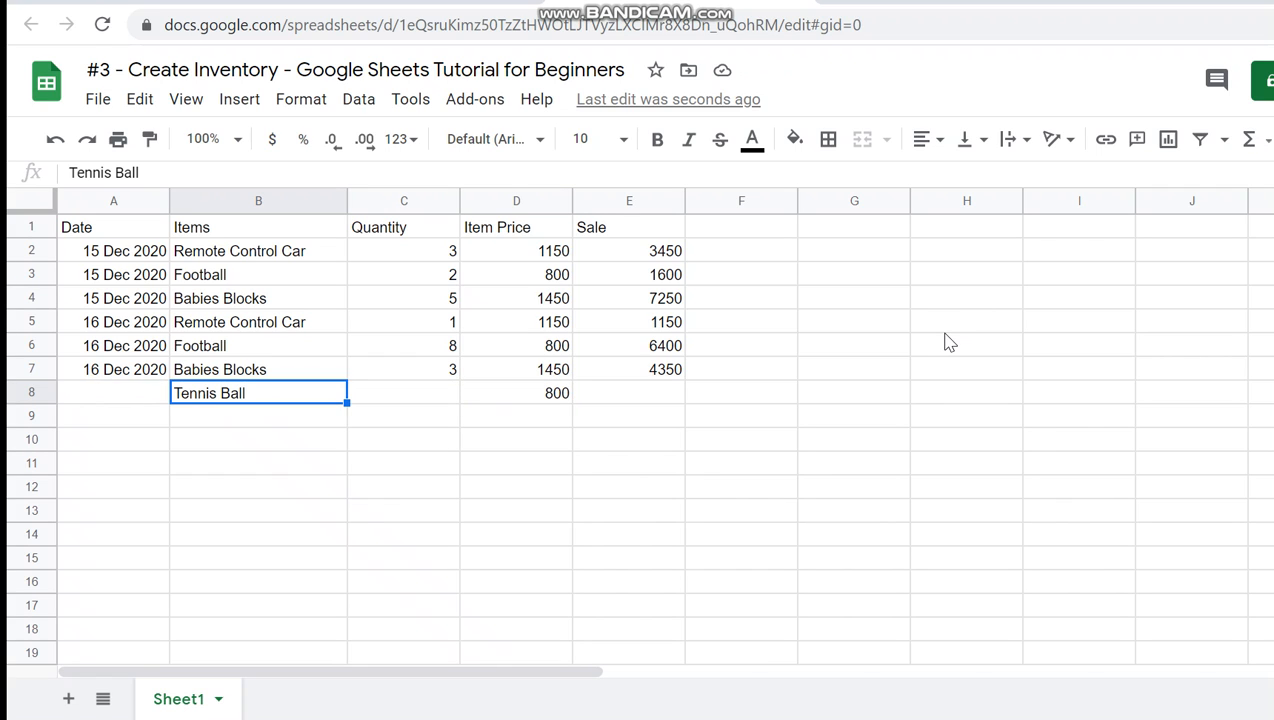
pyautogui.press('Delete')
pyautogui.press('Right')
pyautogui.press('Right')
pyautogui.press('Right')
pyautogui.press('Left')
pyautogui.press('Delete')
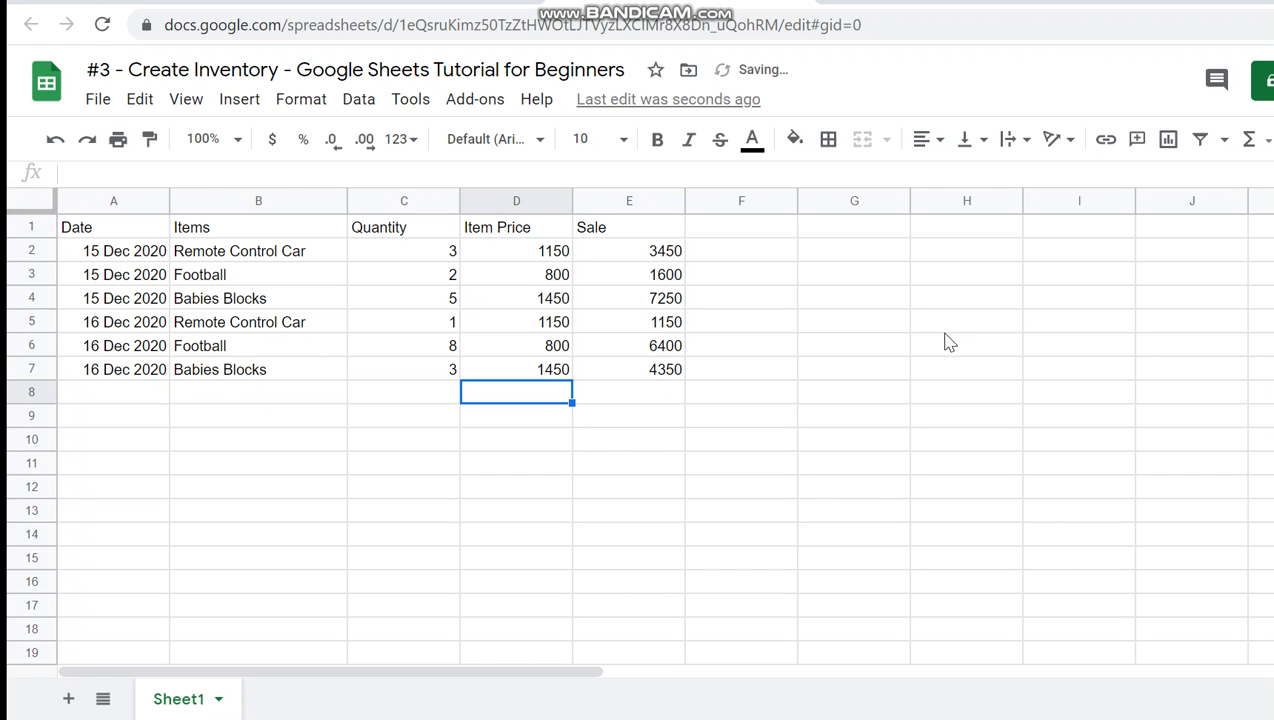
pyautogui.press('Left')
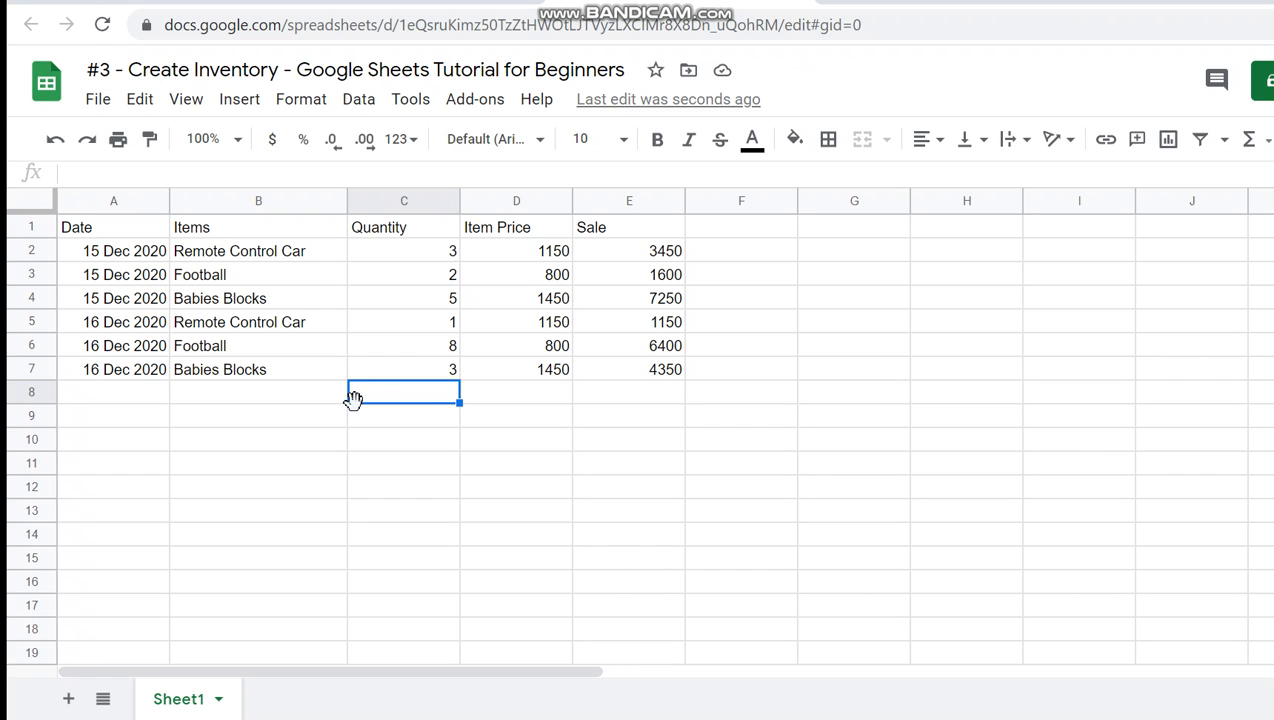
# - Rename Sheet1 as Daily Sales
pyautogui.doubleClick(176, 700)
pyautogui.write('Sales')
pyautogui.press('Return')
pyautogui.doubleClick(176, 706)
pyautogui.write('Daily Sales')
pyautogui.press('Return')
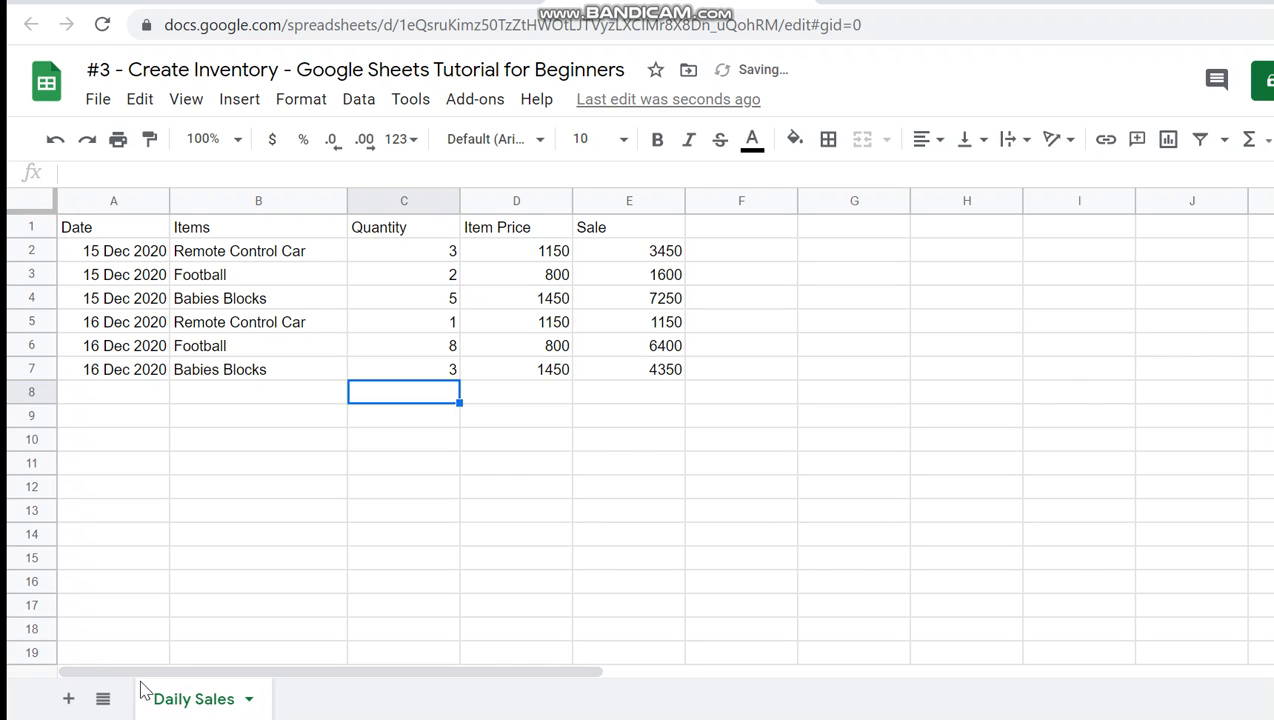
# - Add a new sheet to the spreadsheet and name it Inventory
pyautogui.click(67, 700)
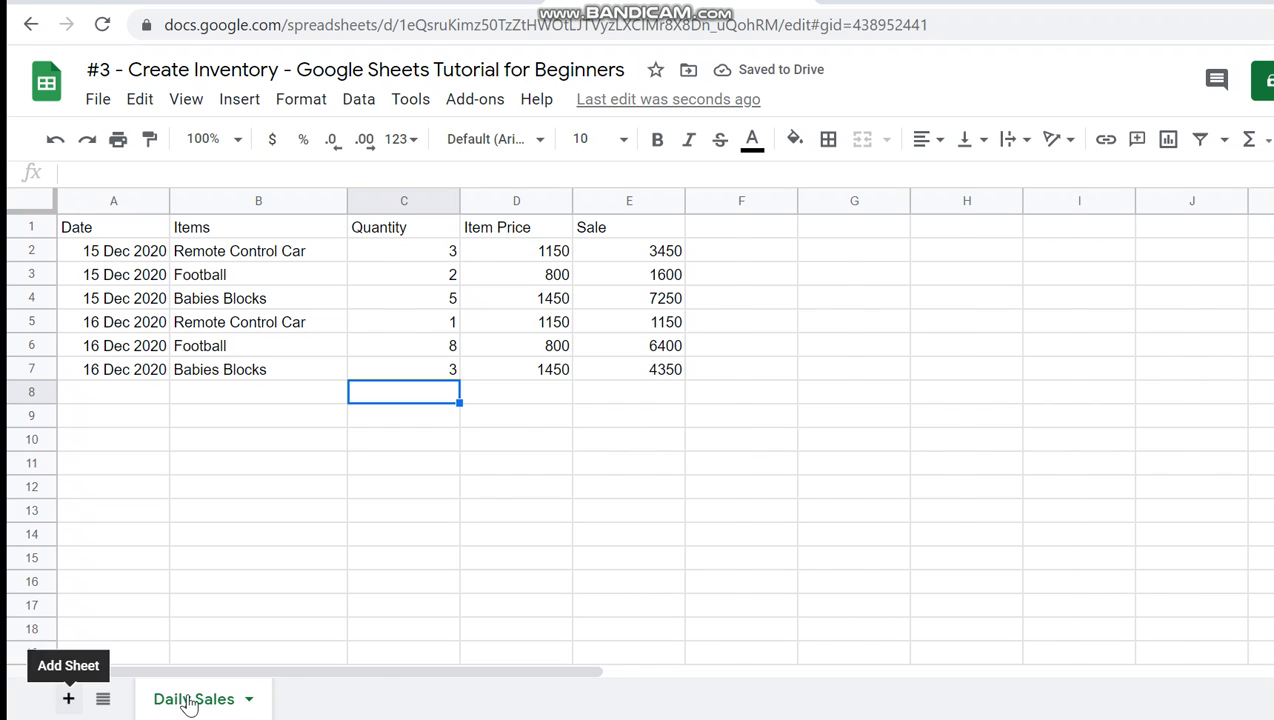
pyautogui.doubleClick(318, 700)
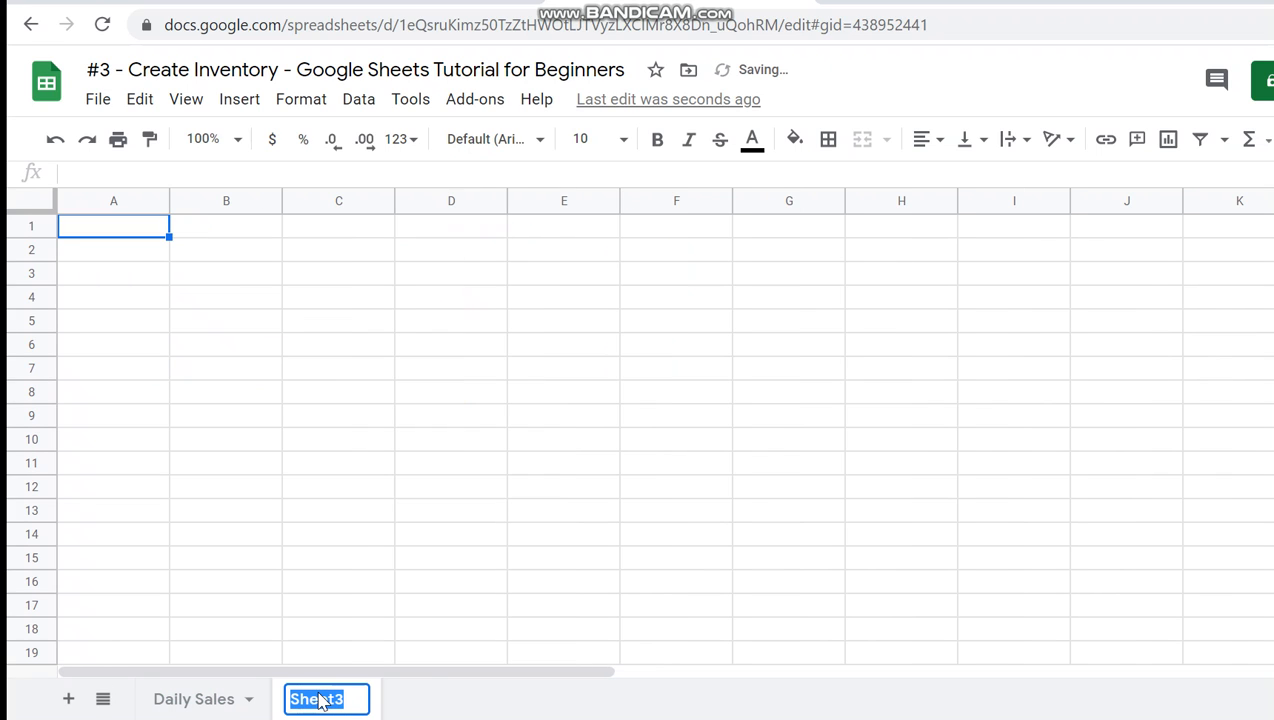
pyautogui.write('Iven')
pyautogui.press('BackSpace')
pyautogui.press('BackSpace')
pyautogui.press('BackSpace')
pyautogui.write('nventory')
pyautogui.press('Return')
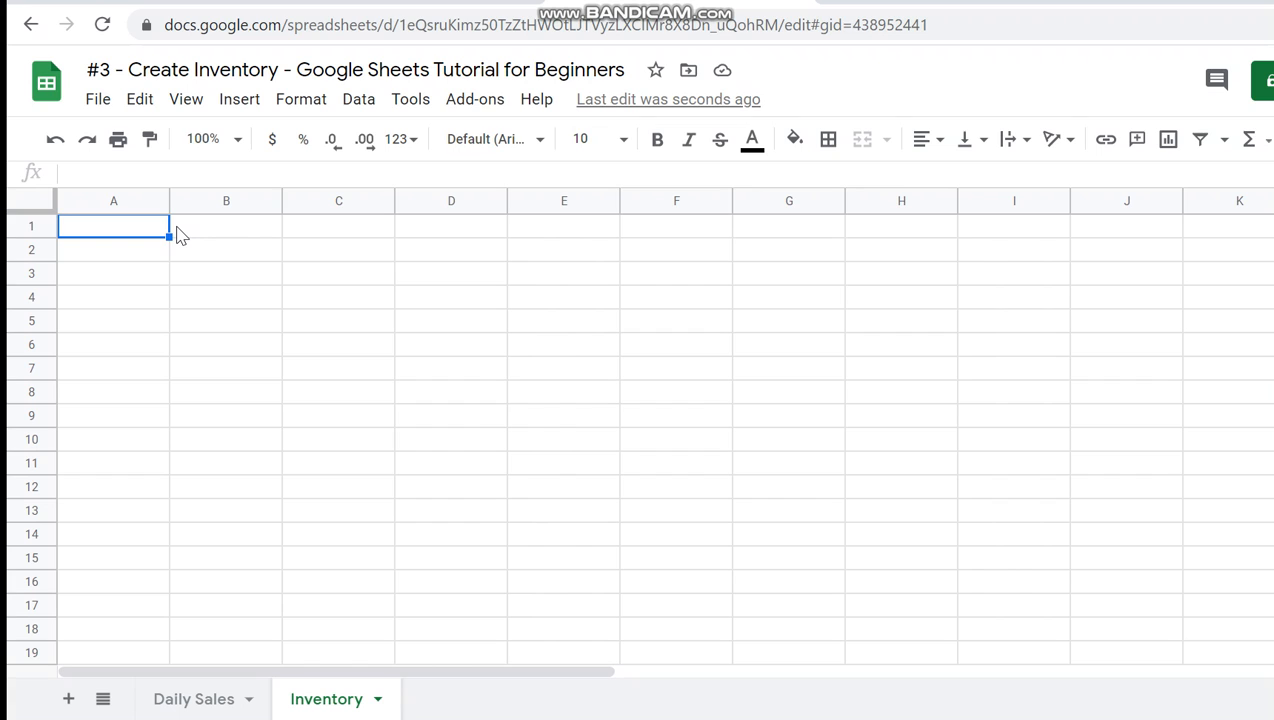
# - Enter the column header Item Name, with both words capitalized, in cell A1 of the Inventory sheet
pyautogui.write('Item name')
pyautogui.press('Return')
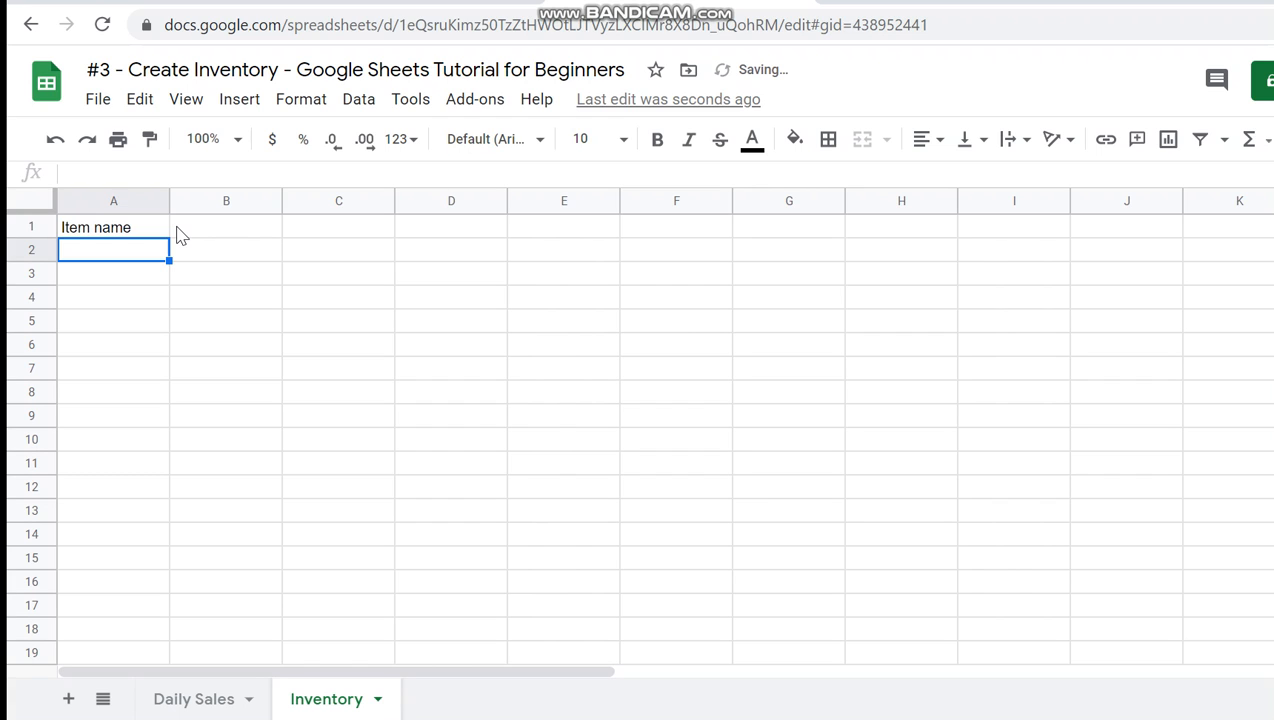
pyautogui.press('Up')
pyautogui.press('Return')
pyautogui.hotkey('ctrl', 'shift', 'Left')
pyautogui.write('Name')
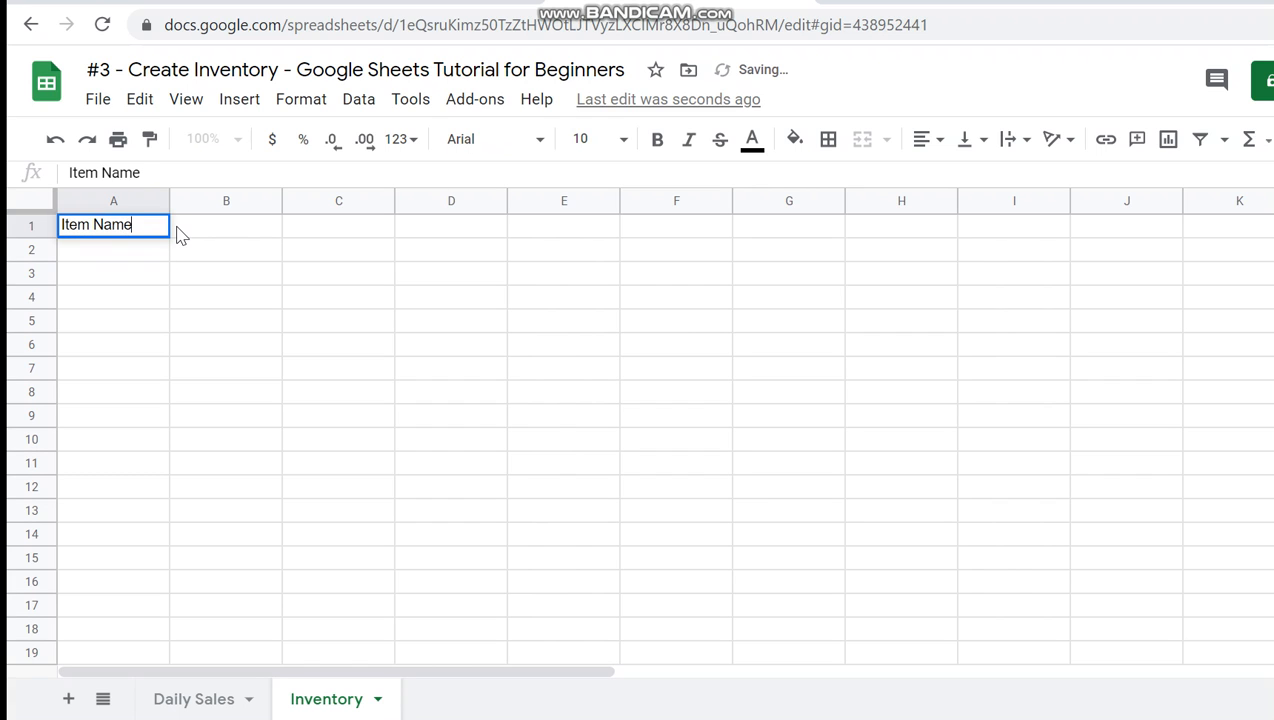
pyautogui.press('Return')
# - List Remote Control Car, Football, Robot, Dinosaur, Babies Blocks and Lego in cells A2 to A7 under the Item Name header
pyautogui.write('Remote Control Car')
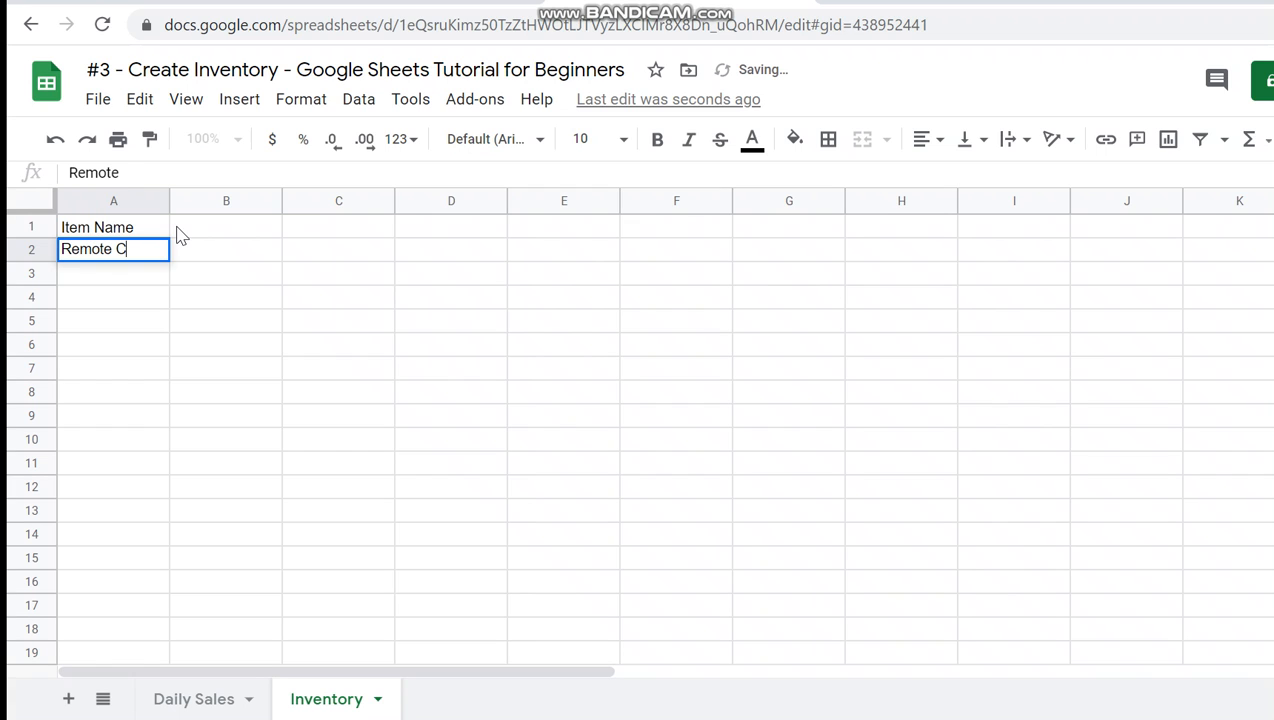
pyautogui.press('Return')
pyautogui.write('Football')
pyautogui.press('Return')
pyautogui.write('Robot')
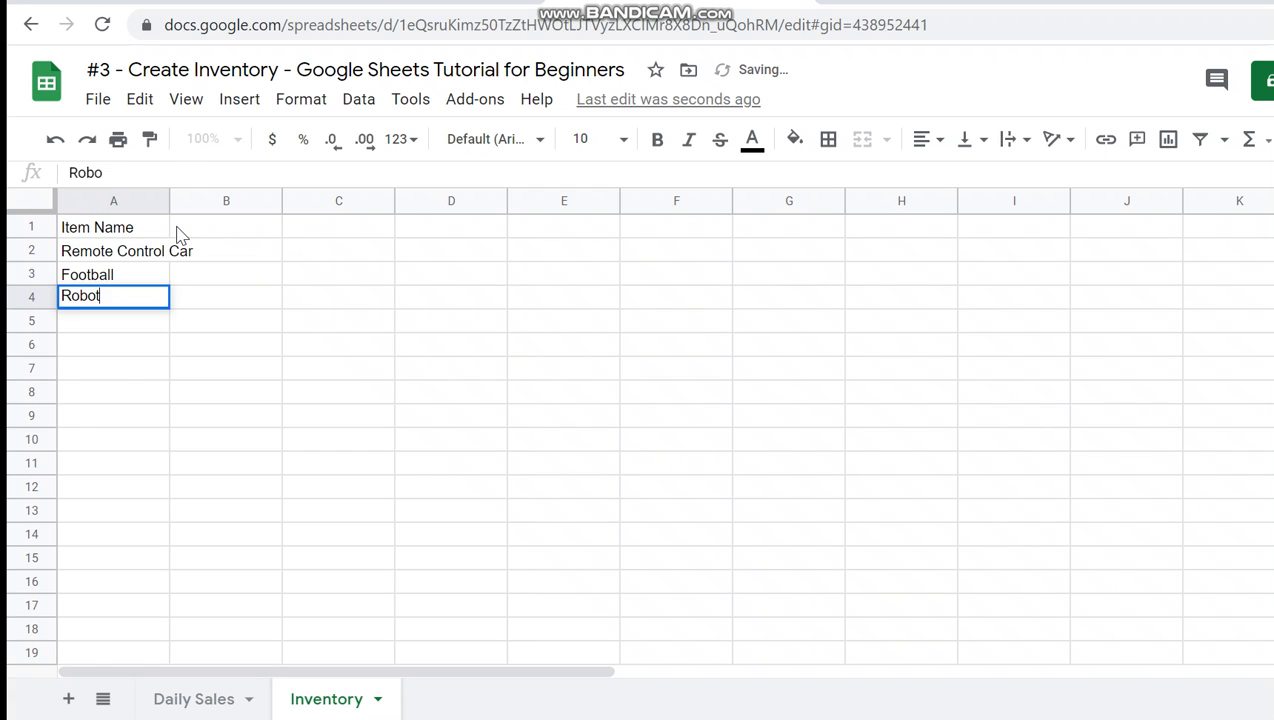
pyautogui.press('Return')
pyautogui.write('Dinosaur')
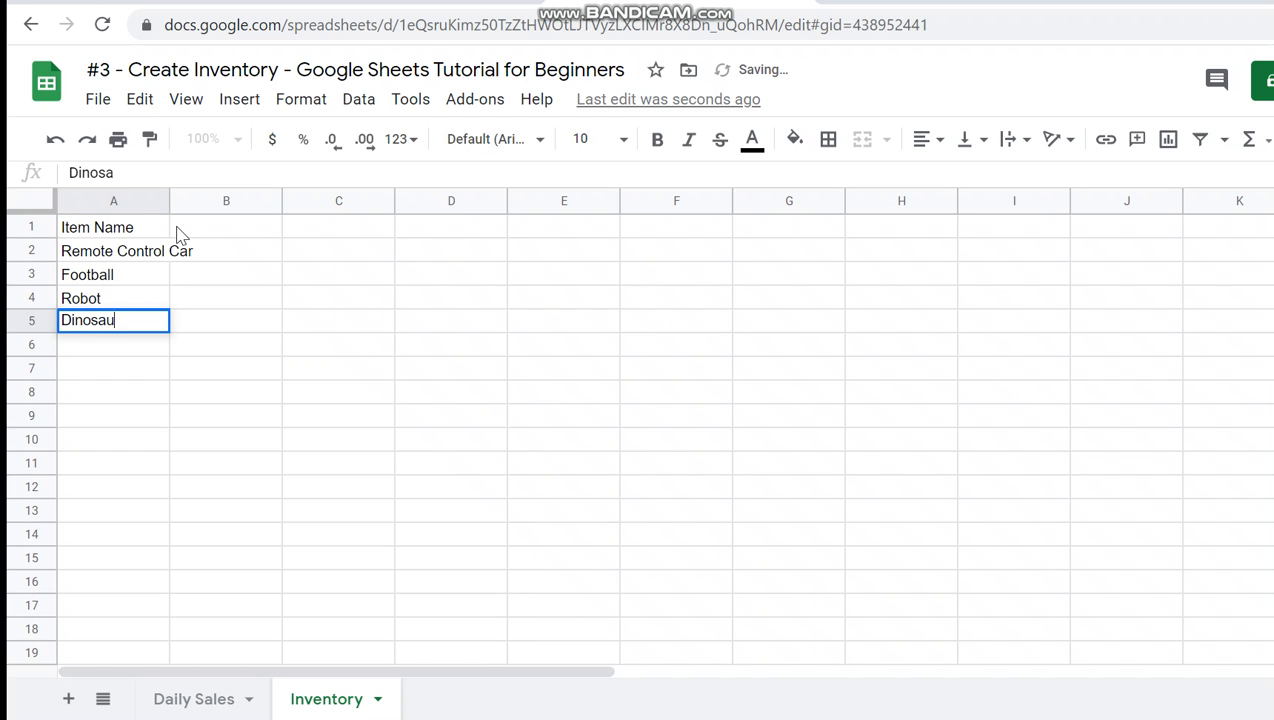
pyautogui.press('Return')
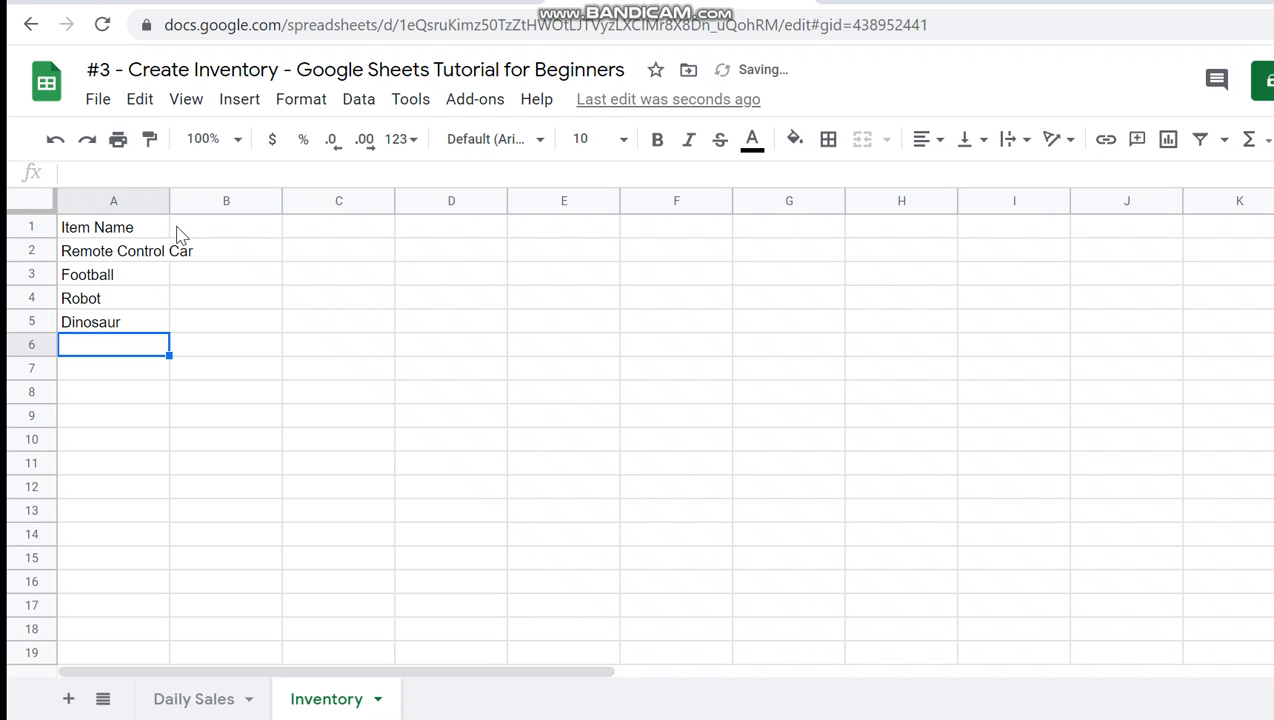
pyautogui.write('Babies Blocks')
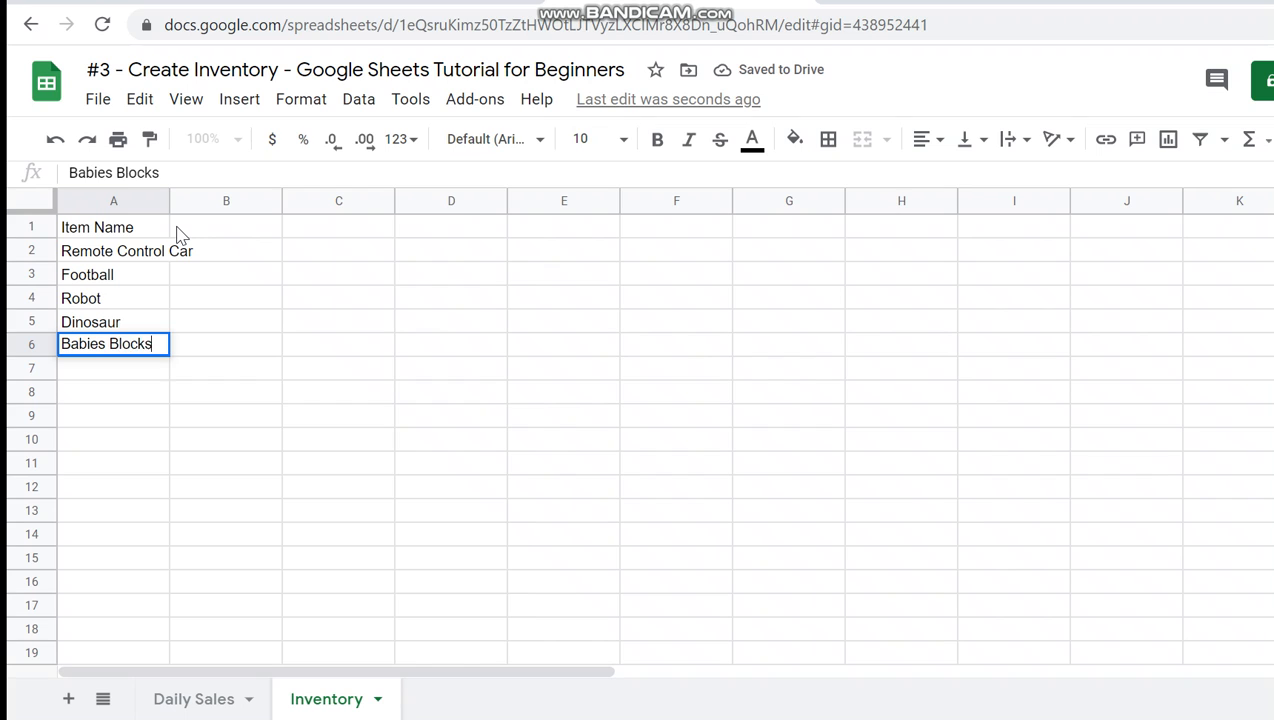
pyautogui.press('Return')
pyautogui.write('Lego')
pyautogui.press('Return')
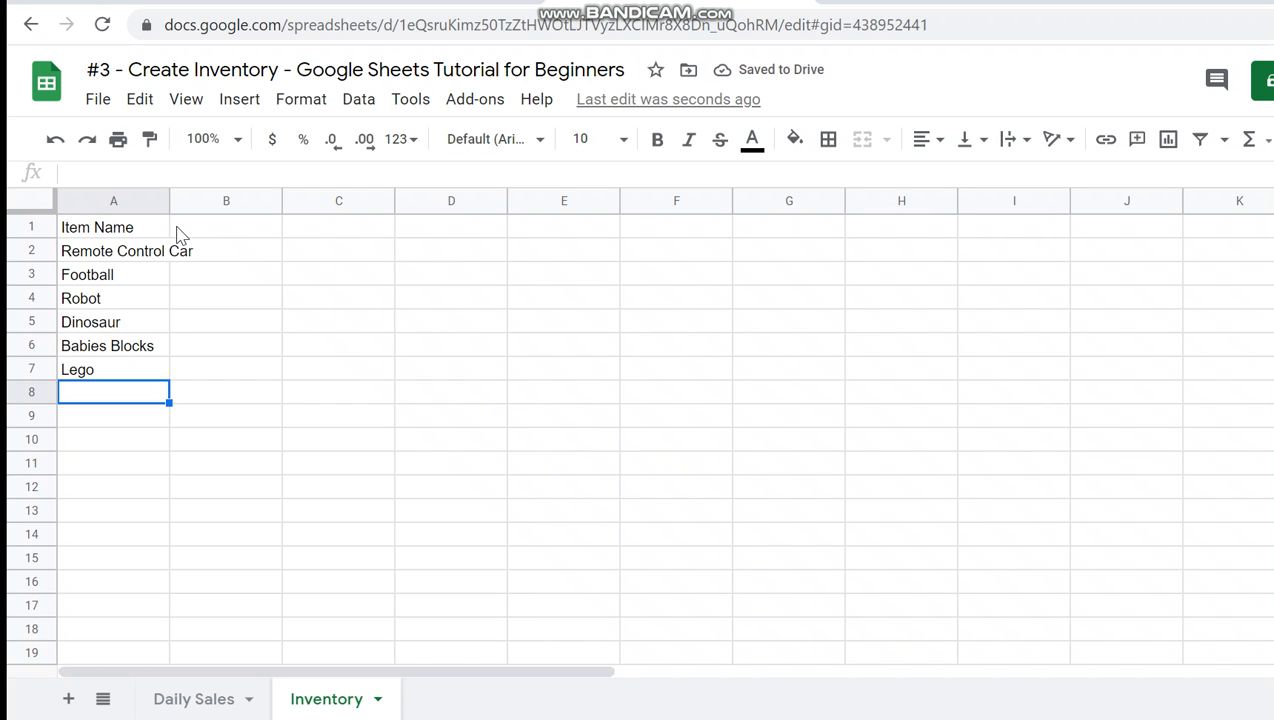
# - Continue the item list in cells A8 to A12 with Tennis Ball, Bat Ball, Dolls, Doll House and Doremon Bags
pyautogui.write('Tennis ')
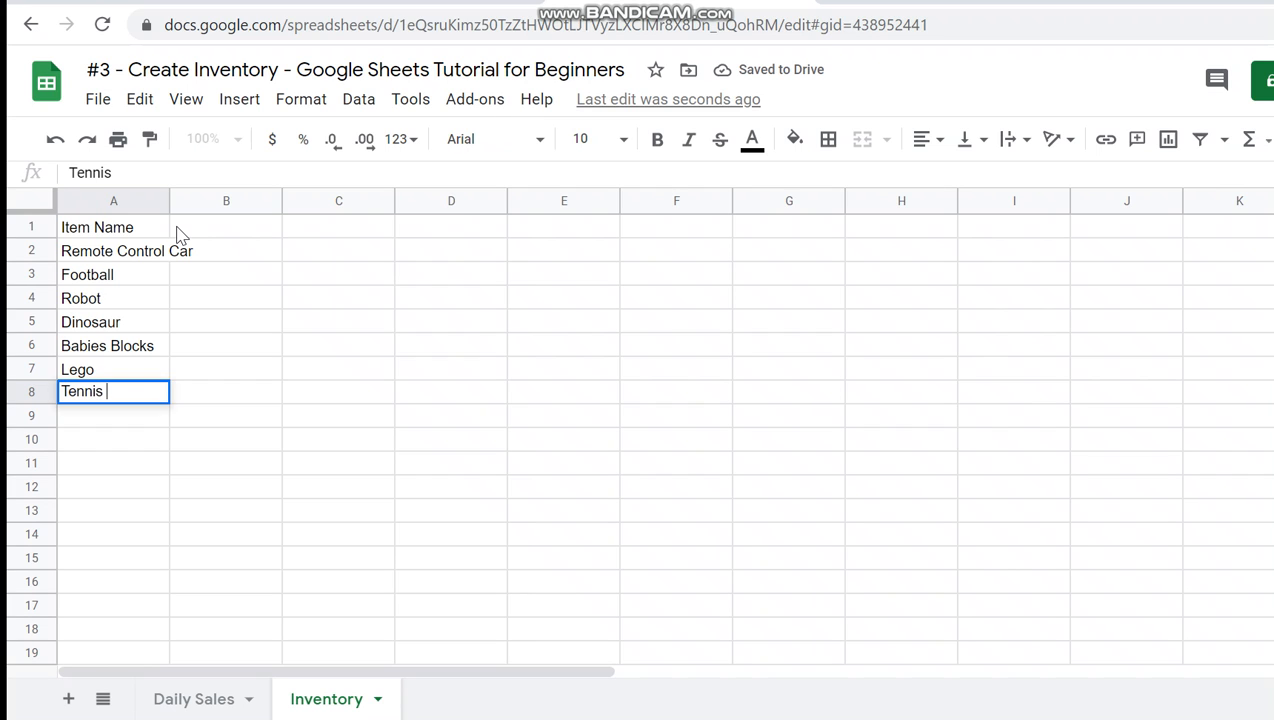
pyautogui.write('Ball')
pyautogui.press('Return')
pyautogui.write('Bat Ball')
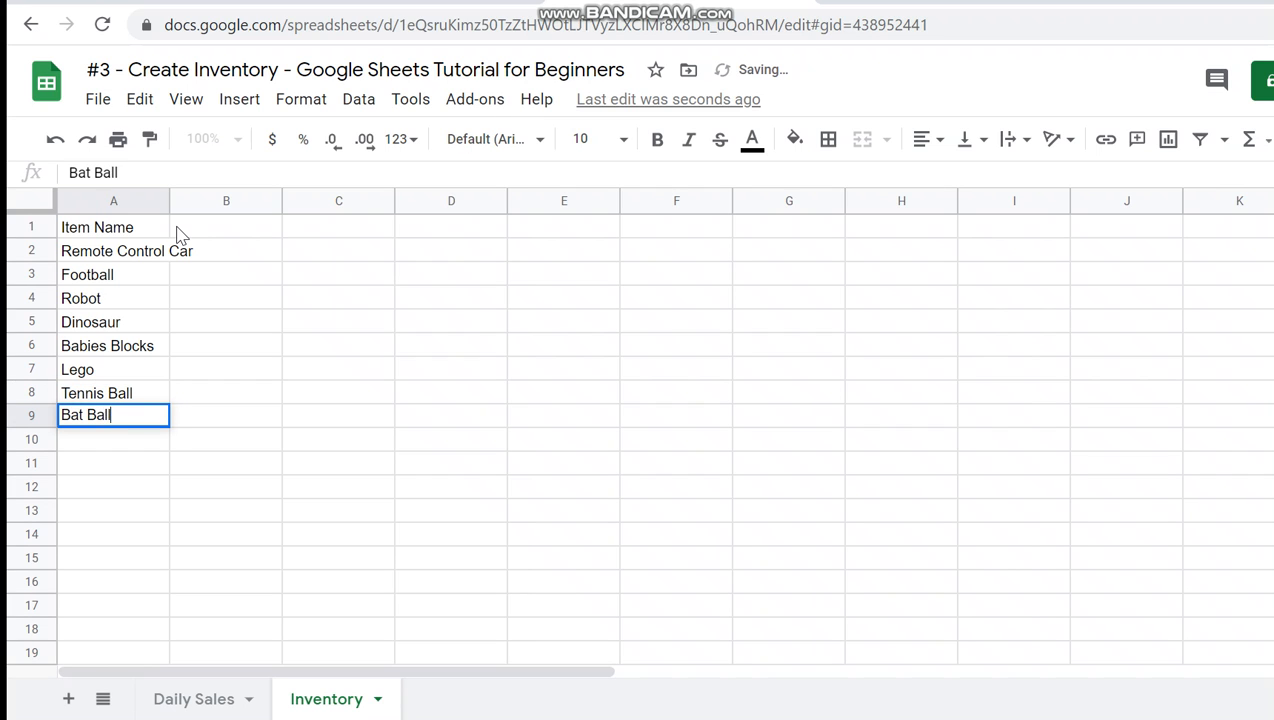
pyautogui.press('Return')
pyautogui.write('Dolls')
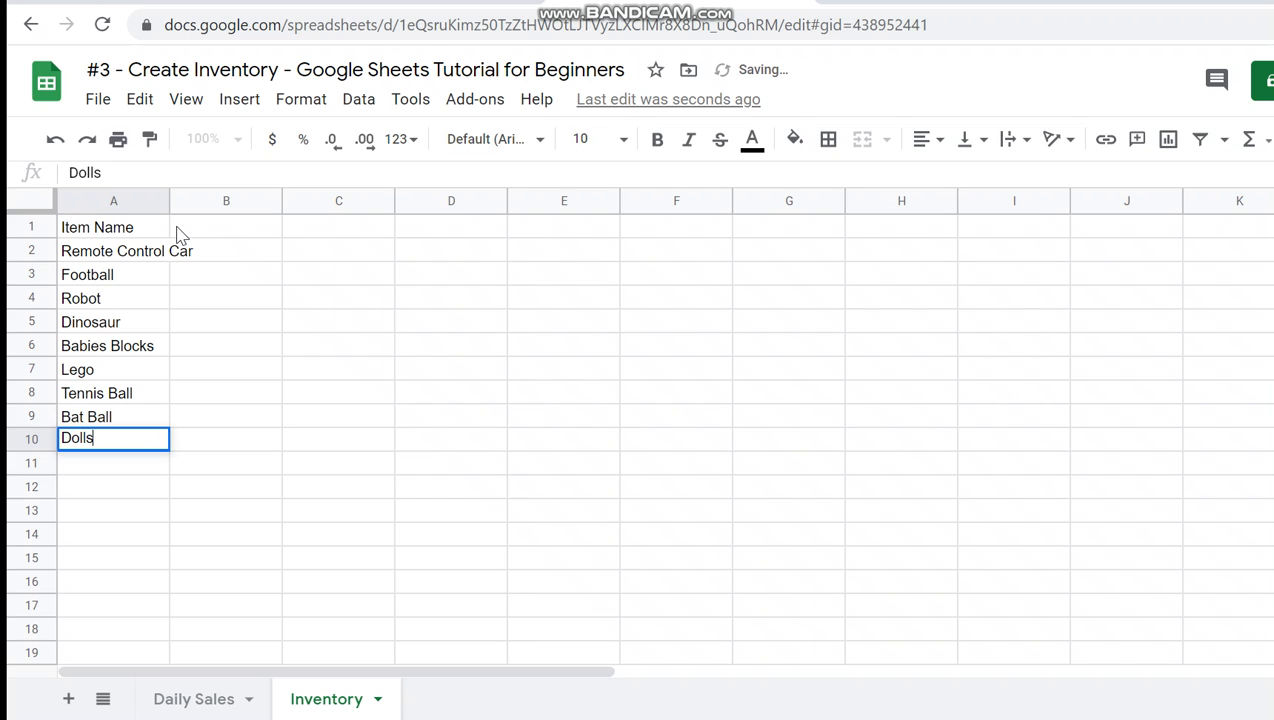
pyautogui.press('Return')
pyautogui.write('Doll House')
pyautogui.press('Return')
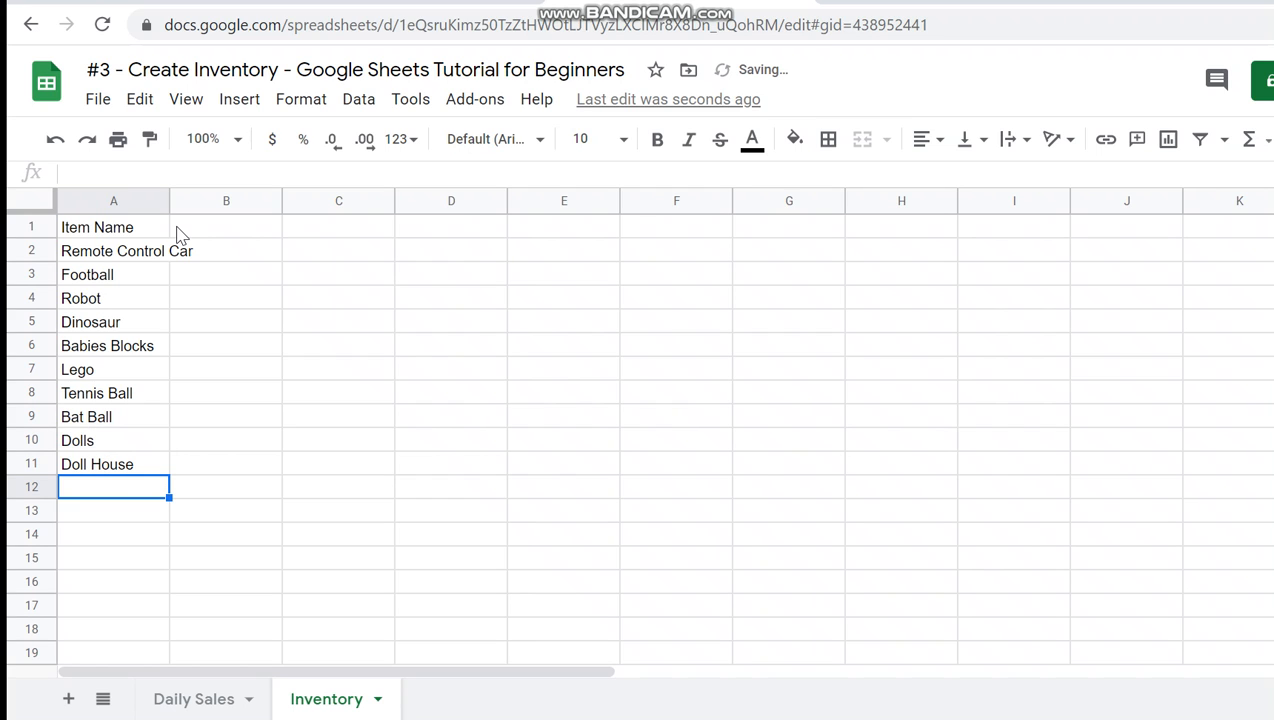
pyautogui.write('Doremo')
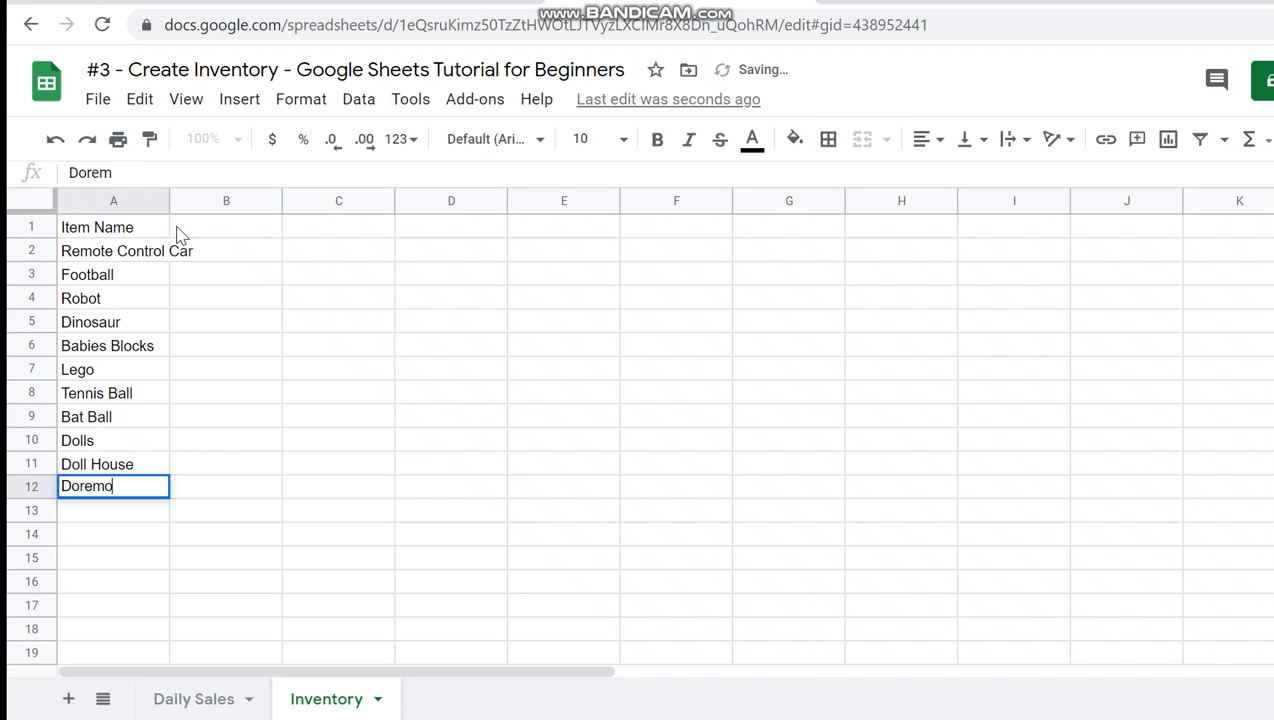
pyautogui.write('n Bags')
pyautogui.press('Return')
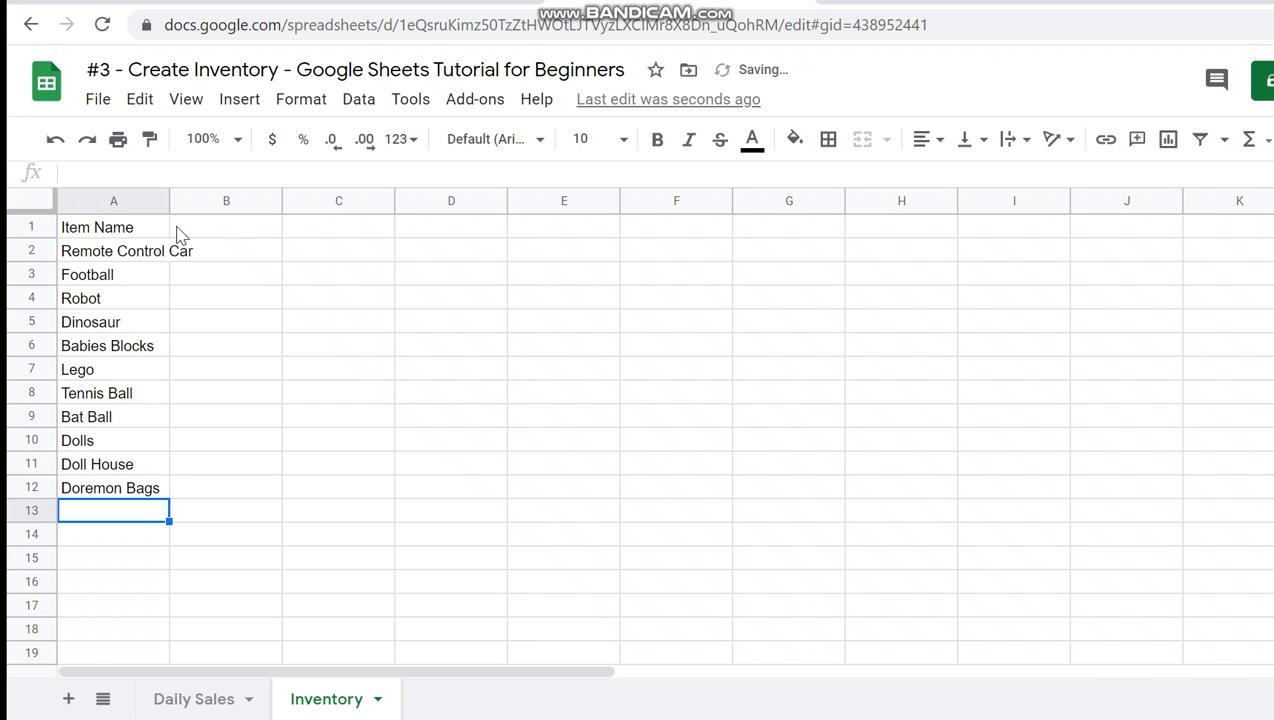
# - Enter the column header Quantity in cell B1 of the Inventory sheet
pyautogui.press('Up')
pyautogui.hotkey('ctrl', 'shift', 'Up')
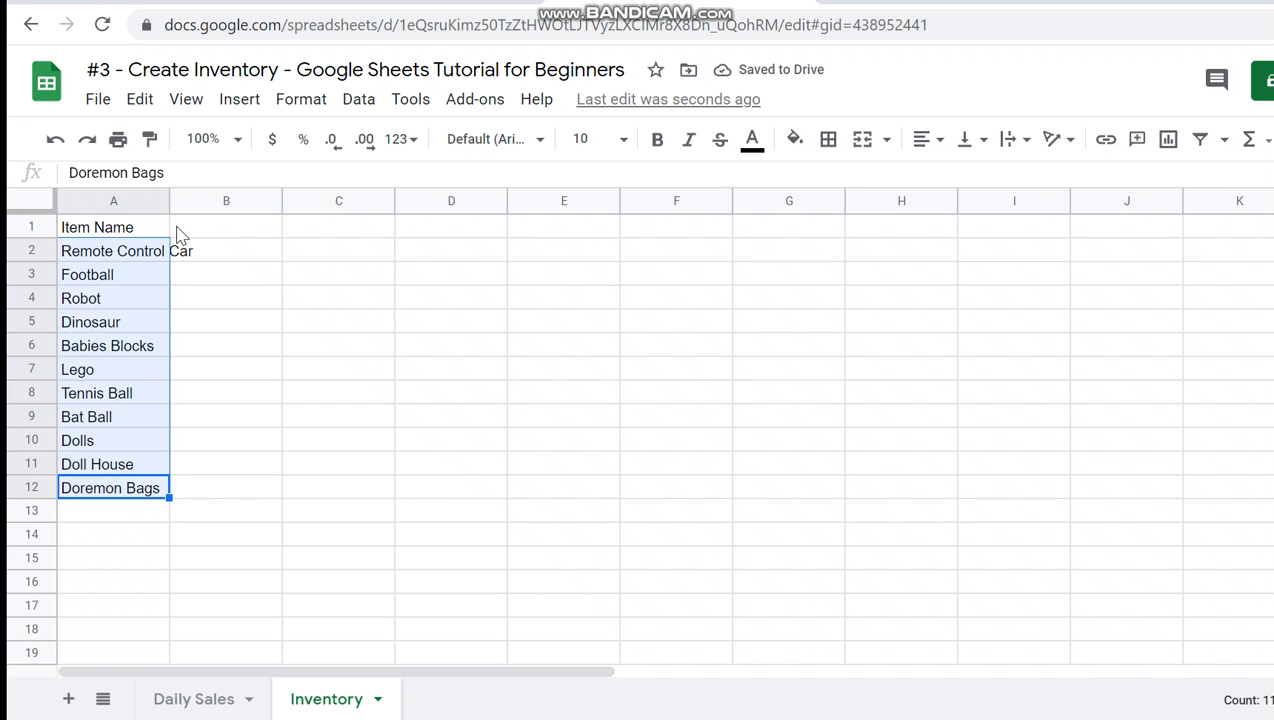
pyautogui.press('Right')
pyautogui.press('Up')
pyautogui.press('Up')
pyautogui.press('Up')
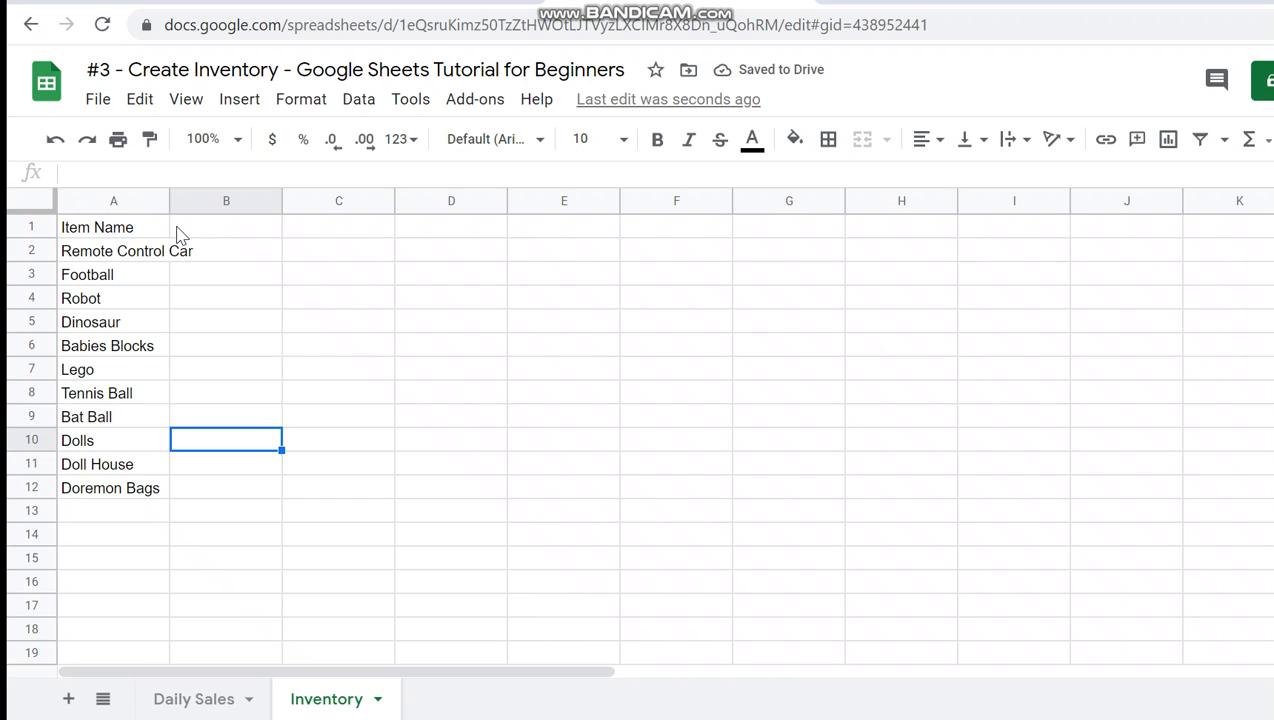
pyautogui.hotkey('ctrl', 'Up')
pyautogui.press('Left')
pyautogui.press('Right')
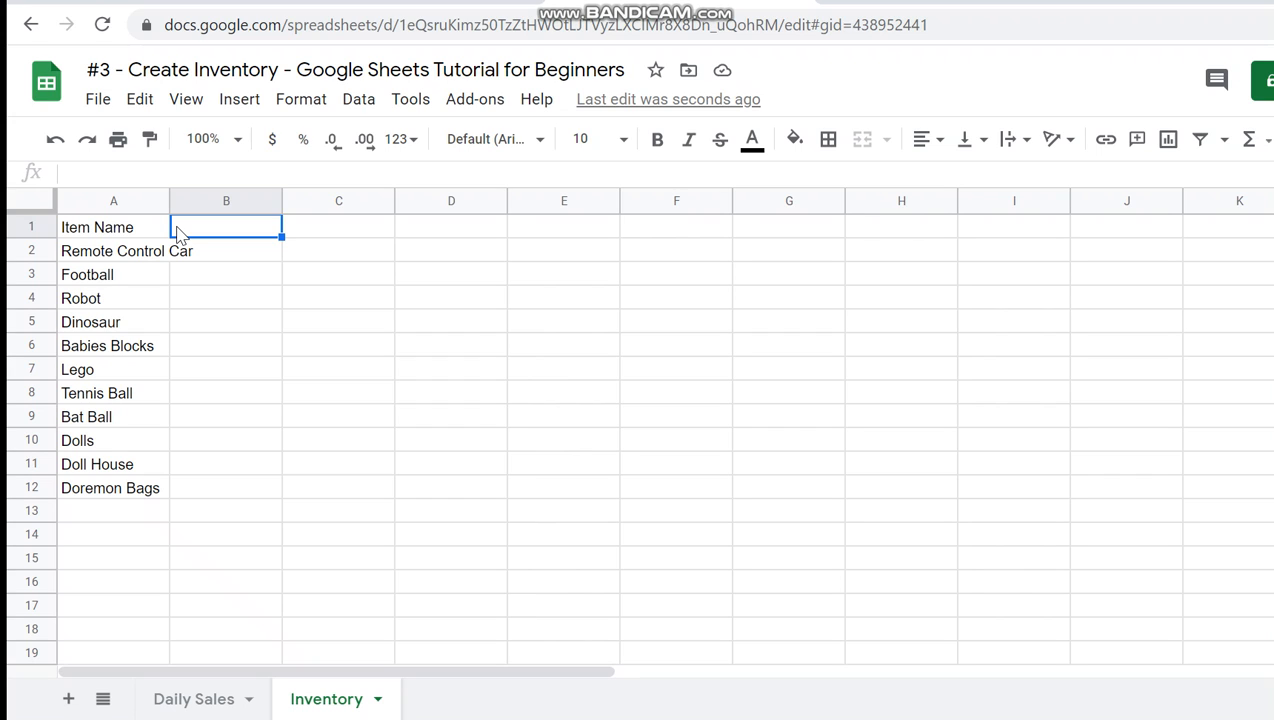
pyautogui.write('Quanit')
pyautogui.write('ty P')
pyautogui.press('BackSpace')
pyautogui.press('BackSpace')
pyautogui.press('BackSpace')
pyautogui.press('BackSpace')
pyautogui.write('ty Pu')
pyautogui.press('BackSpace')
pyautogui.press('BackSpace')
pyautogui.press('BackSpace')
pyautogui.press('BackSpace')
pyautogui.press('BackSpace')
pyautogui.write('ity')
pyautogui.press('BackSpace')
pyautogui.press('BackSpace')
pyautogui.press('BackSpace')
pyautogui.press('BackSpace')
pyautogui.press('BackSpace')
pyautogui.write('tit')
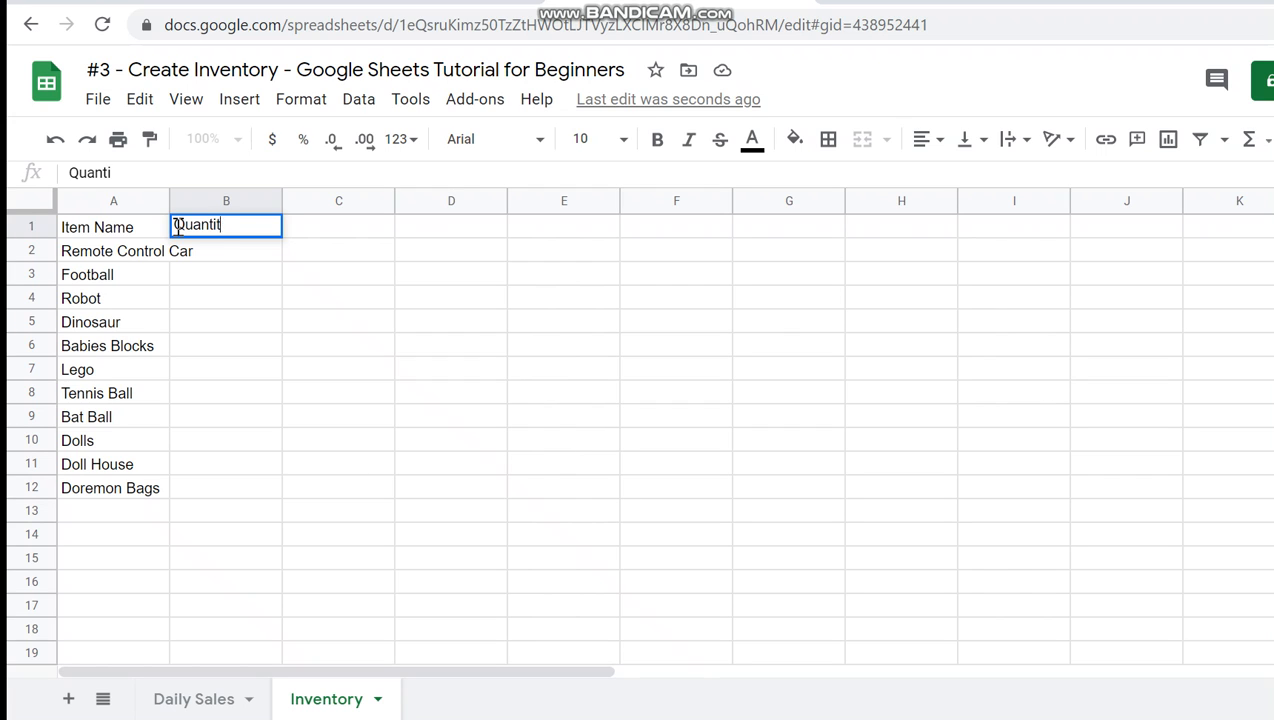
pyautogui.write('y')
pyautogui.press('Return')
# - Make the Quantity and Item Name headers bold and widen column A to fit the full item names
pyautogui.click(179, 232)
pyautogui.hotkey('ctrl', 'b')
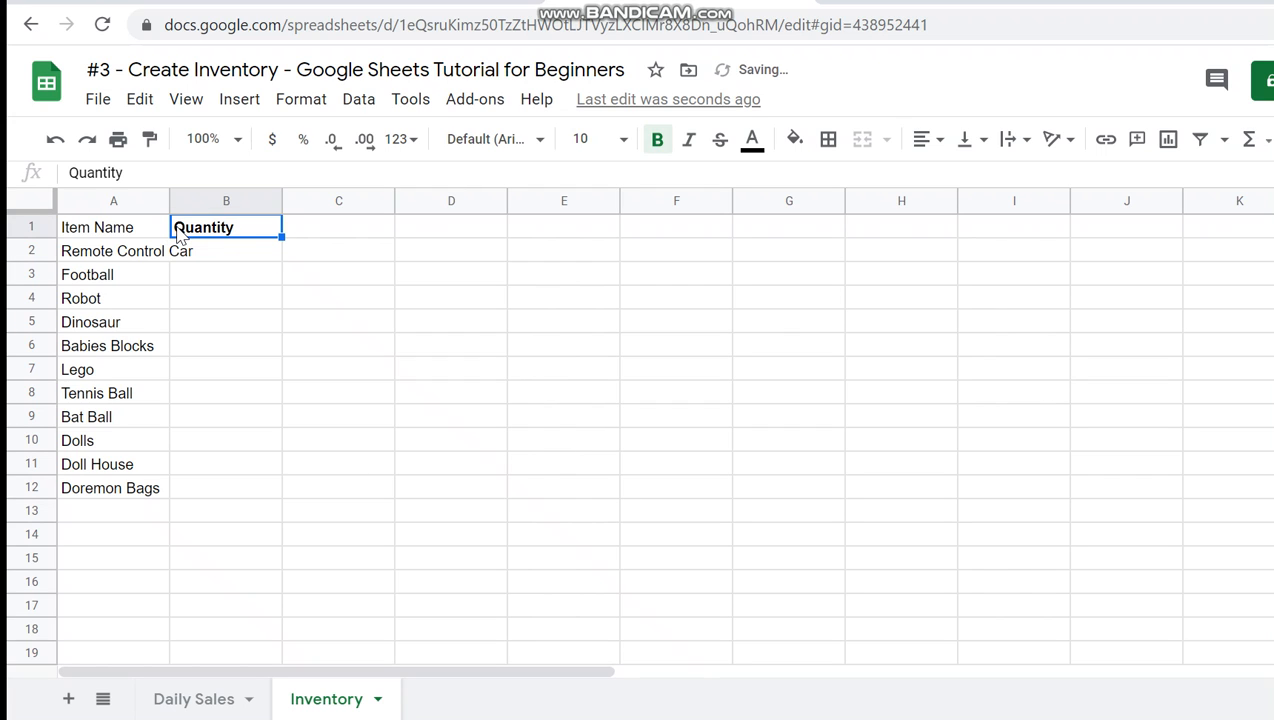
pyautogui.click(163, 229)
pyautogui.hotkey('ctrl', 'b')
pyautogui.click(180, 230)
pyautogui.moveTo(168, 200); pyautogui.dragTo(208, 200)
# - Enter a quantity of 10 for Remote Control Car and fill it down through Doremon Bags in cells B2 to B12
pyautogui.click(235, 259)
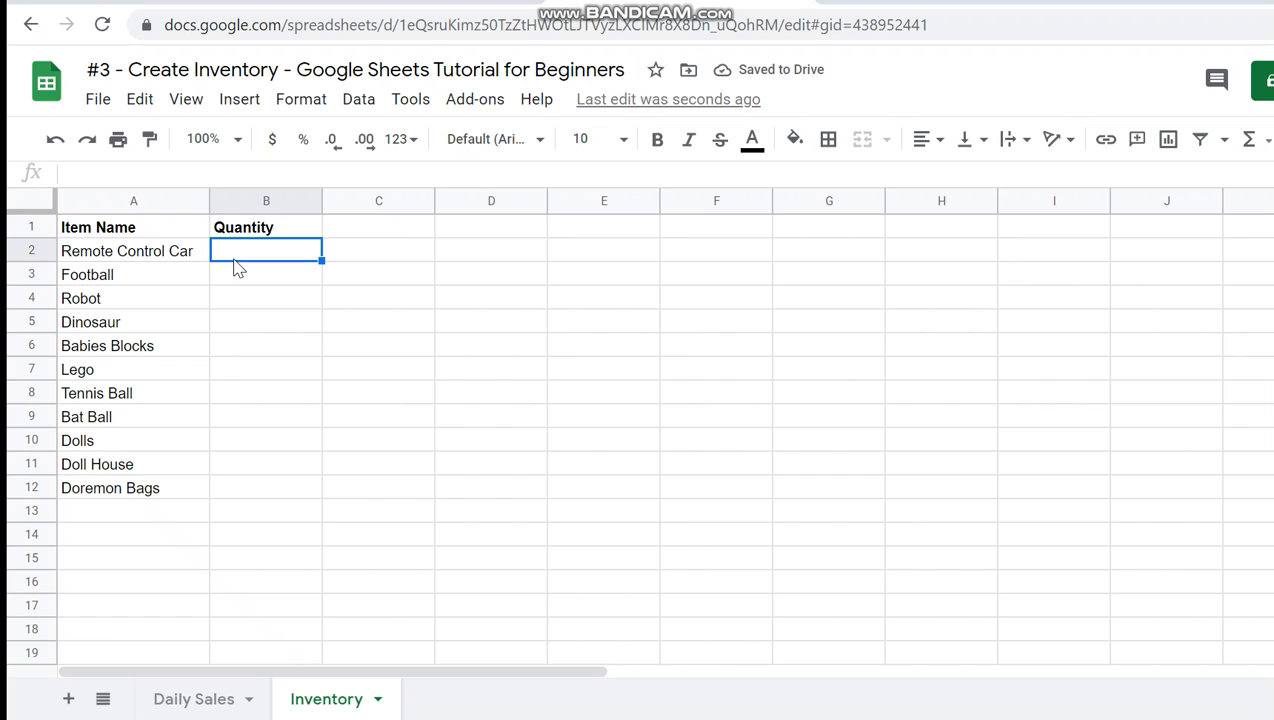
pyautogui.write('10')
pyautogui.press('Return')
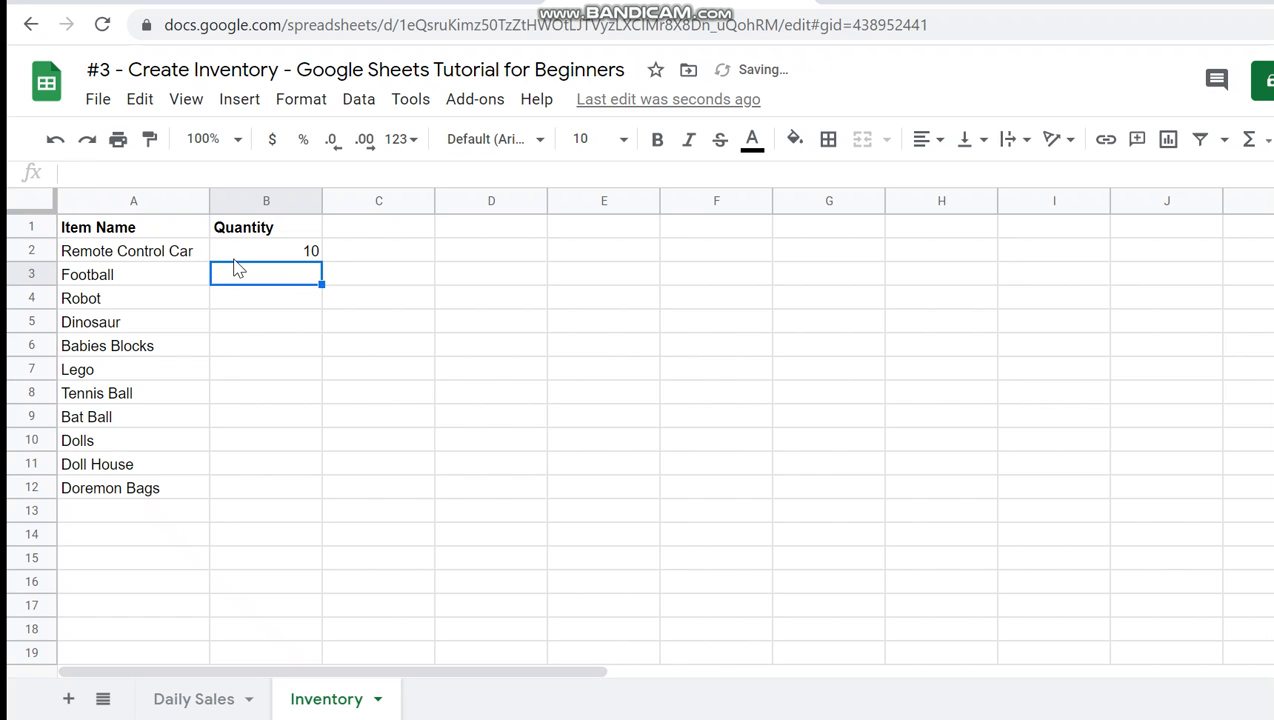
pyautogui.click(233, 259)
pyautogui.hotkey('shift', 'Down')
pyautogui.hotkey('shift', 'Down')
pyautogui.hotkey('shift', 'Down')
pyautogui.hotkey('shift', 'Down')
pyautogui.hotkey('shift', 'Down')
pyautogui.hotkey('shift', 'Down')
pyautogui.hotkey('shift', 'Down')
pyautogui.hotkey('shift', 'Down')
pyautogui.hotkey('shift', 'Down')
pyautogui.hotkey('shift', 'Down')
pyautogui.hotkey('ctrl', 'd')
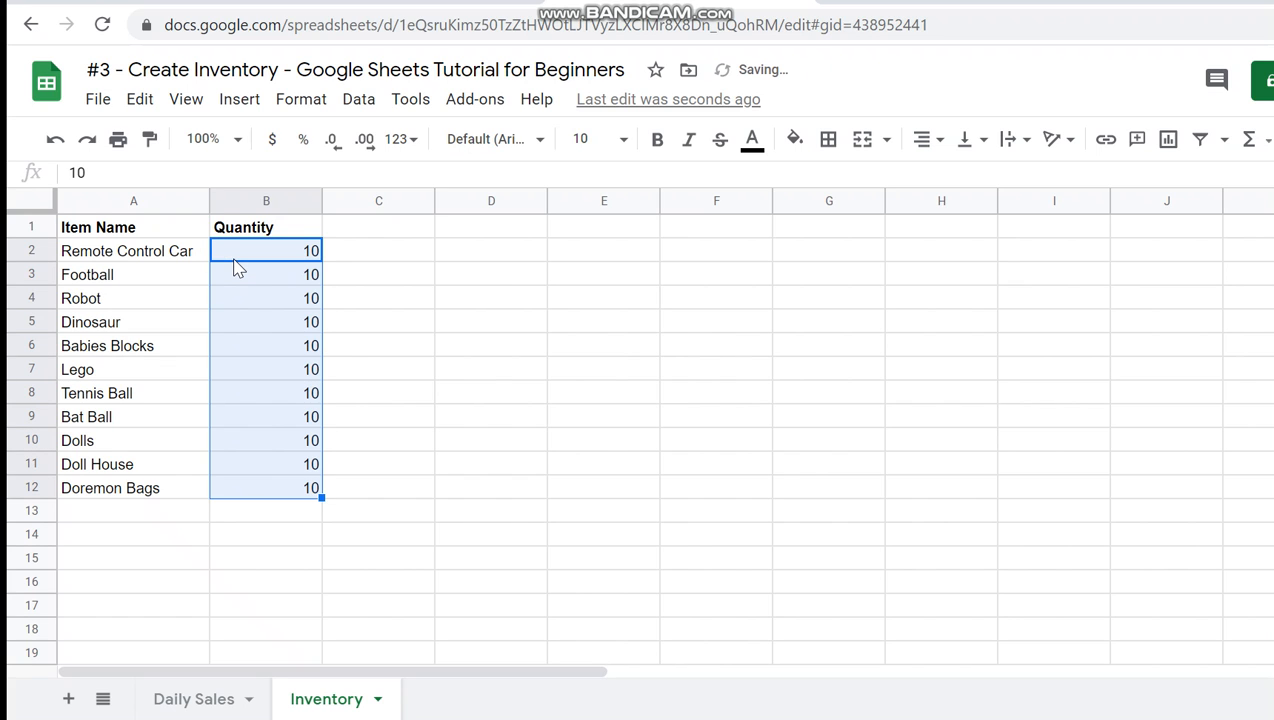
# - Enter the column header Price in cell C1 and make it bold
pyautogui.press('Right')
pyautogui.press('Up')
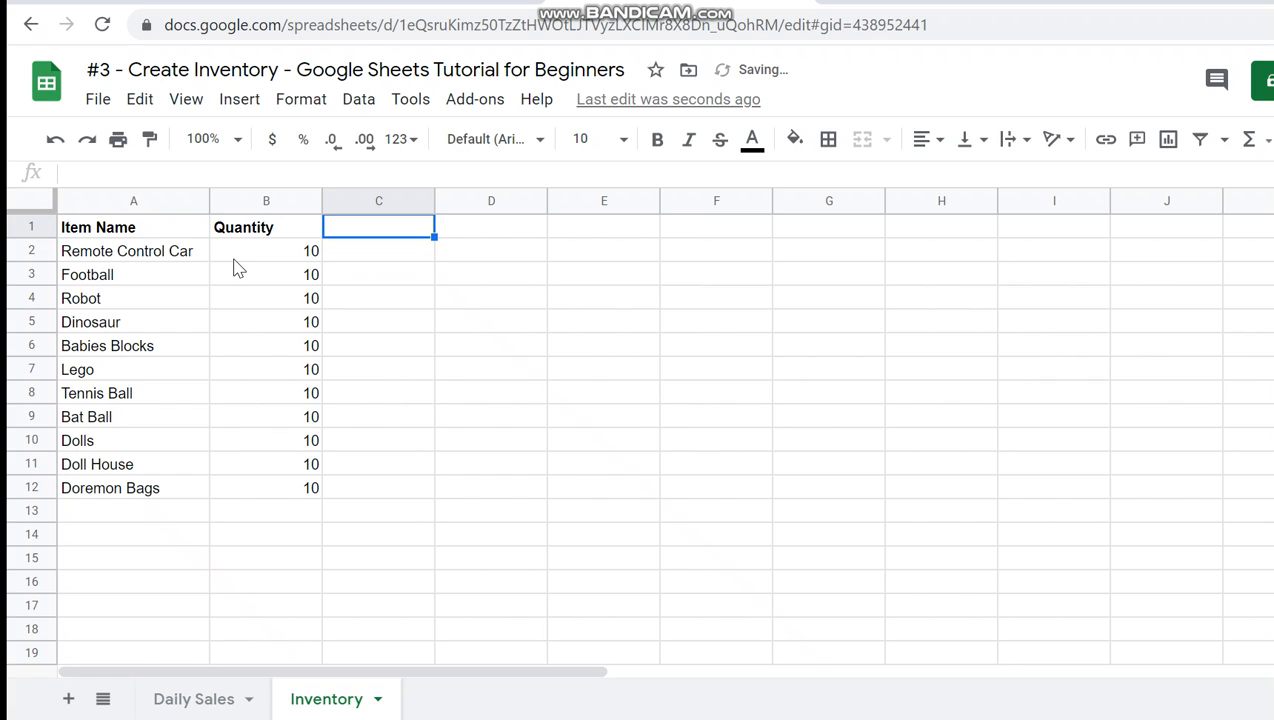
pyautogui.write('Pr')
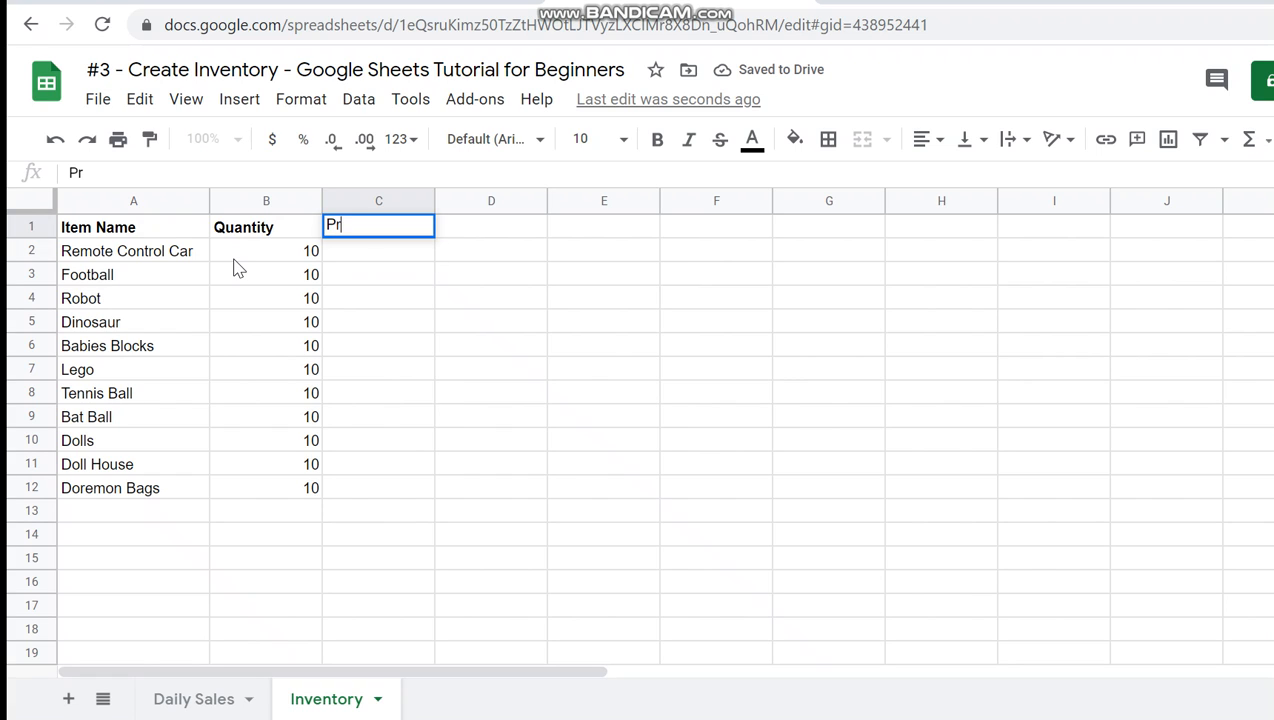
pyautogui.write('ice')
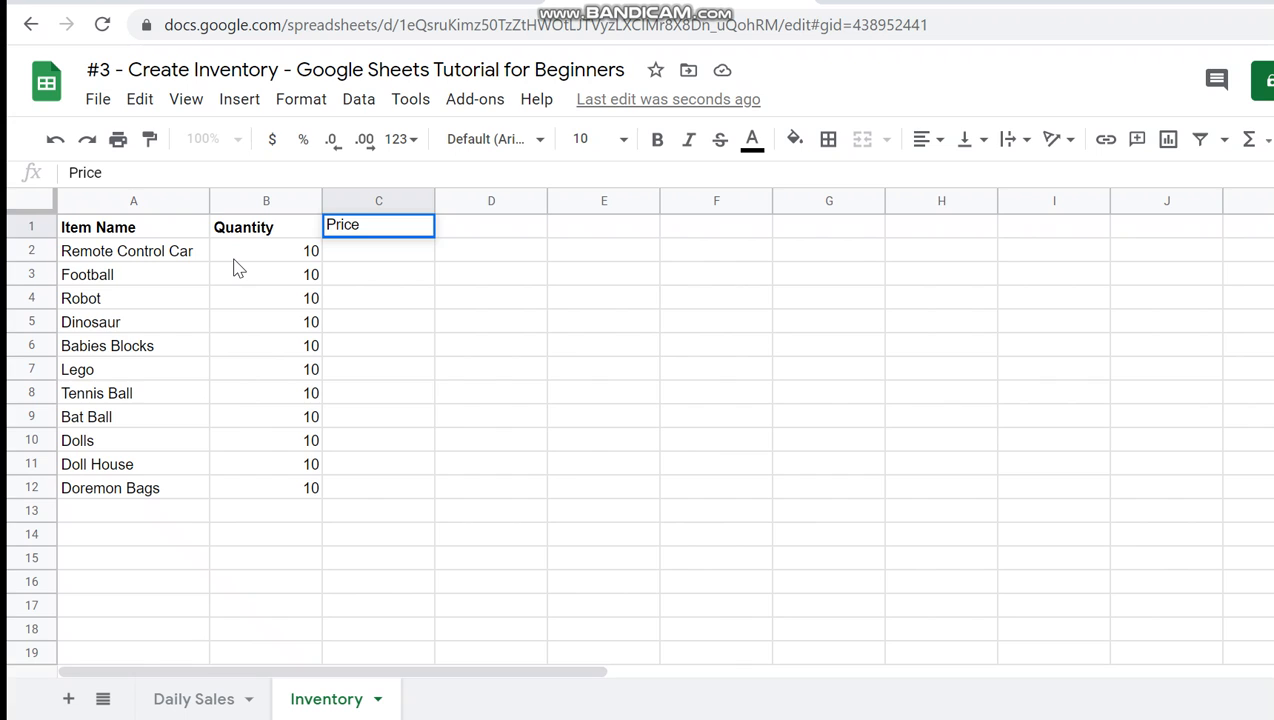
pyautogui.press('Return')
pyautogui.press('Up')
pyautogui.hotkey('ctrl', 'b')
pyautogui.press('Down')
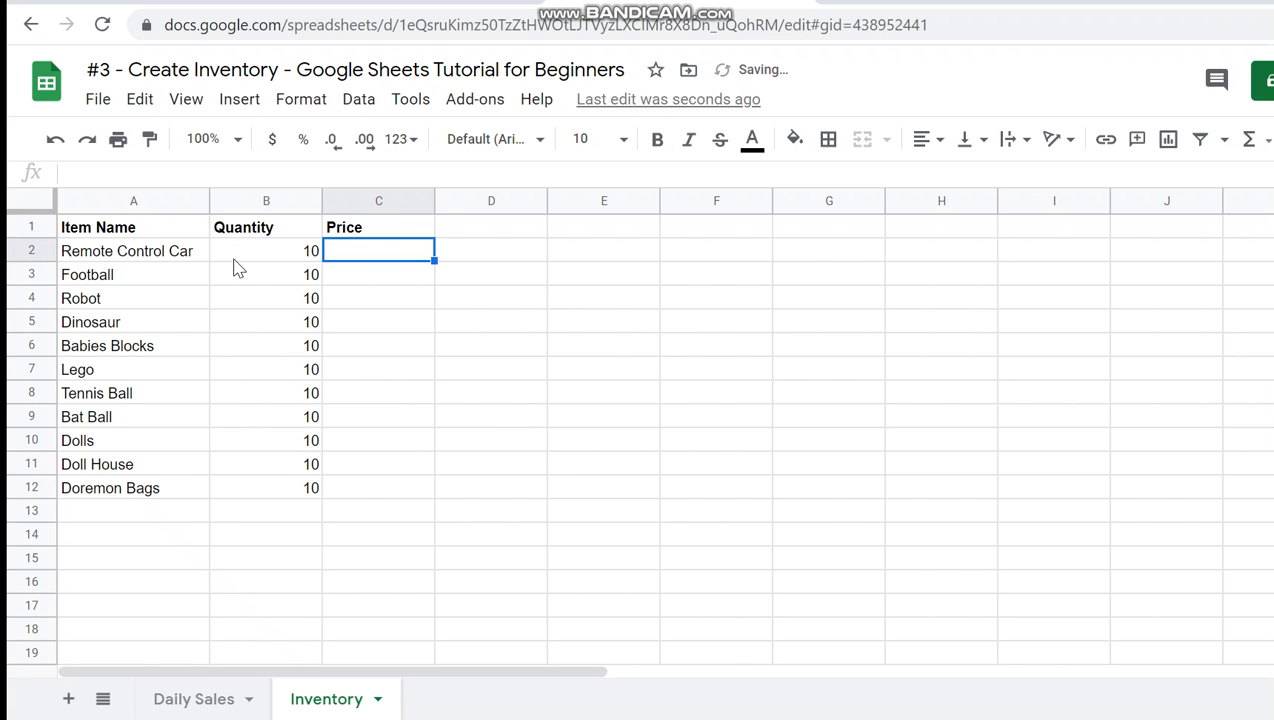
# - Change the header in cell C1 to Price per Item
pyautogui.press('Up')
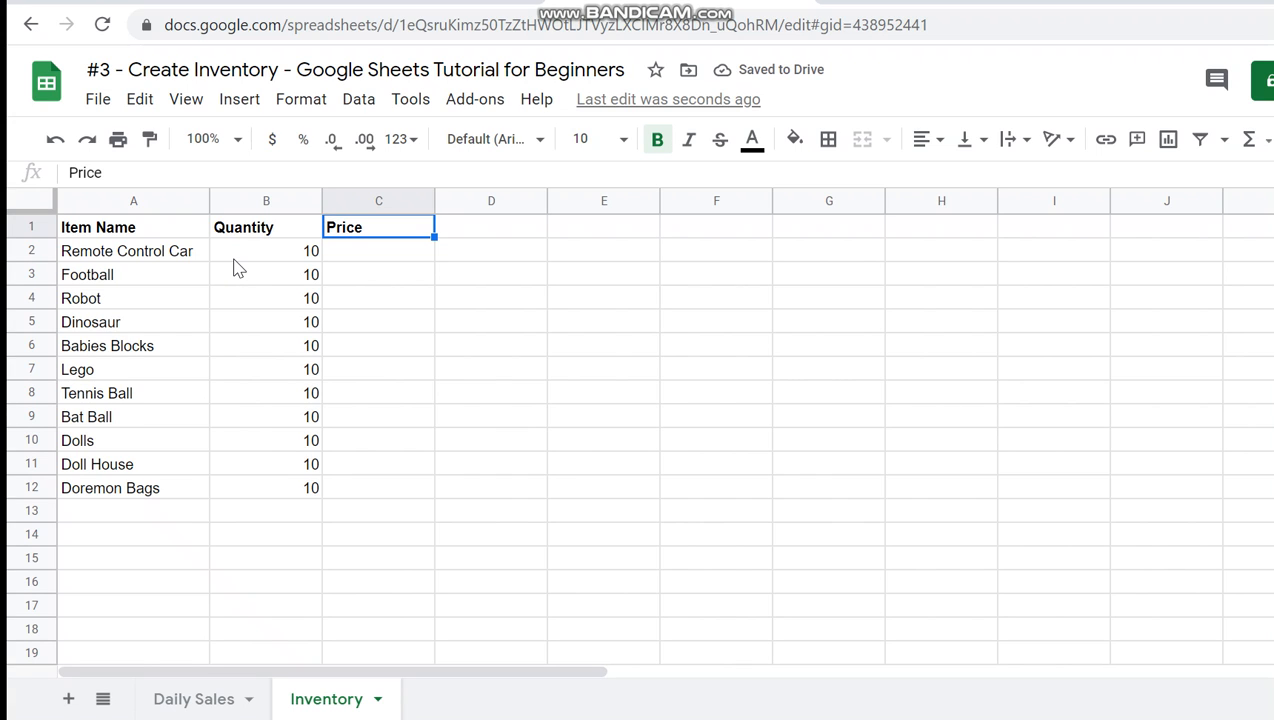
pyautogui.press('Down')
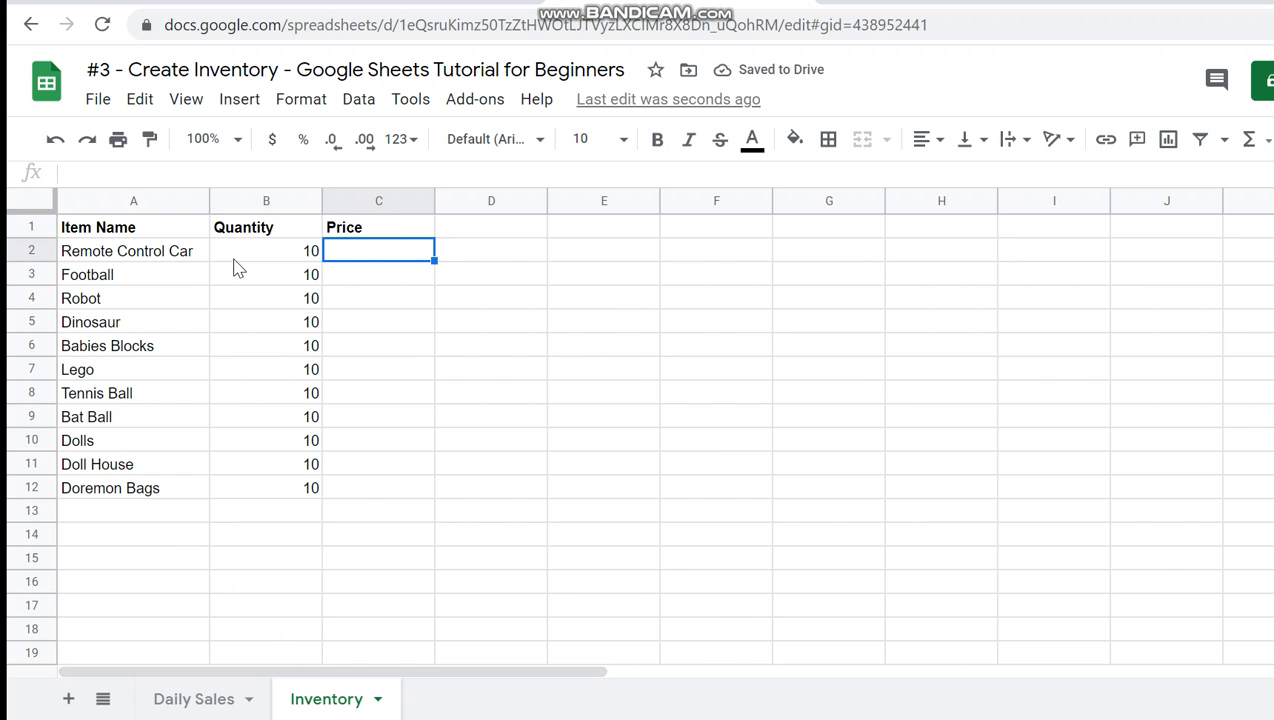
pyautogui.press('Up')
pyautogui.write('P')
pyautogui.write('per Item')
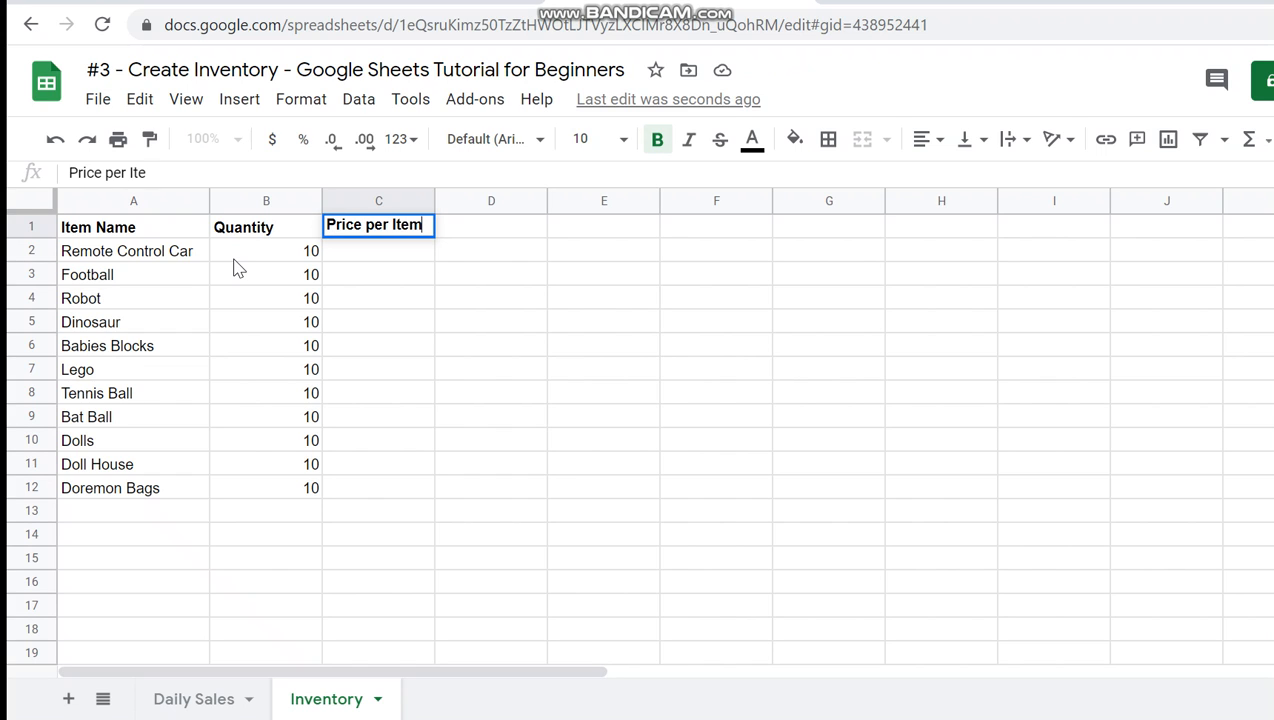
pyautogui.press('Return')
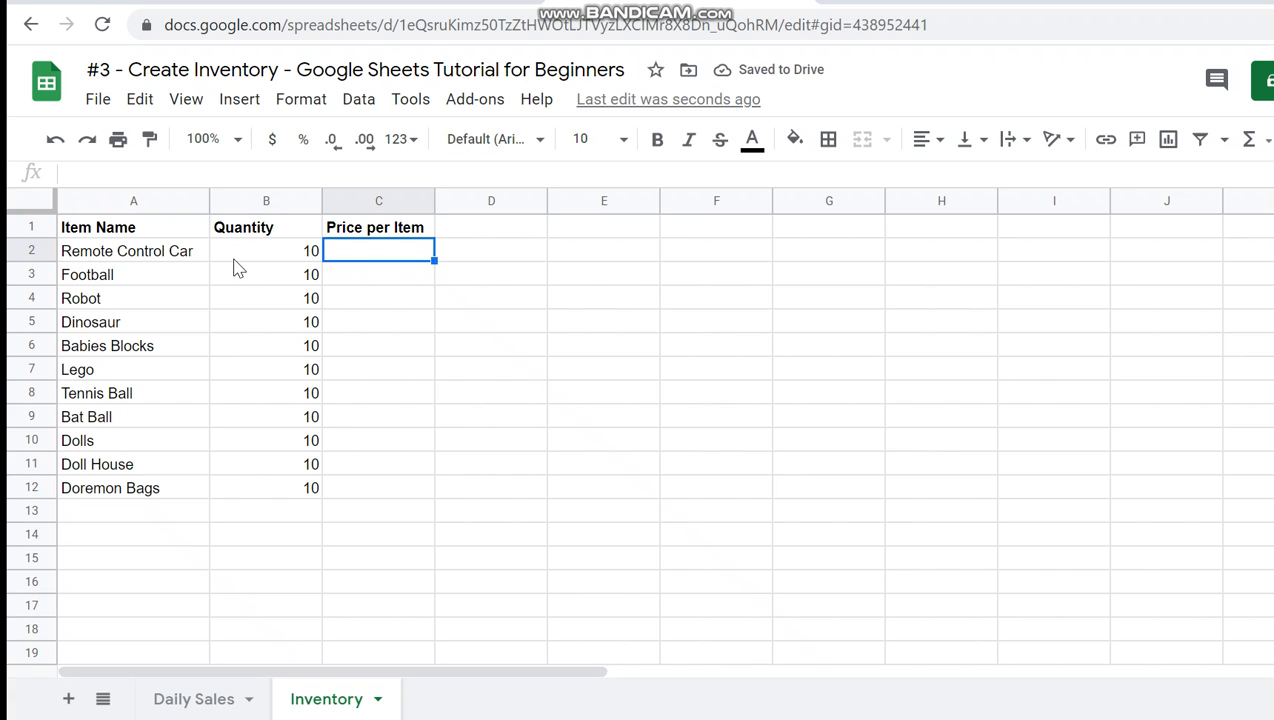
# - Check the item prices in the Daily Sales sheet, and enter 1150 for Remote Control Car, 800 for Football and 800 for Robot in Inventory
pyautogui.click(216, 705)
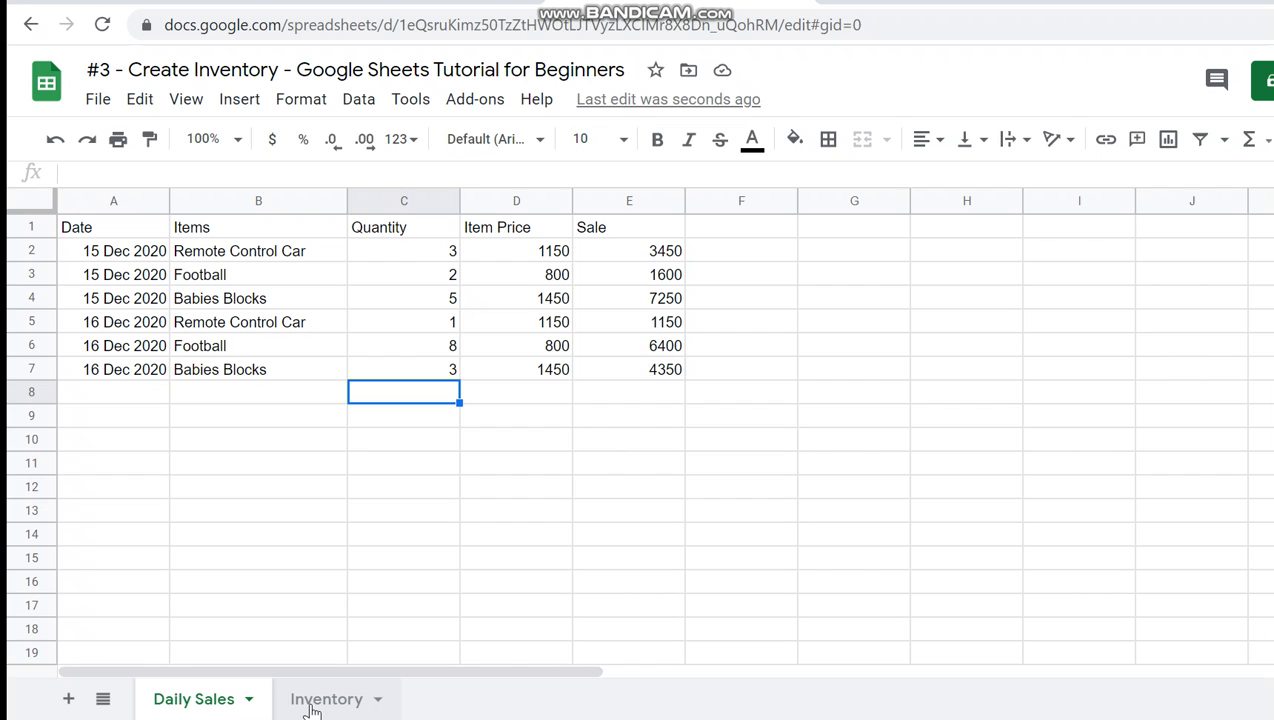
pyautogui.click(312, 710)
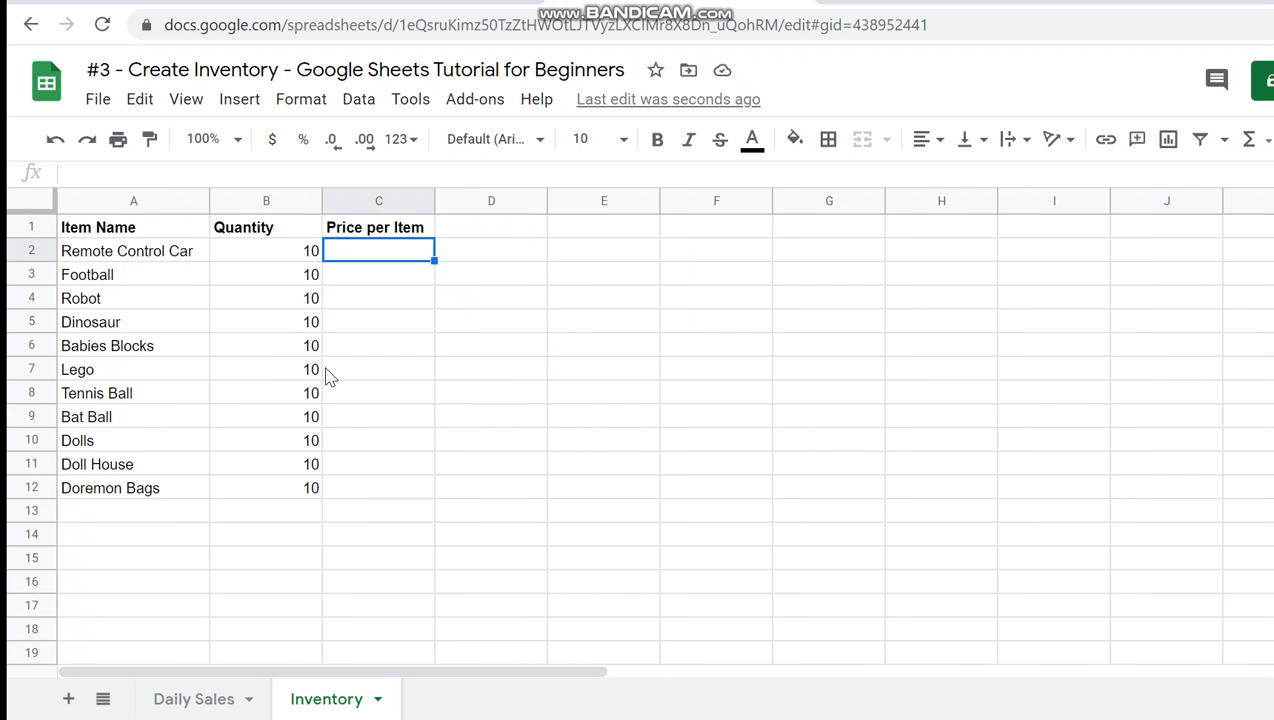
pyautogui.write('1150')
pyautogui.press('Return')
pyautogui.write('800')
pyautogui.press('Return')
pyautogui.write('800')
pyautogui.press('Return')
# - Fill the Robot price down to Dinosaur in cell C5 and enter 1450 as the price per item for Babies Blocks
pyautogui.press('Up')
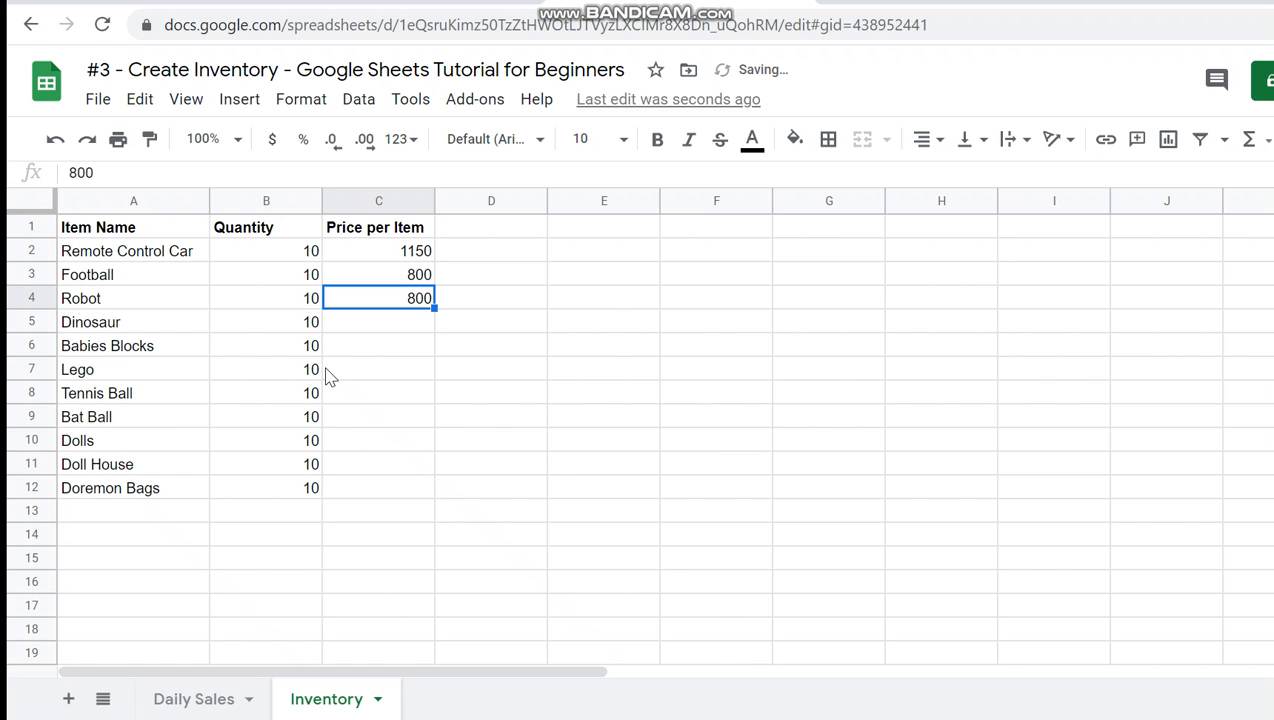
pyautogui.hotkey('shift', 'Down')
pyautogui.hotkey('shift', 'Down')
pyautogui.hotkey('ctrl', 'd')
pyautogui.press('Down')
pyautogui.press('Down')
pyautogui.write('1450')
pyautogui.press('Return')
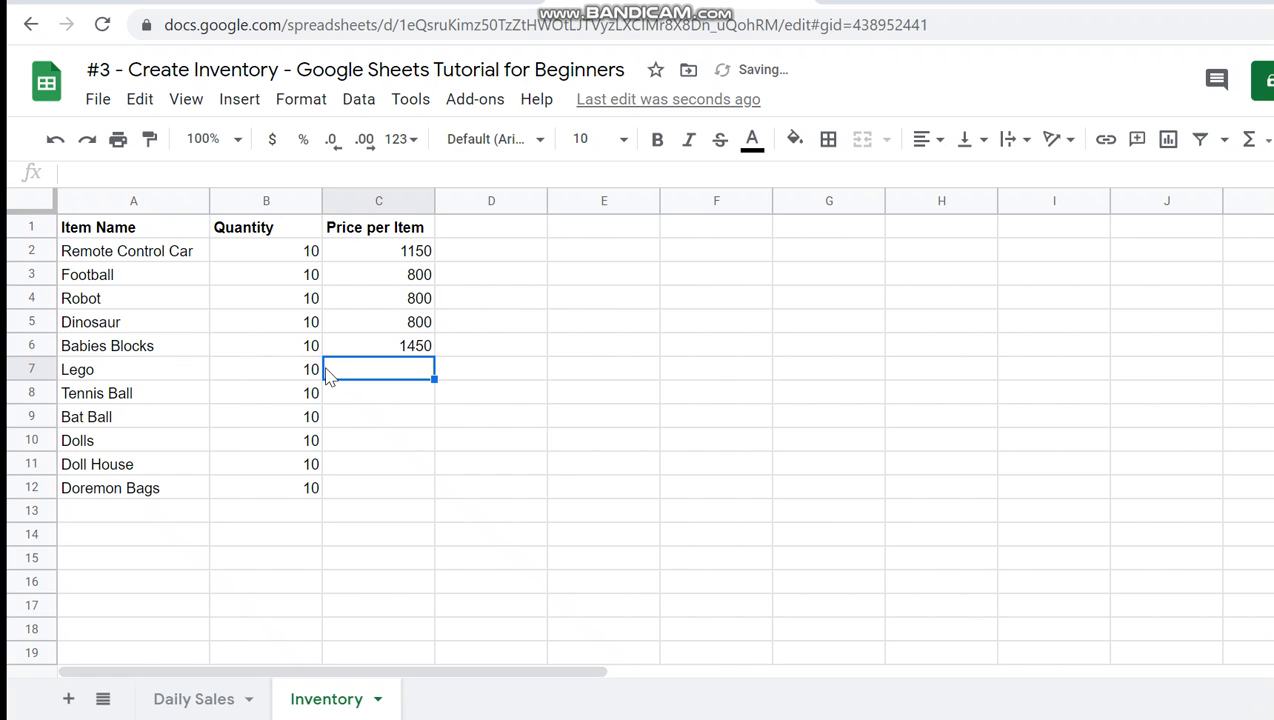
# - Enter the price per item as 2500 for Lego, 80 for Tennis Ball and 350 for Bat Ball
pyautogui.write('2500')
pyautogui.press('Return')
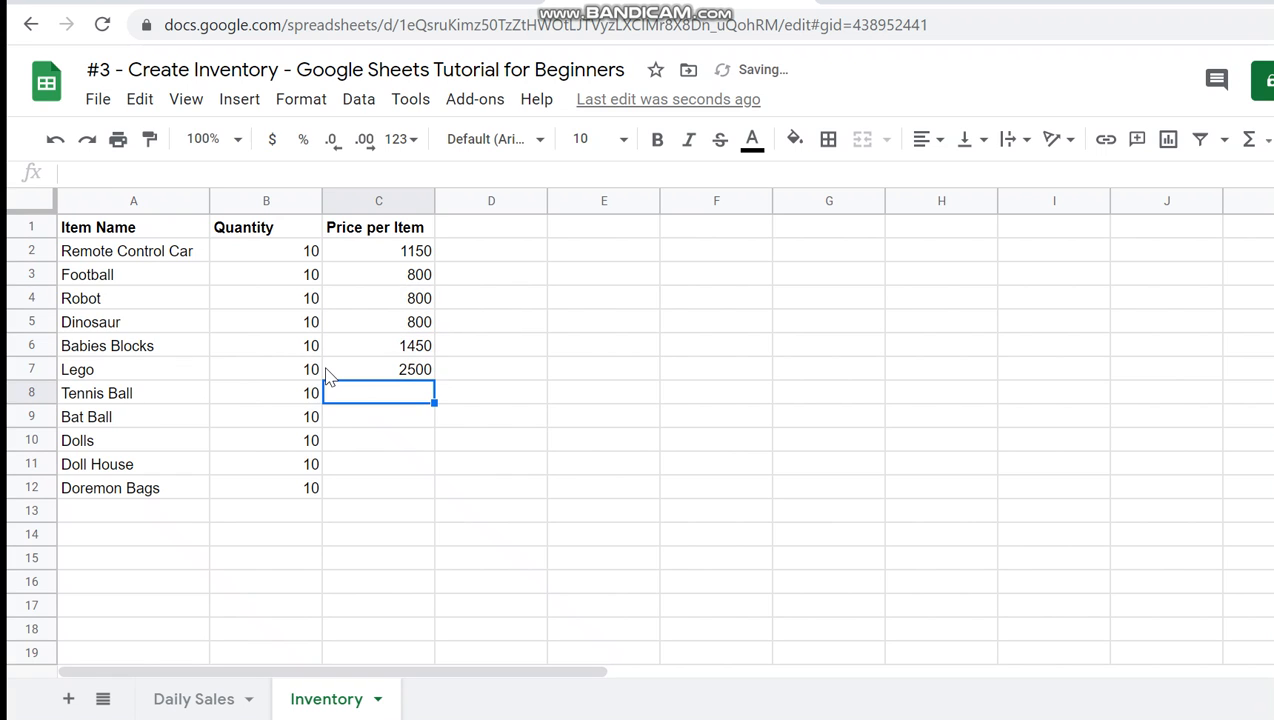
pyautogui.write('80')
pyautogui.press('Return')
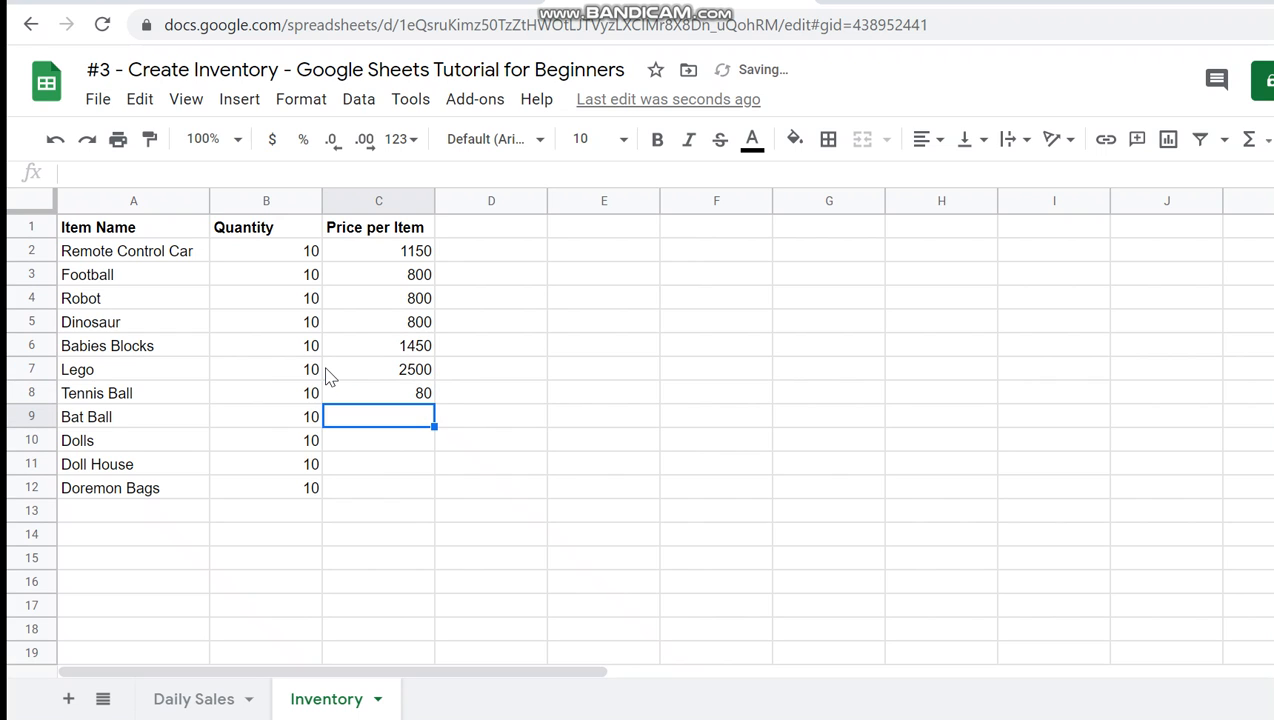
pyautogui.write('350')
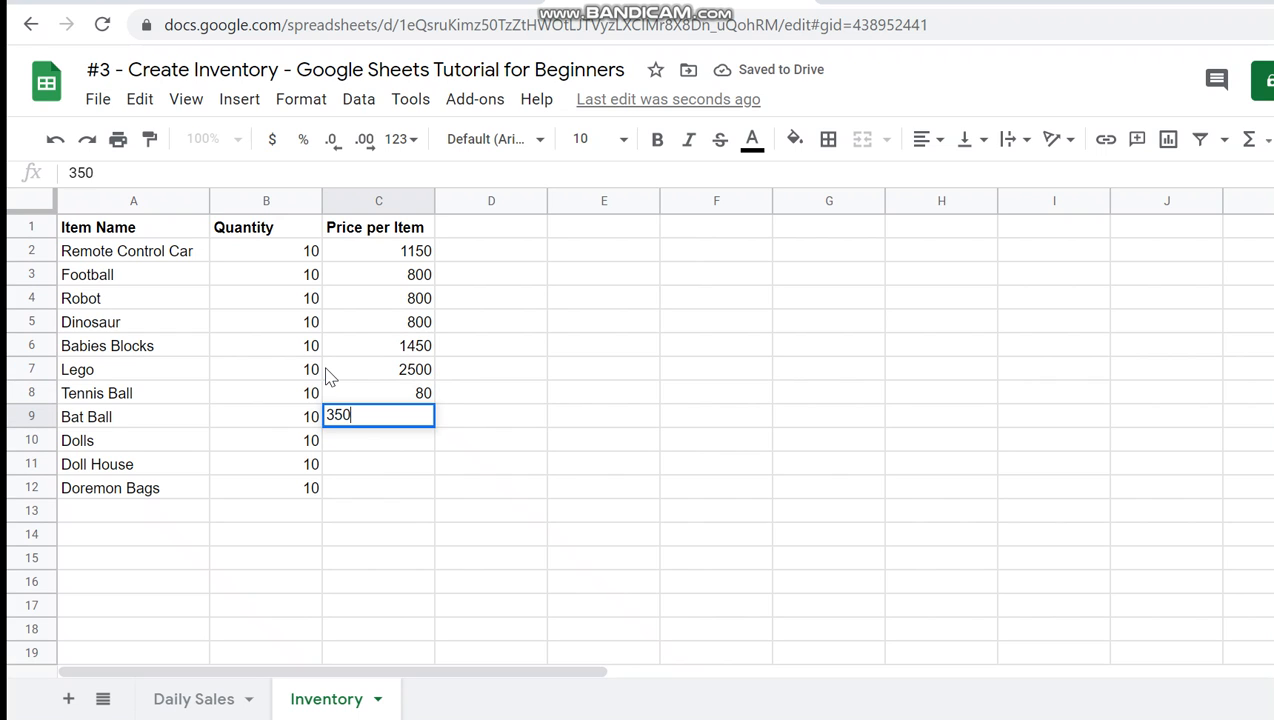
pyautogui.press('Return')
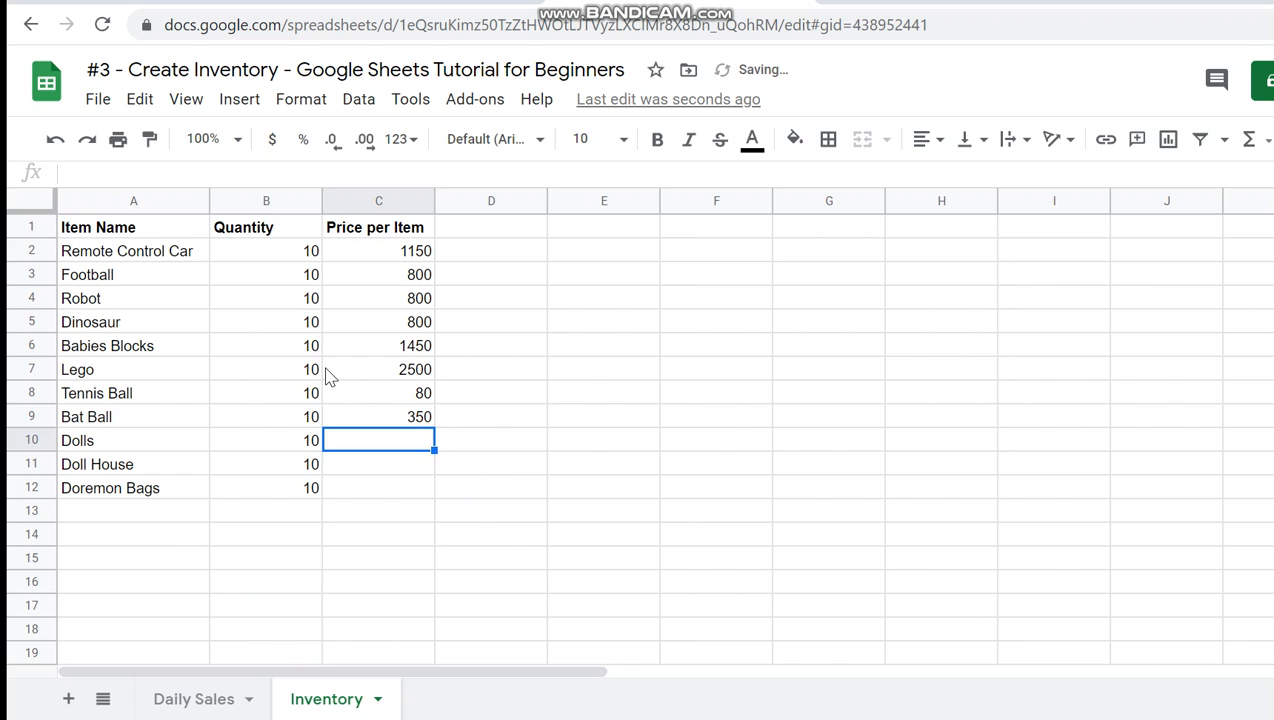
# - Enter the price per item as 550 for Dolls, 1750 for Doll House and 1200 for Doremon Bags
pyautogui.write('550')
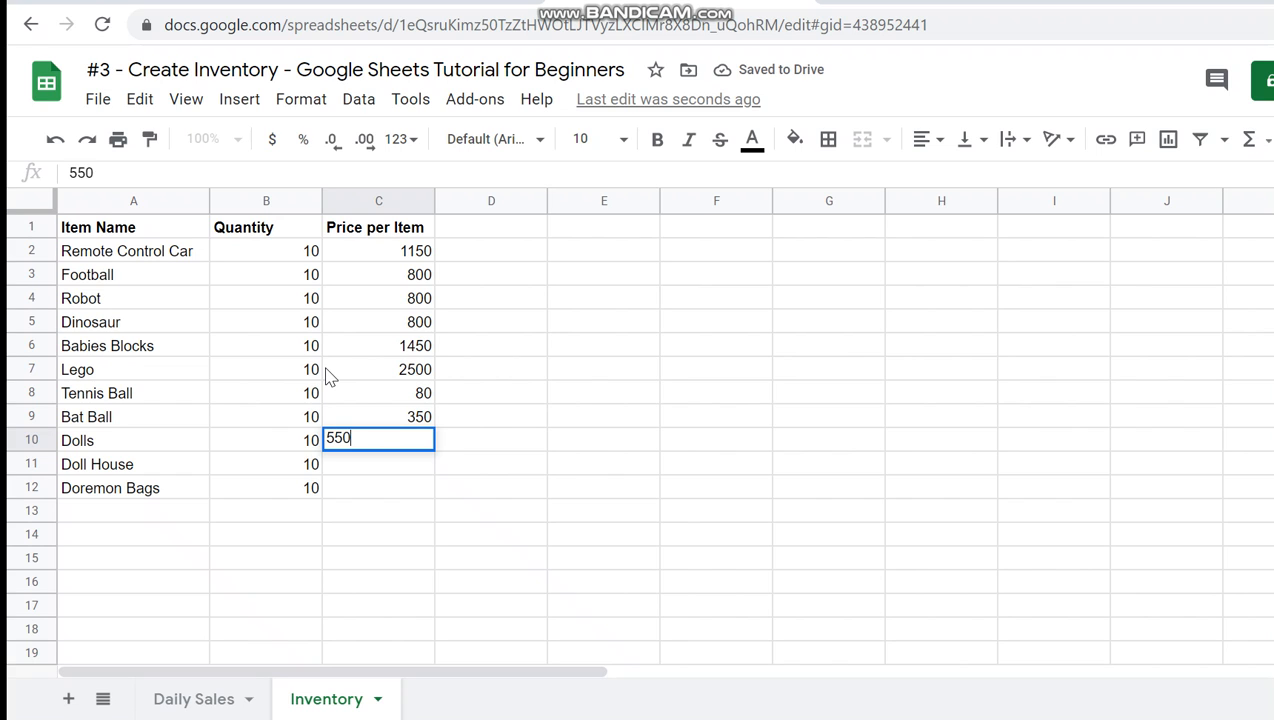
pyautogui.press('Return')
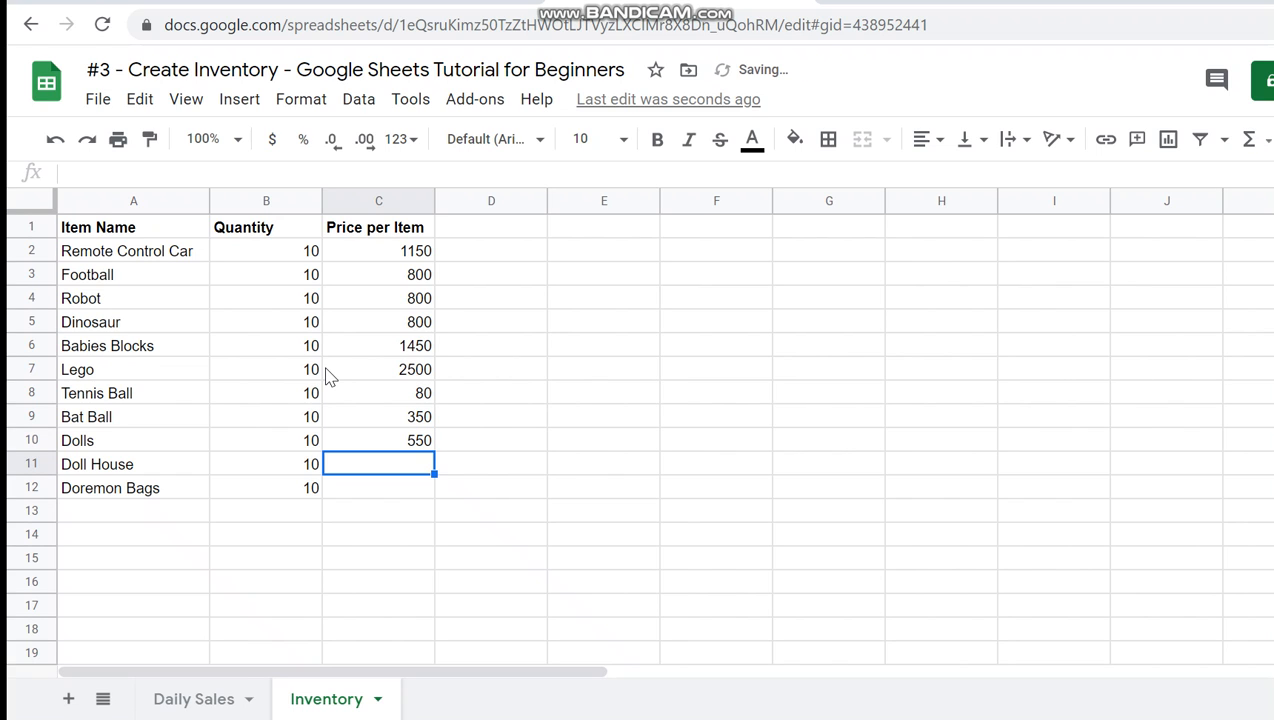
pyautogui.write('1750')
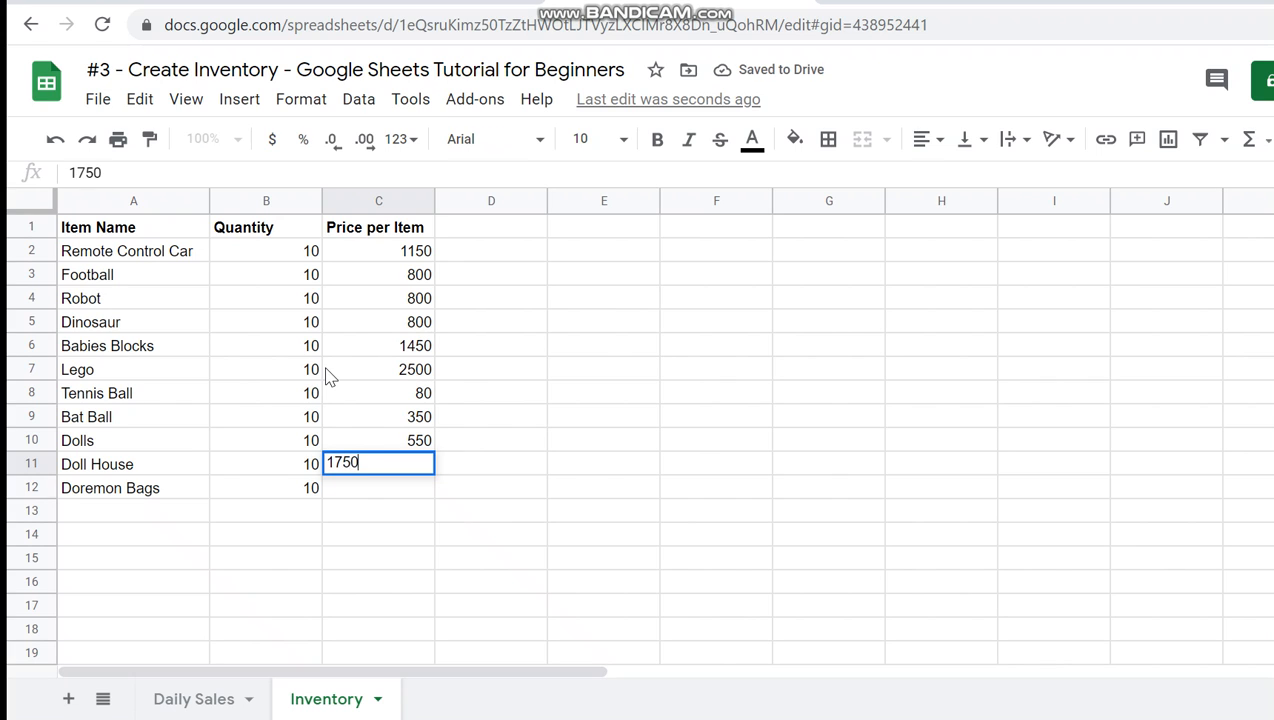
pyautogui.press('Return')
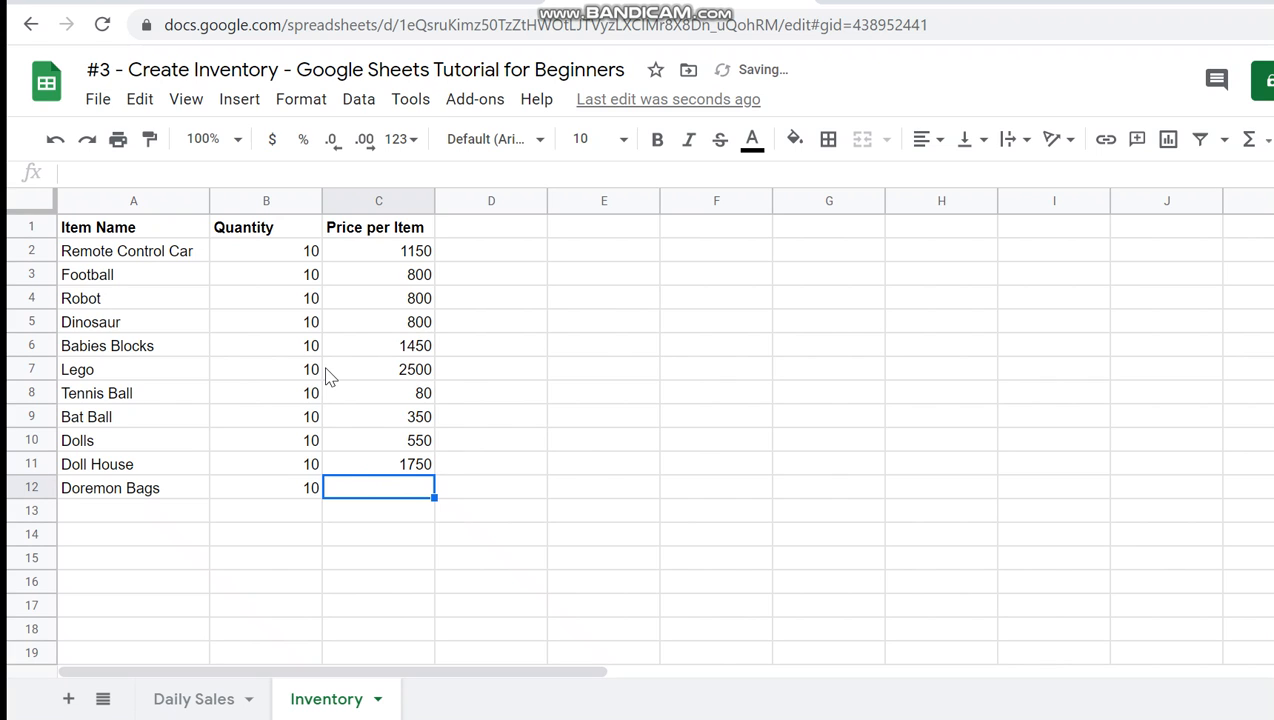
pyautogui.write('1200')
pyautogui.press('Return')
# - Enter the column header Price of Inventory in cell D1
pyautogui.press('Up')
pyautogui.hotkey('ctrl', 'shift', 'Up')
pyautogui.press('Down')
pyautogui.press('Up')
pyautogui.press('Up')
pyautogui.press('Up')
pyautogui.press('Up')
pyautogui.press('Up')
pyautogui.press('Up')
pyautogui.press('Up')
pyautogui.press('Up')
pyautogui.press('Up')
pyautogui.press('Up')
pyautogui.press('Up')
pyautogui.press('Right')
# - Make the Price of Inventory header bold and fit the width of column D to its text
pyautogui.press('Up')
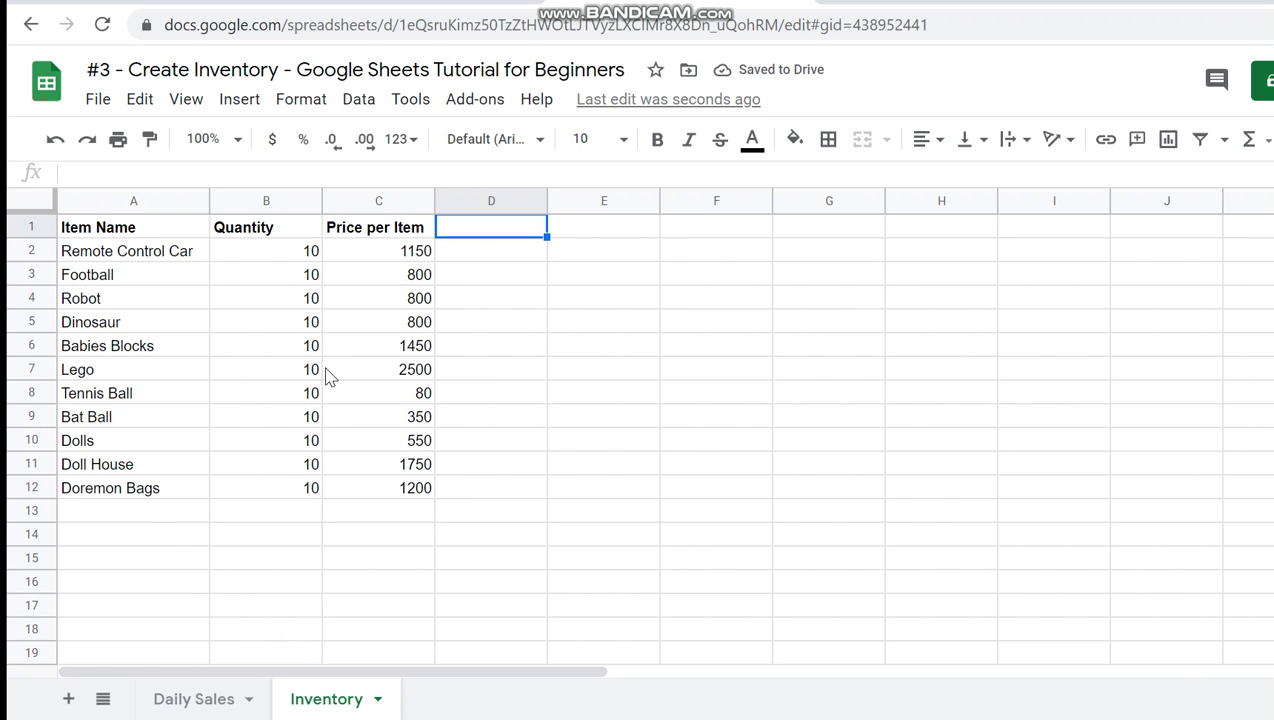
pyautogui.write('Price of Inventory')
pyautogui.press('Return')
pyautogui.press('Up')
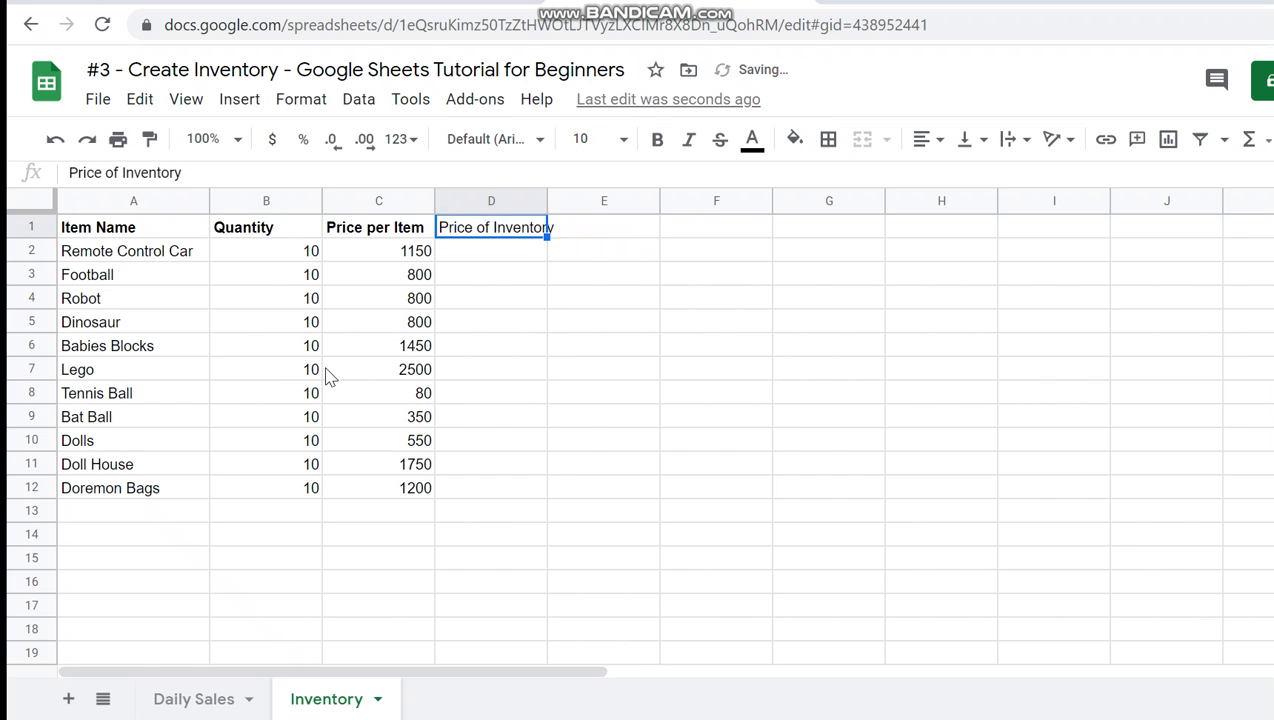
pyautogui.hotkey('ctrl', 'b')
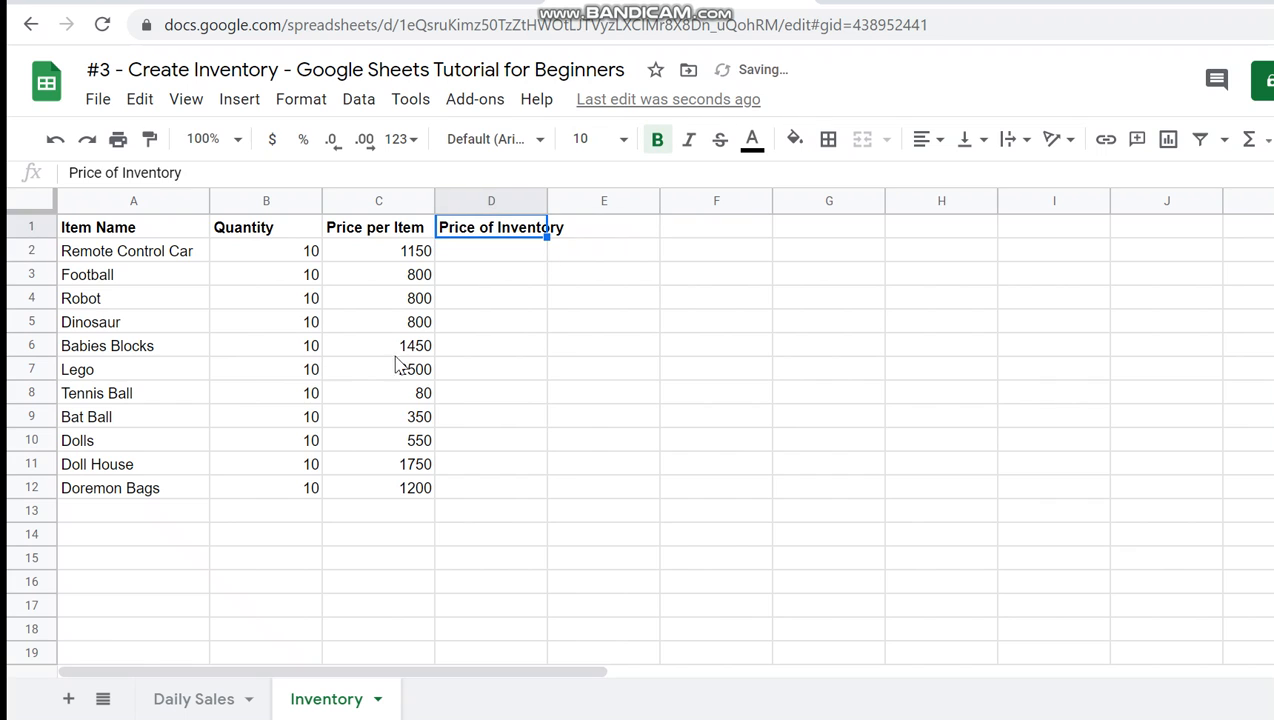
pyautogui.doubleClick(546, 199)
# - Calculate the Price of Inventory in D2 with =C2*B2 and autofill the formula down to D12
pyautogui.click(526, 259)
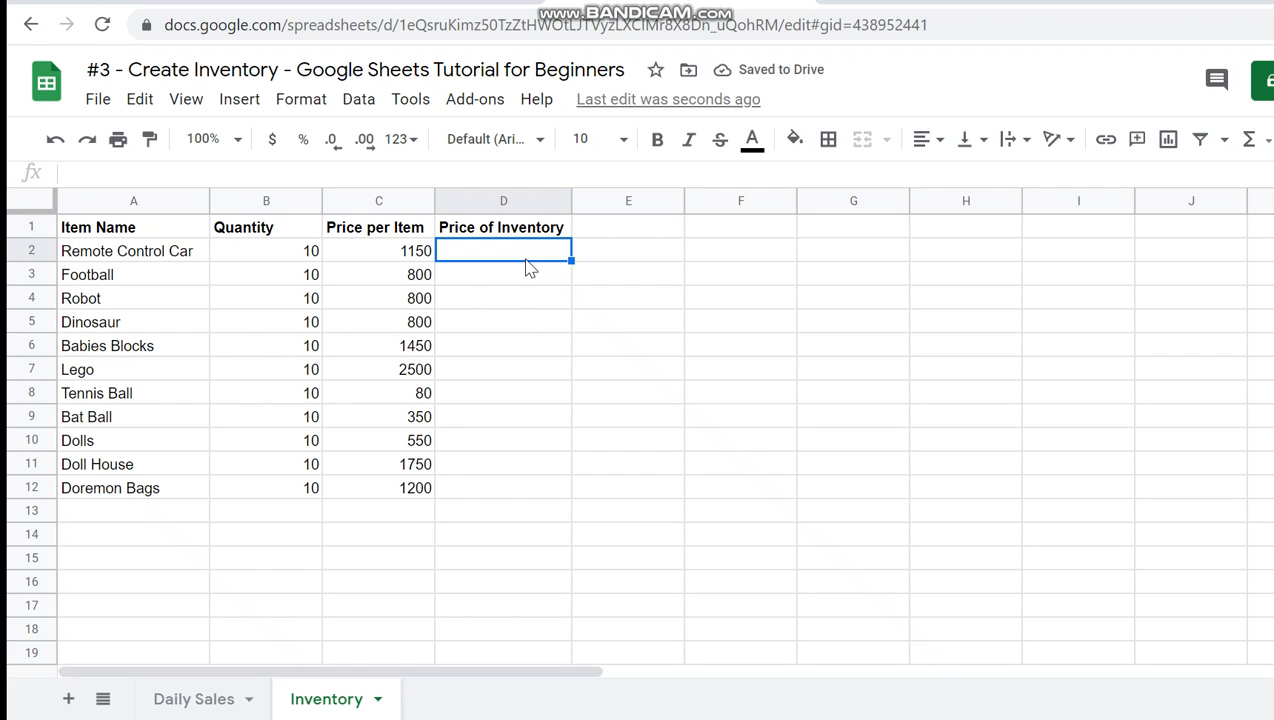
pyautogui.write('=')
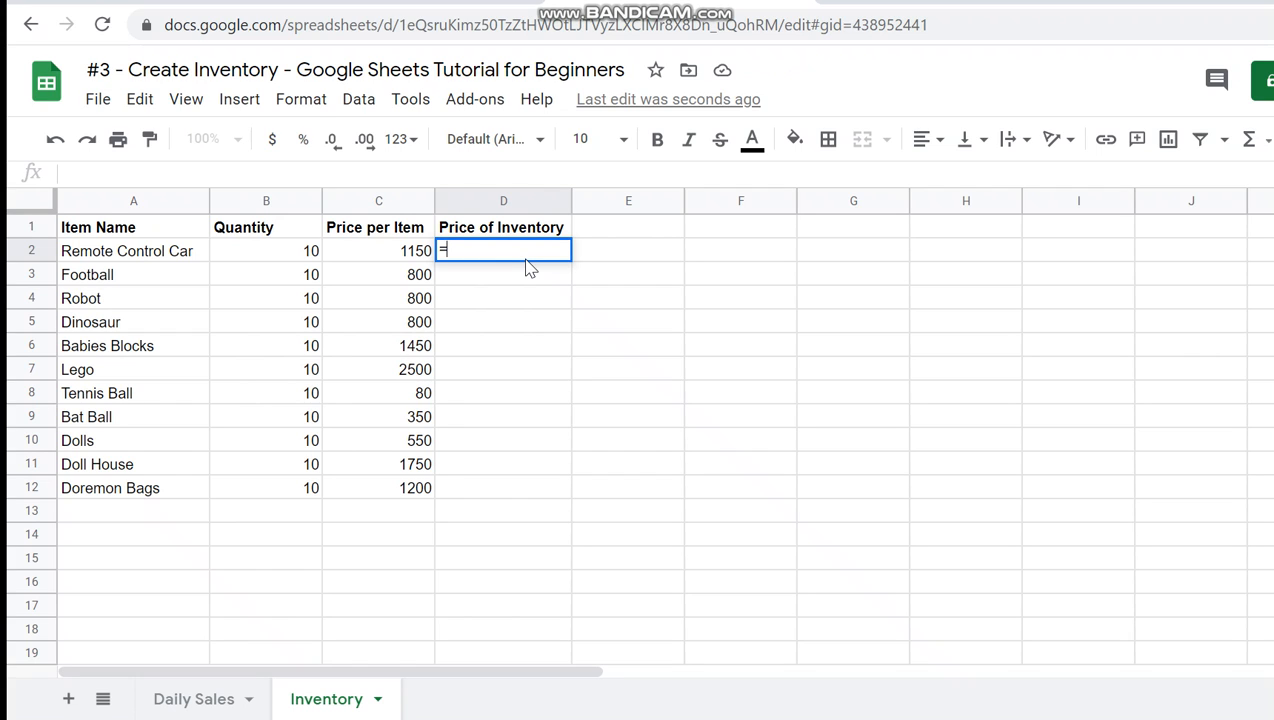
pyautogui.click(415, 252)
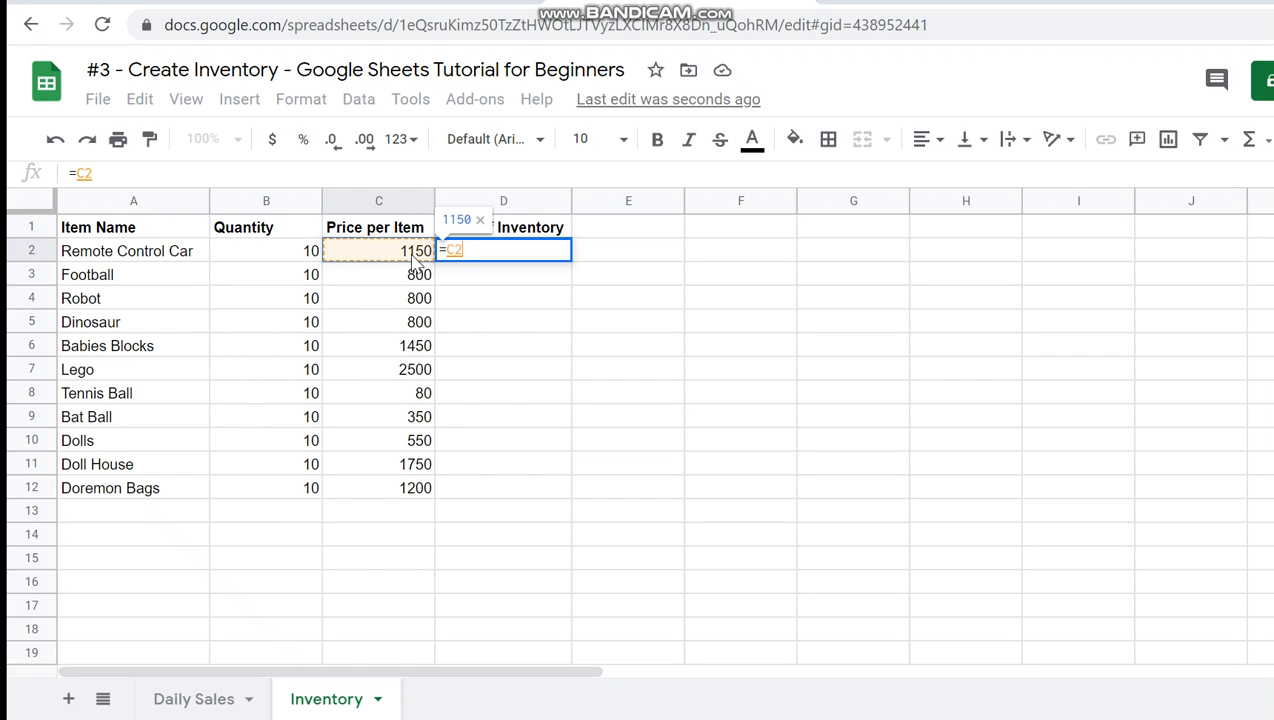
pyautogui.write('*')
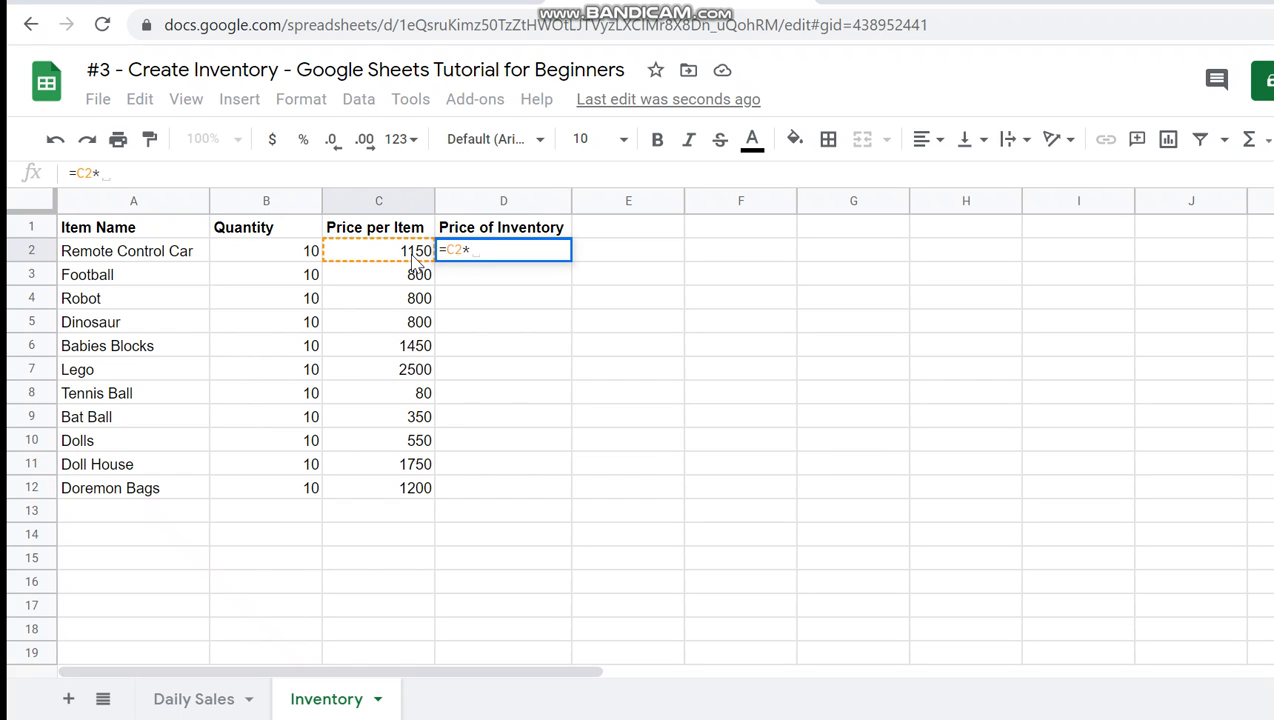
pyautogui.click(305, 255)
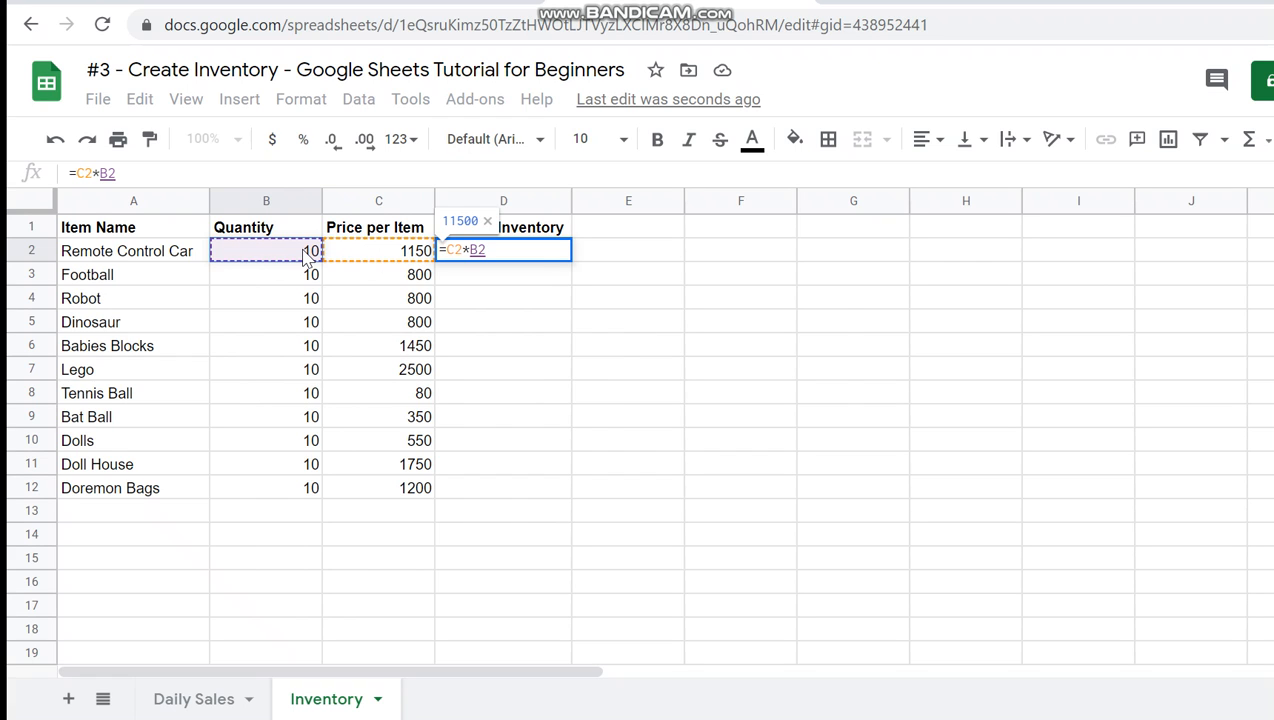
pyautogui.press('Return')
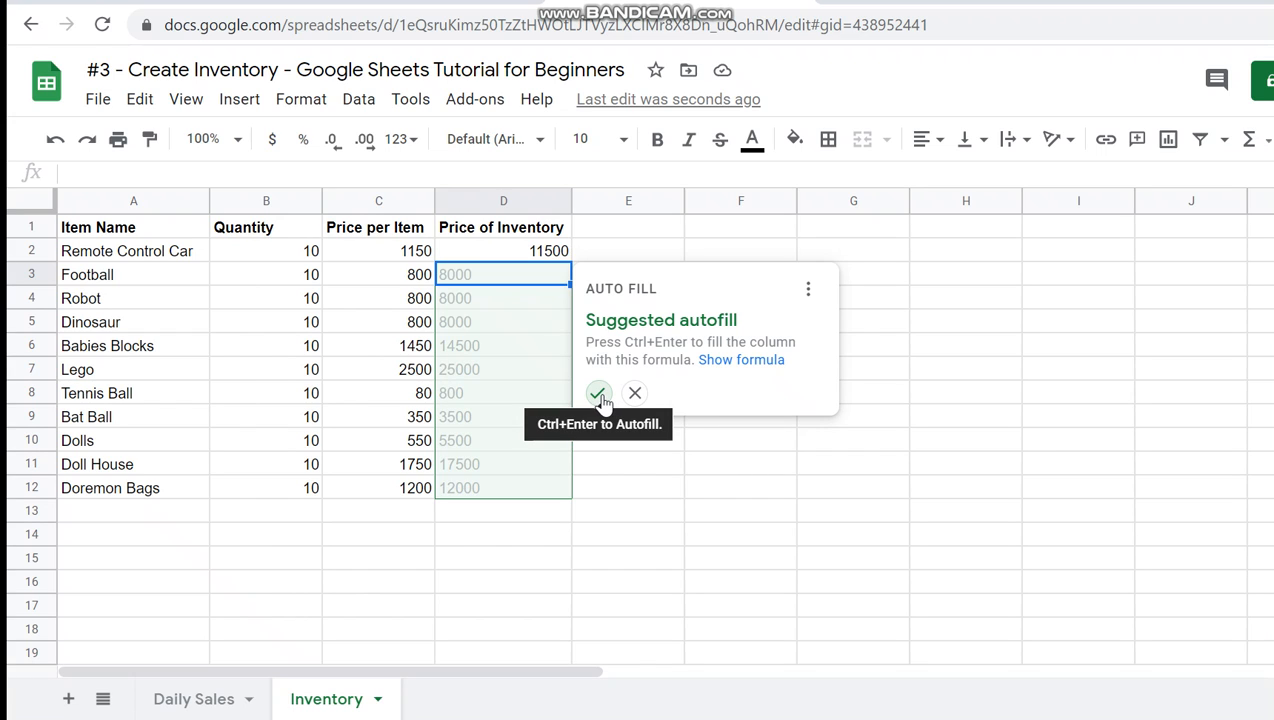
pyautogui.click(599, 395)
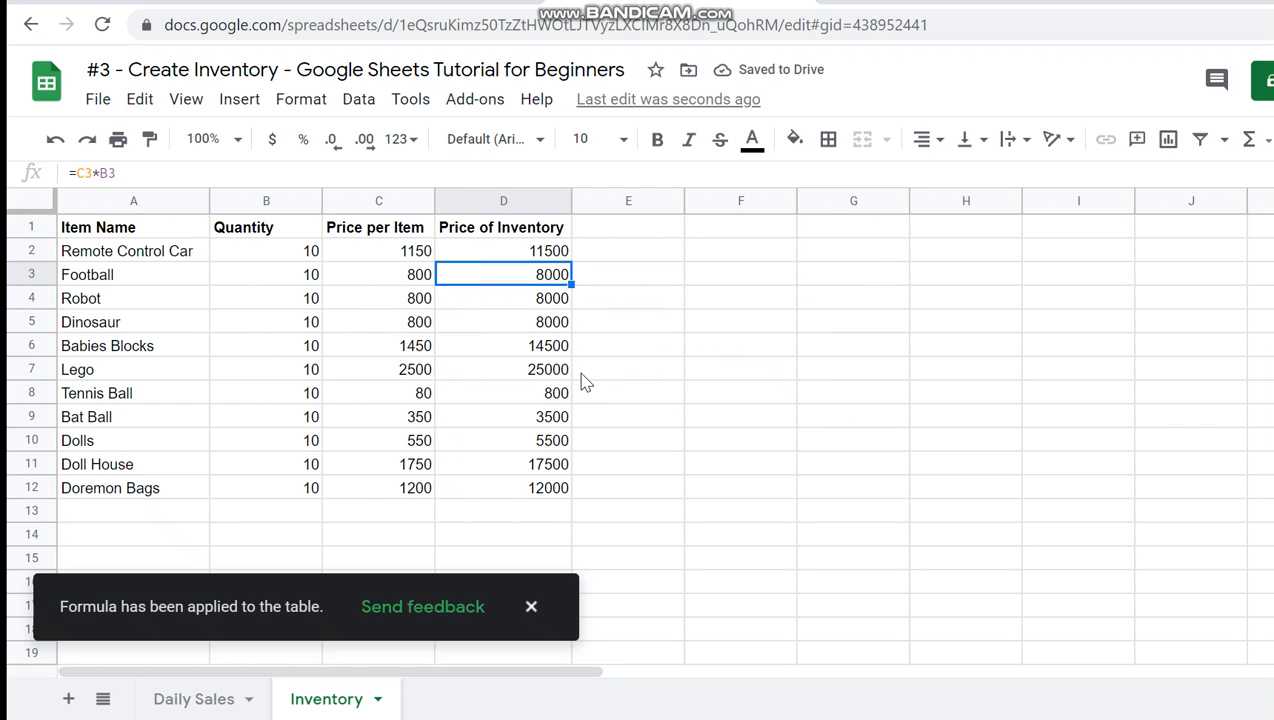
pyautogui.moveTo(560, 262); pyautogui.dragTo(566, 496)
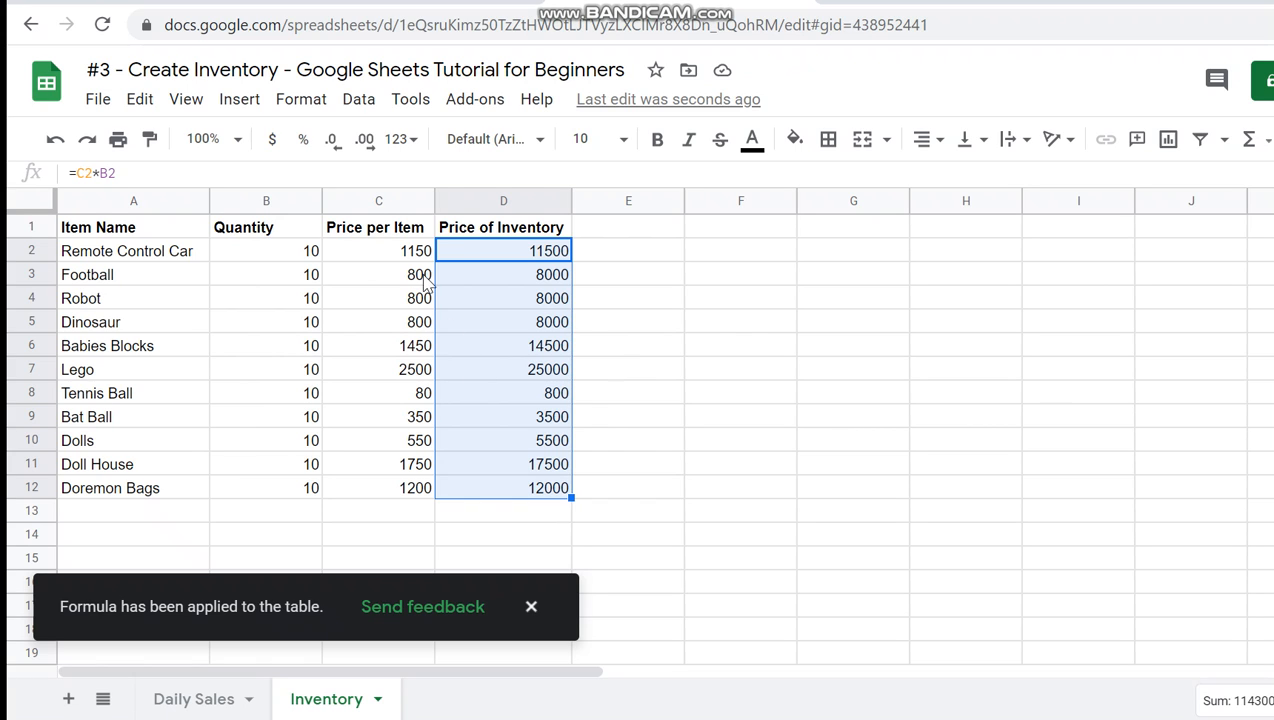
pyautogui.click(413, 232)
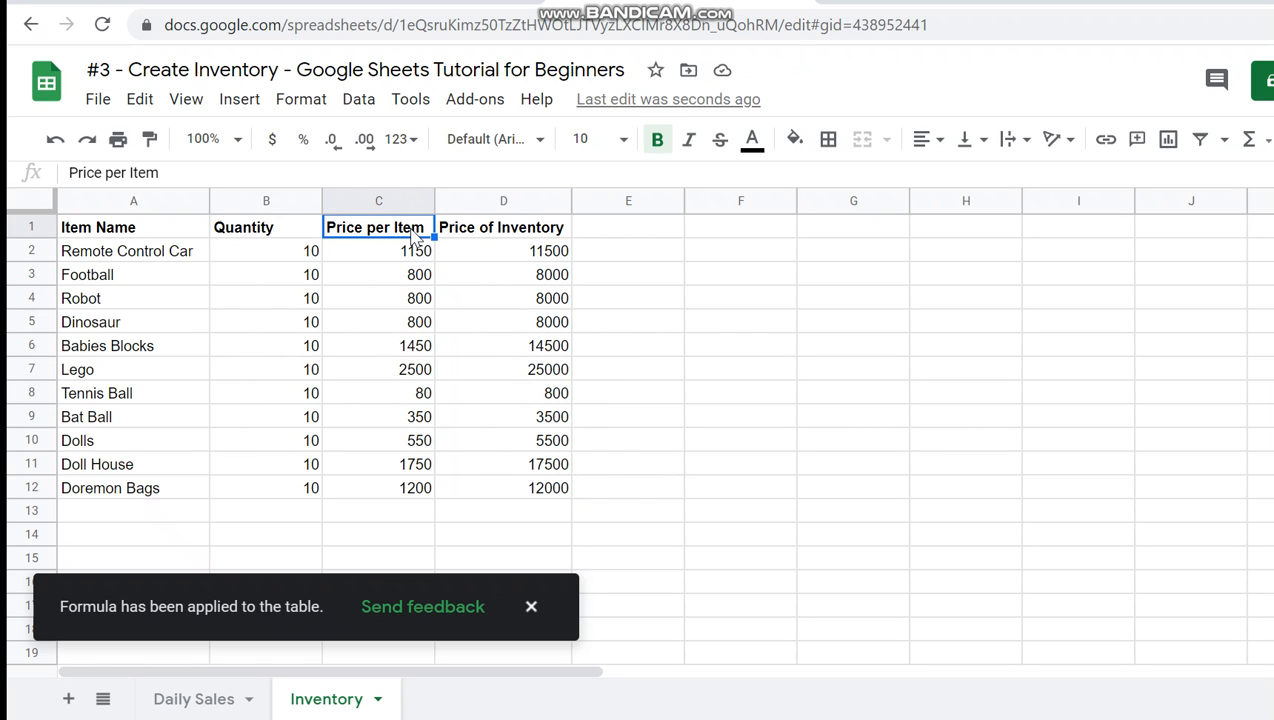
pyautogui.click(420, 262)
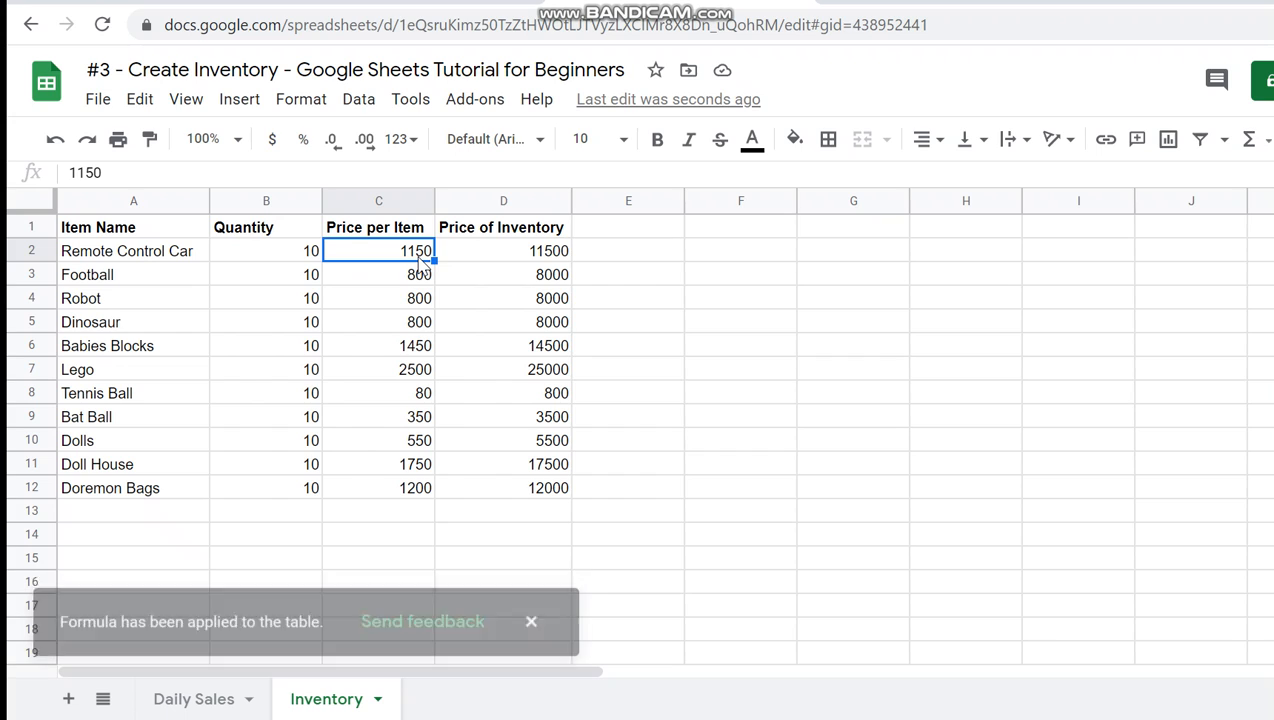
pyautogui.click(512, 257)
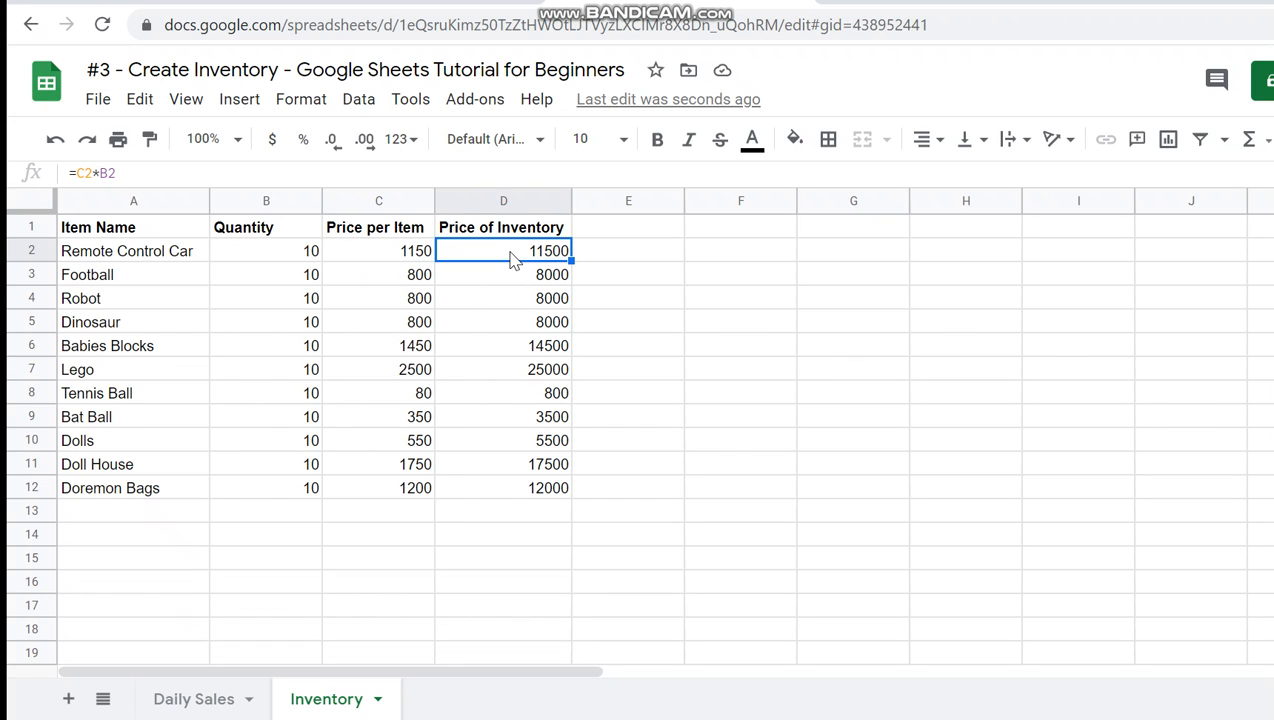
pyautogui.click(620, 230)
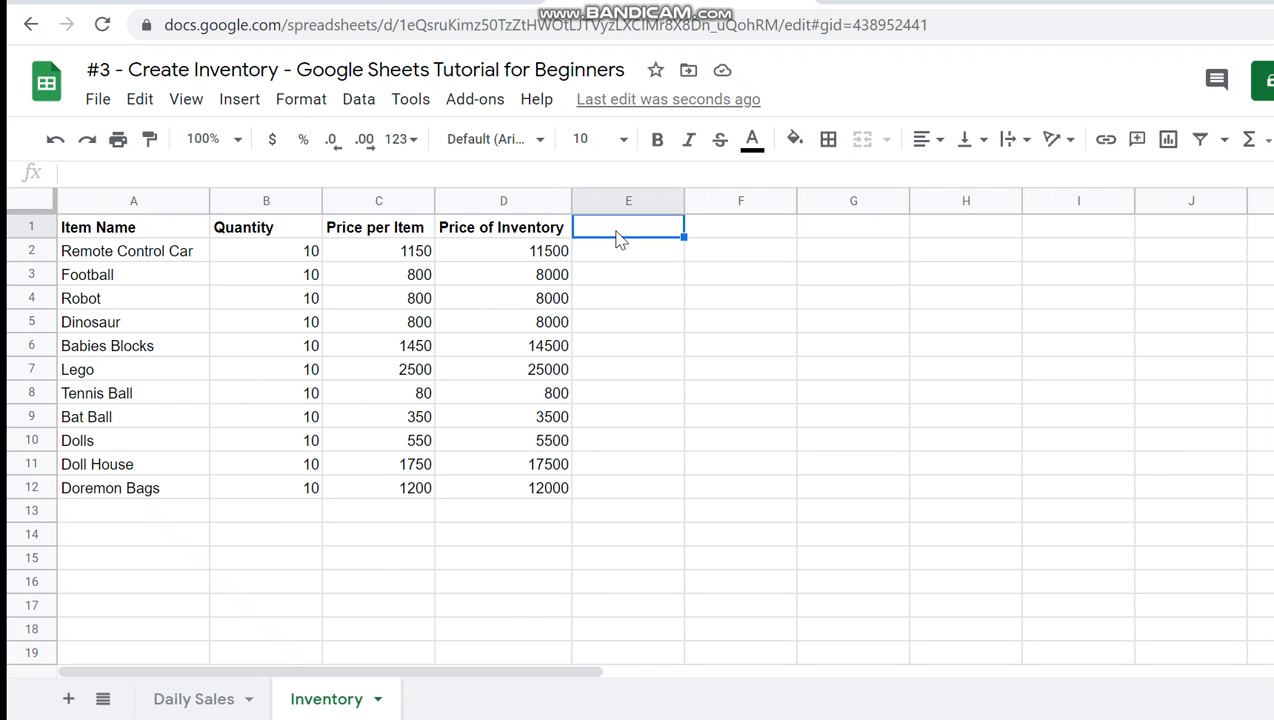
pyautogui.write('Items Le')
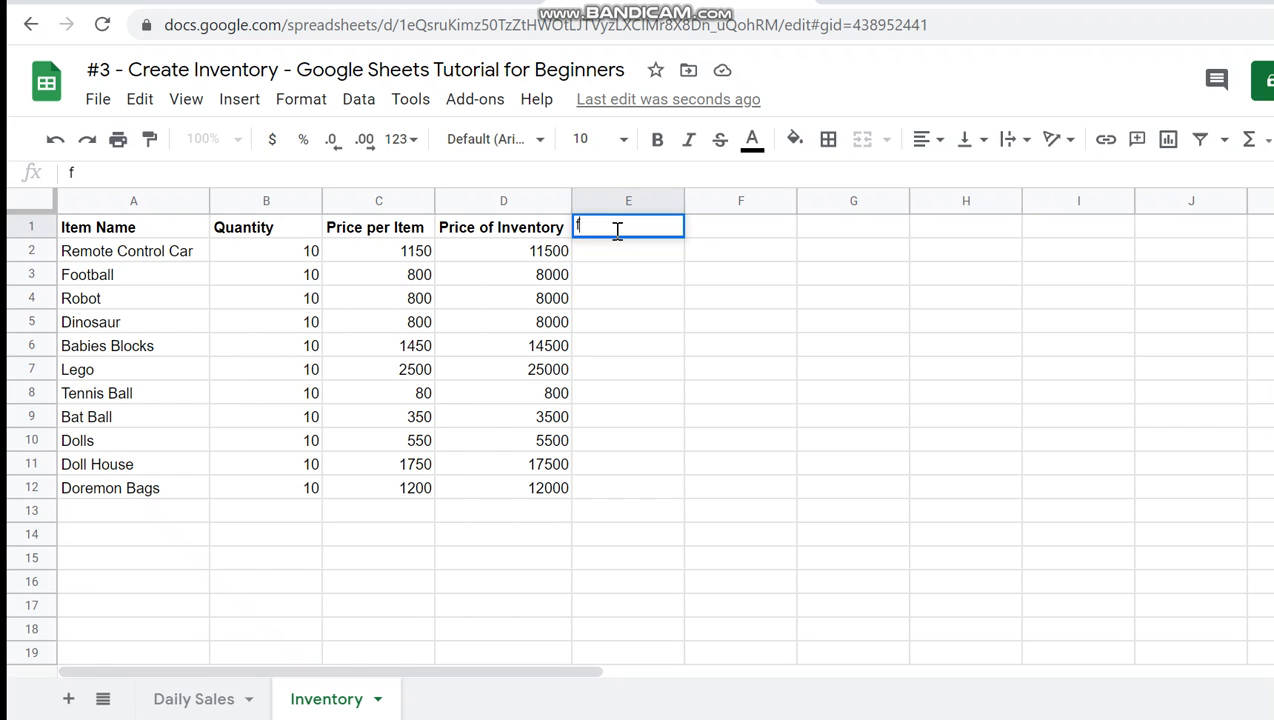
pyautogui.write('f')
pyautogui.press('Return')
# - Enter the column header Remaining Items in cell E1
pyautogui.click(617, 229)
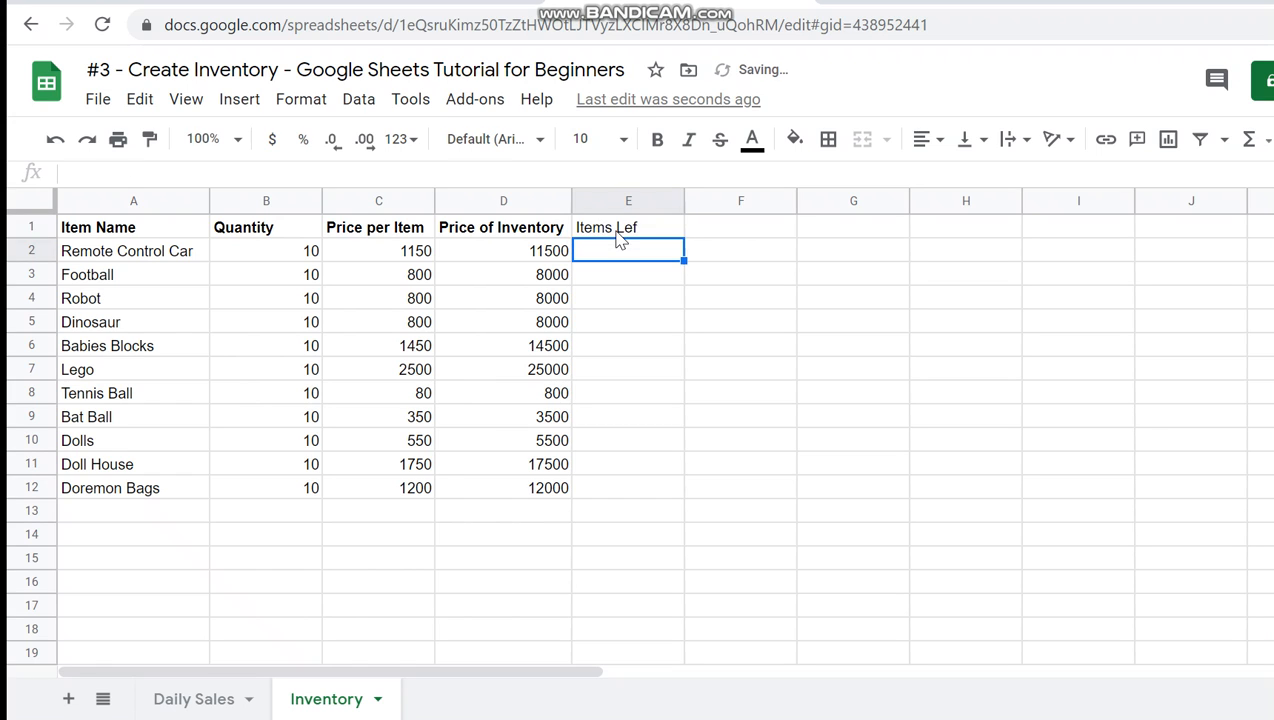
pyautogui.write('Remin')
pyautogui.press('BackSpace')
pyautogui.press('BackSpace')
pyautogui.write('ain')
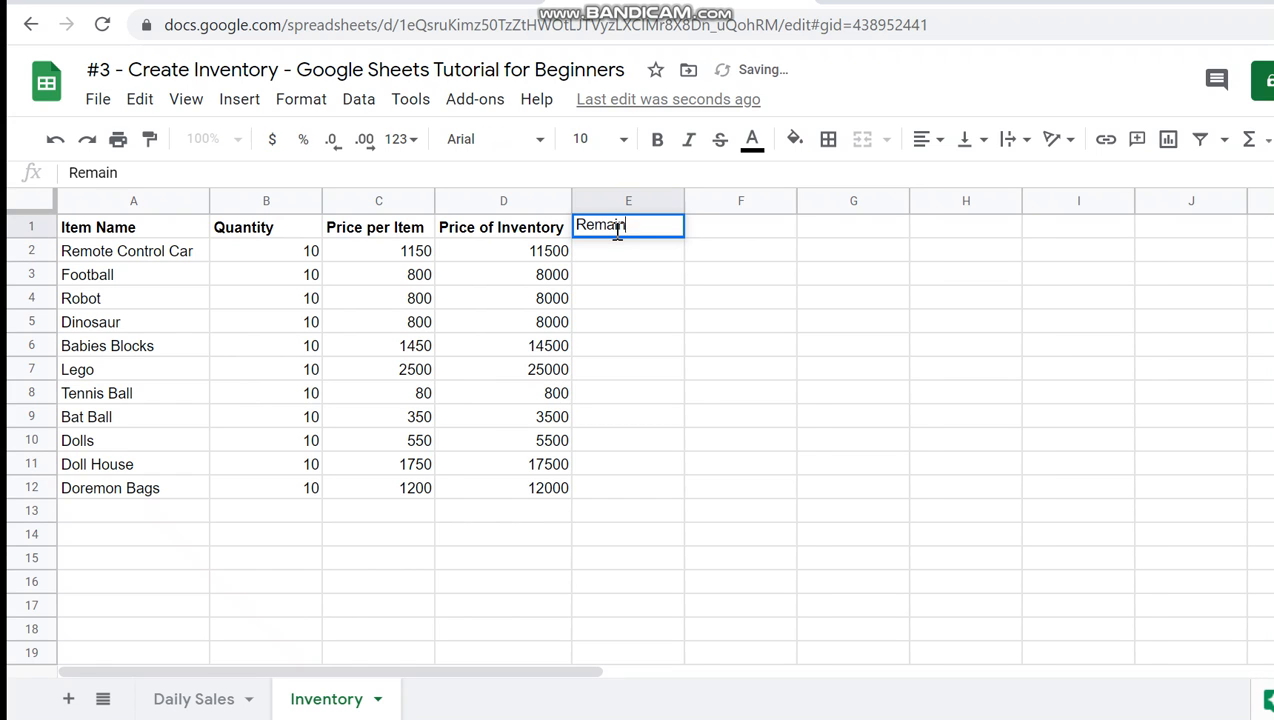
pyautogui.write('ing Items')
pyautogui.press('Return')
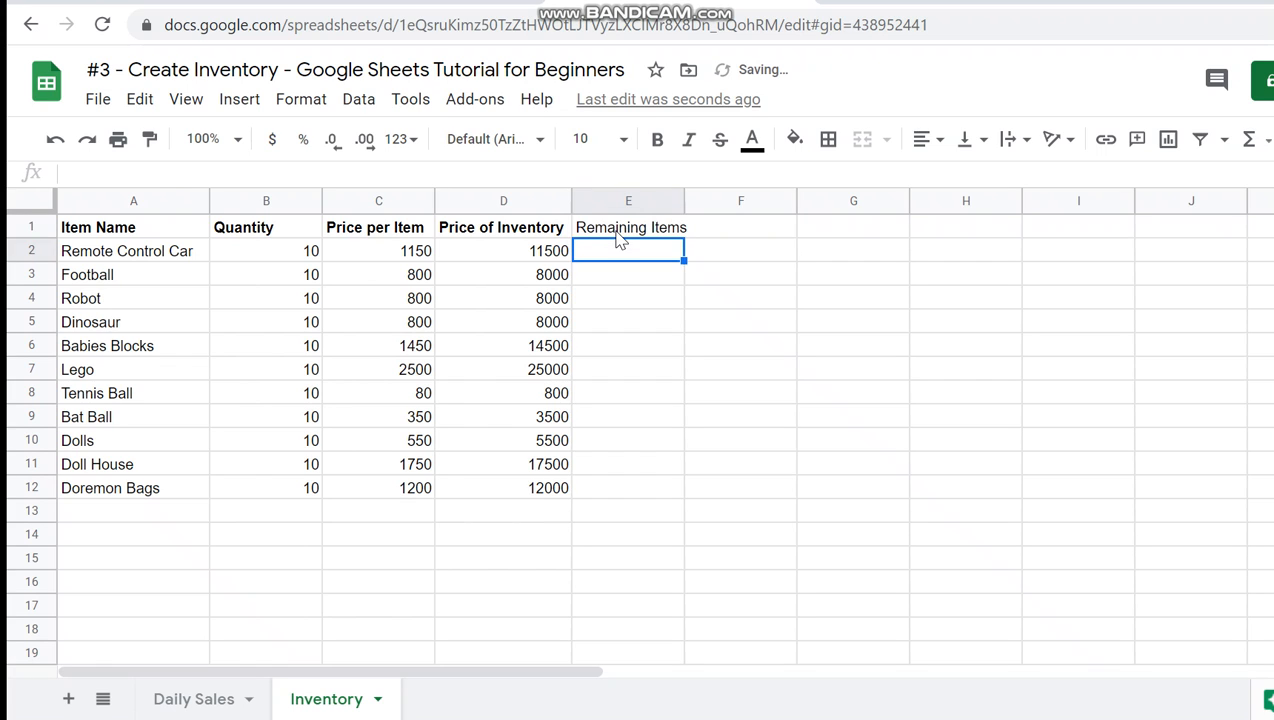
# - Make the Remaining Items header bold and widen column E to fit its text
pyautogui.click(617, 232)
pyautogui.hotkey('ctrl', 'b')
pyautogui.moveTo(684, 200); pyautogui.dragTo(706, 198)
pyautogui.click(679, 261)
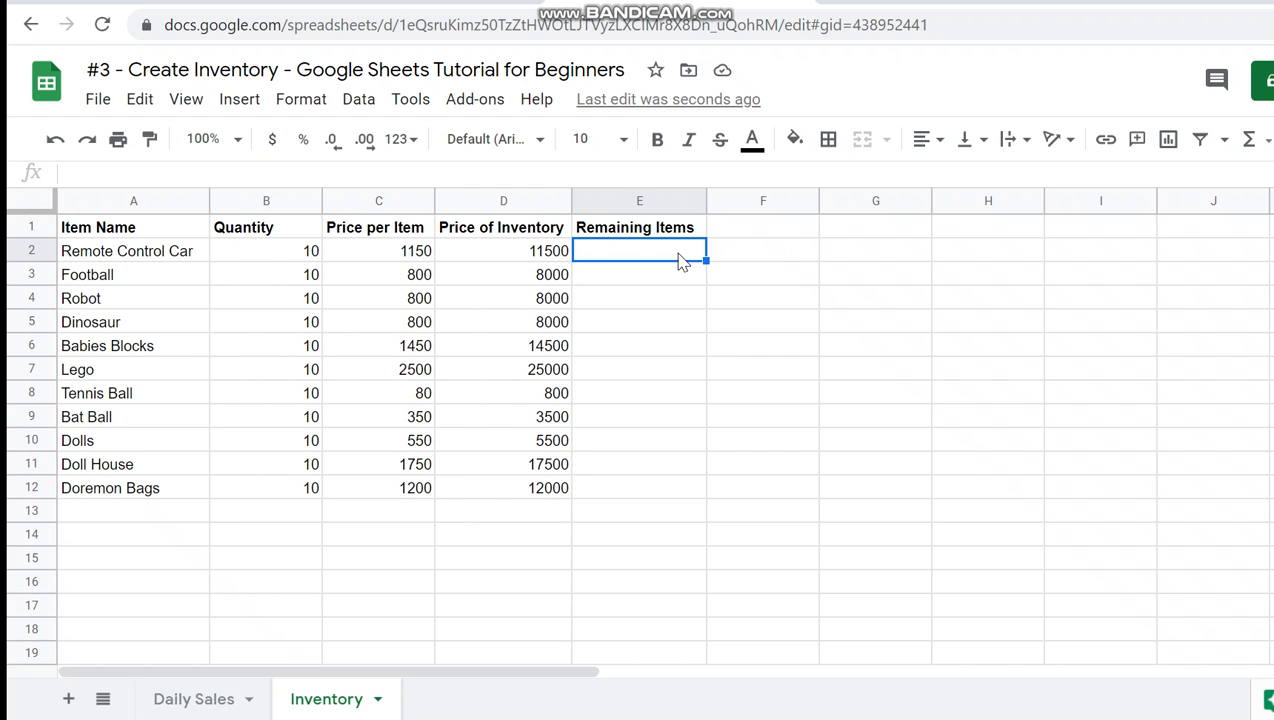
pyautogui.press('Left')
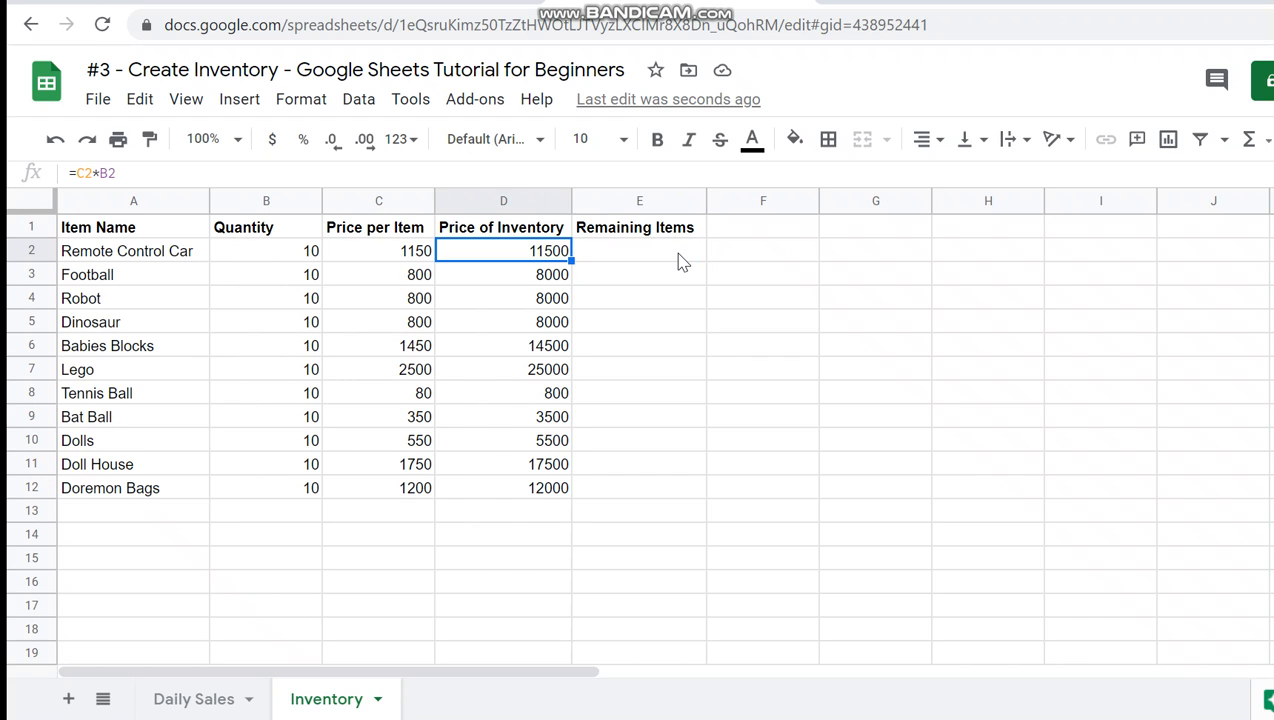
pyautogui.press('Left')
pyautogui.click(522, 218)
pyautogui.moveTo(522, 218); pyautogui.dragTo(176, 498)
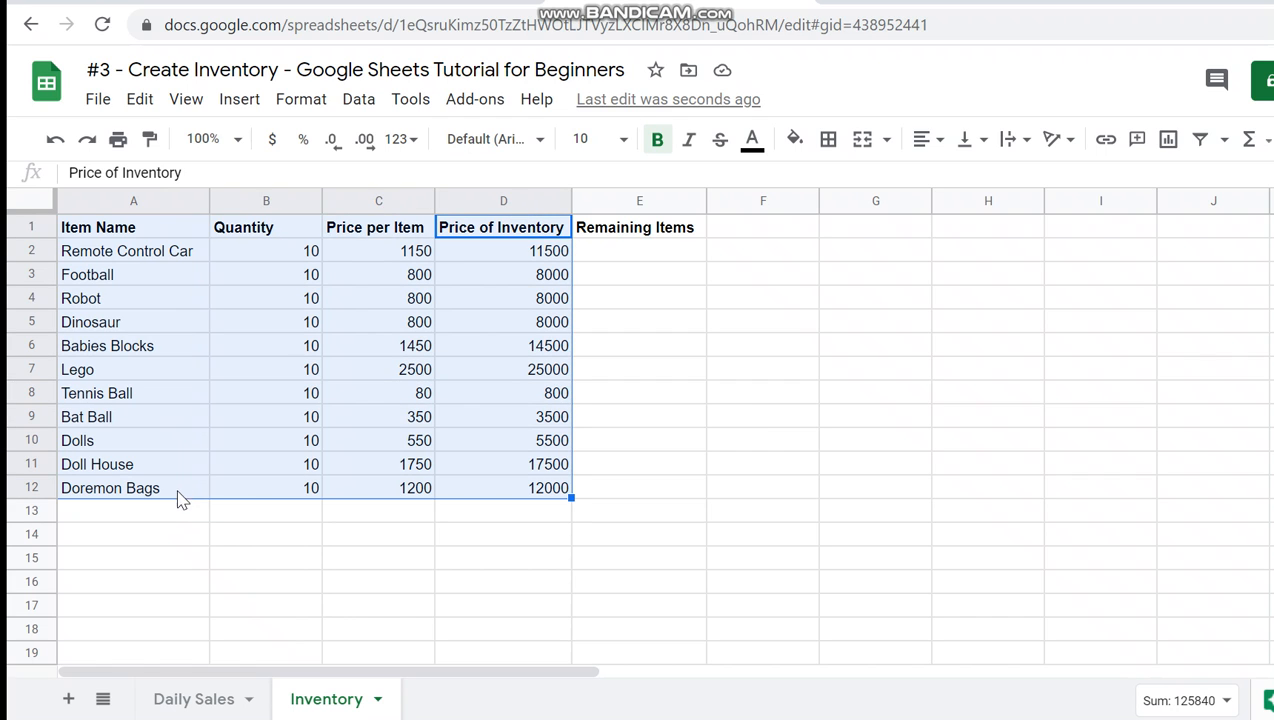
pyautogui.click(226, 558)
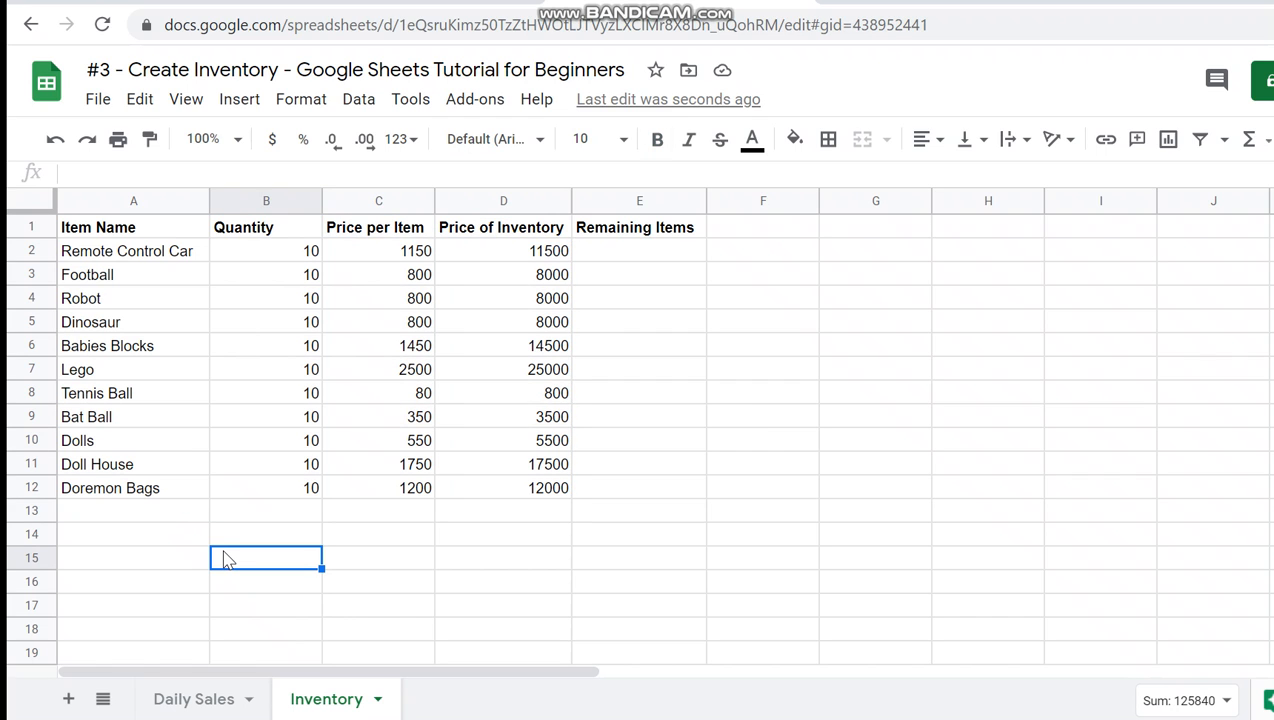
# - Switch to the Daily Sales sheet
pyautogui.click(205, 693)
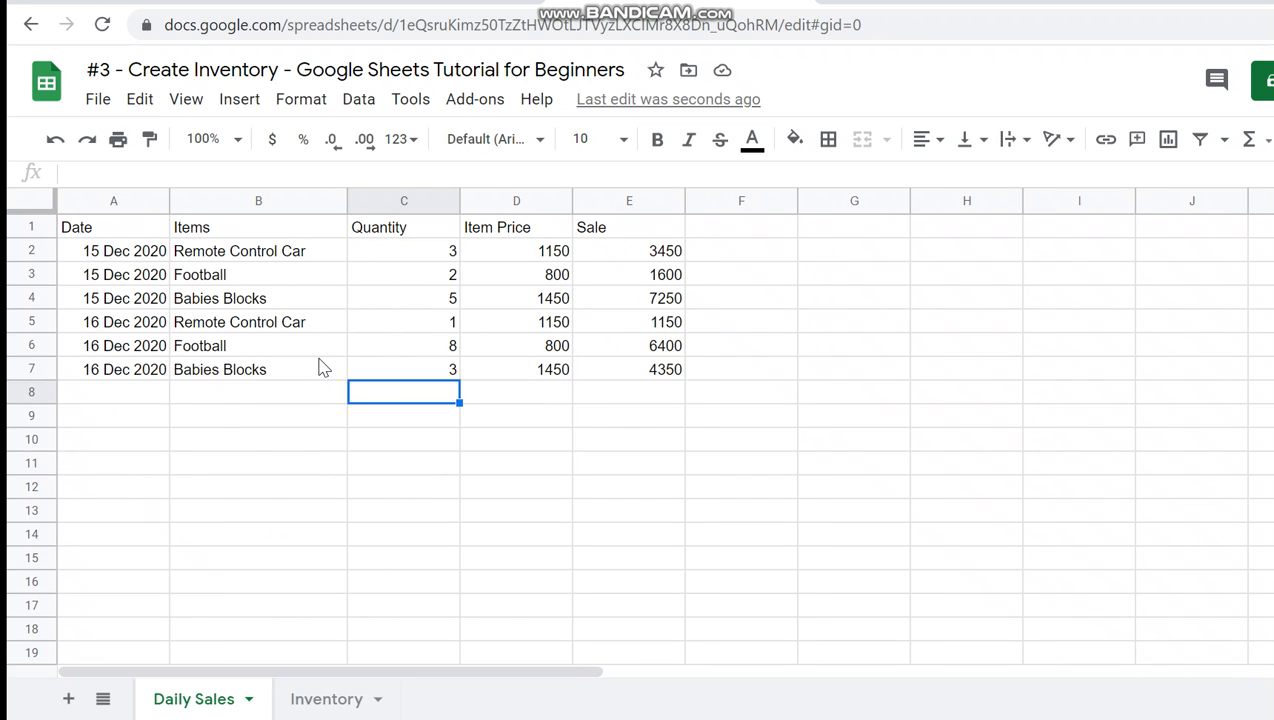
pyautogui.click(303, 393)
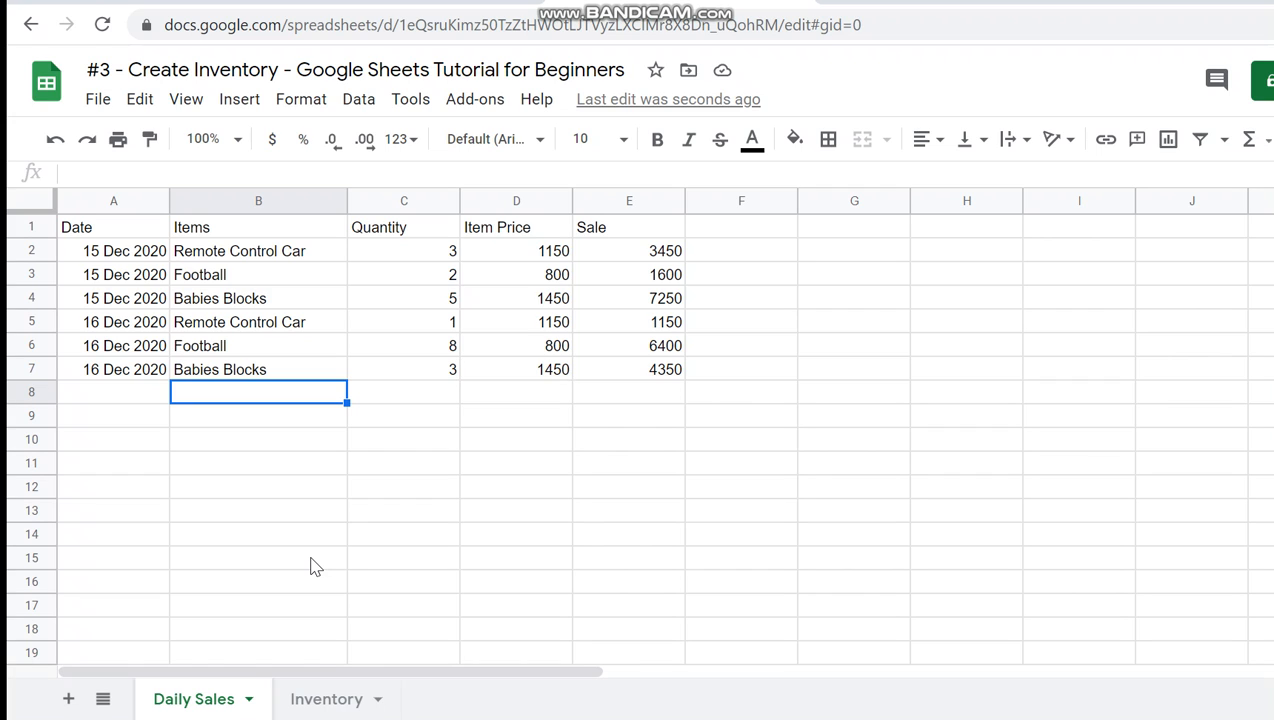
pyautogui.click(490, 399)
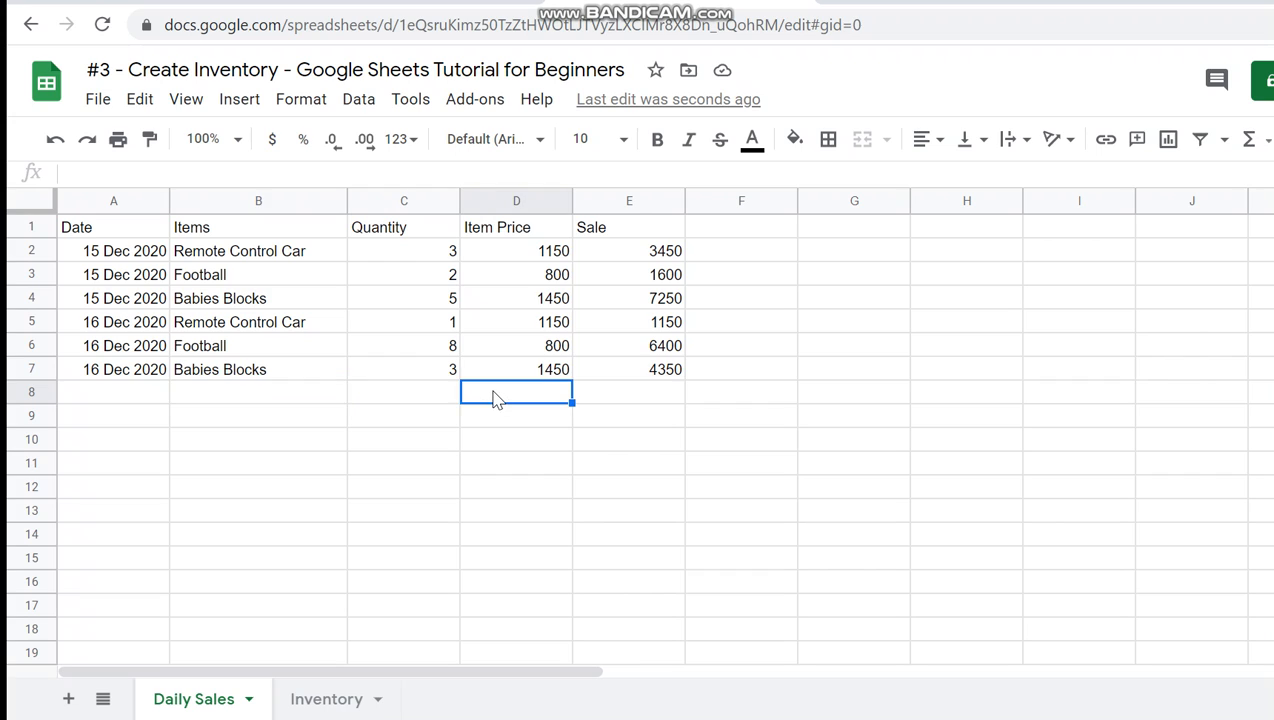
pyautogui.click(309, 399)
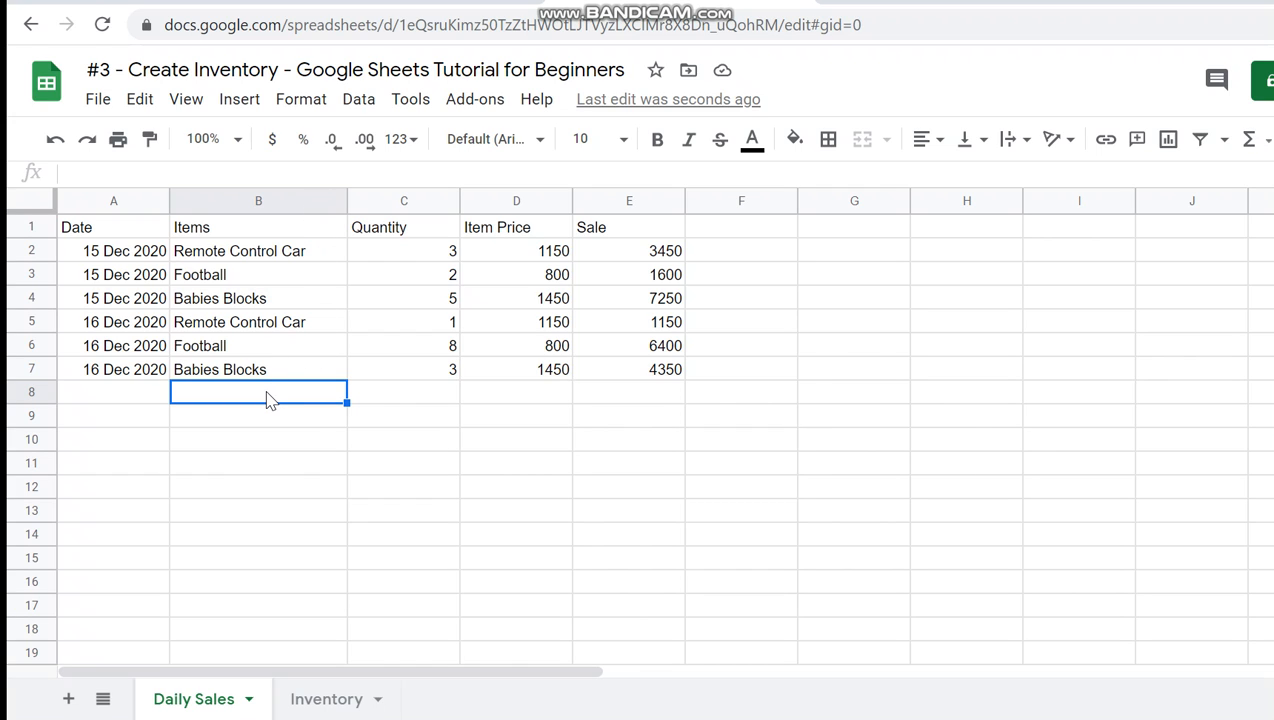
pyautogui.click(280, 201)
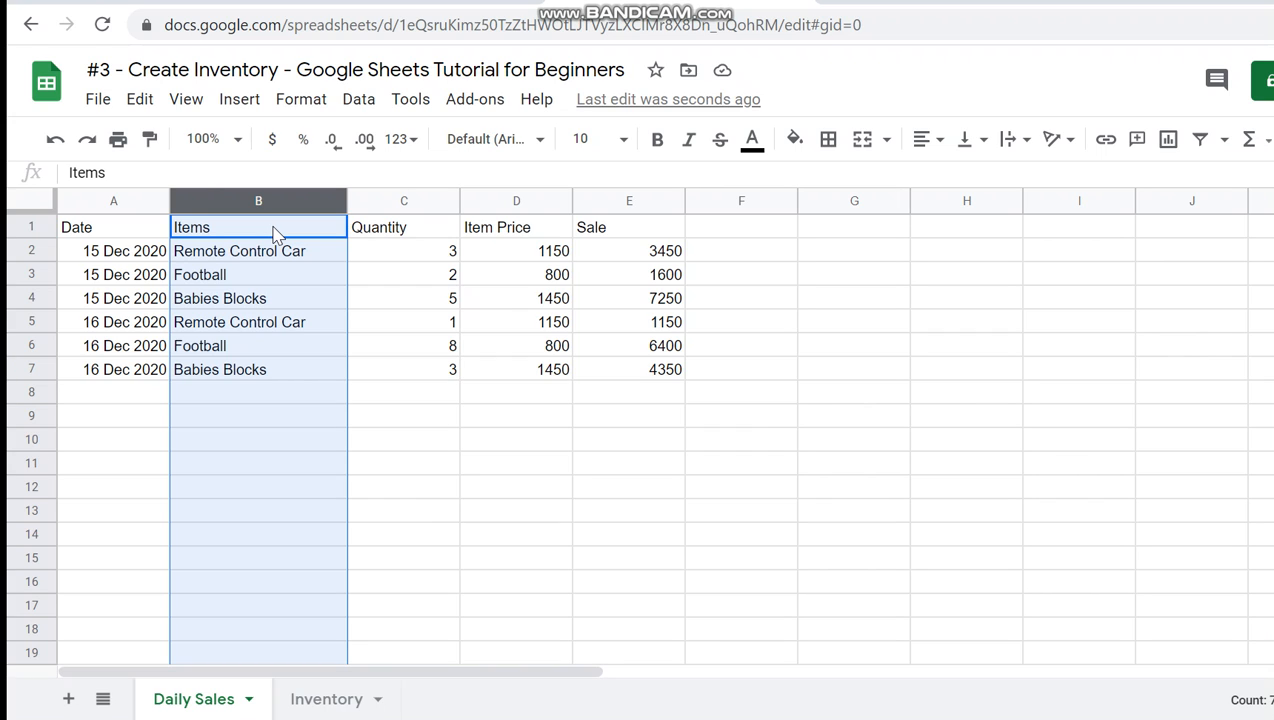
pyautogui.keyDown('ctrl'); pyautogui.click(273, 228); pyautogui.keyUp('ctrl')
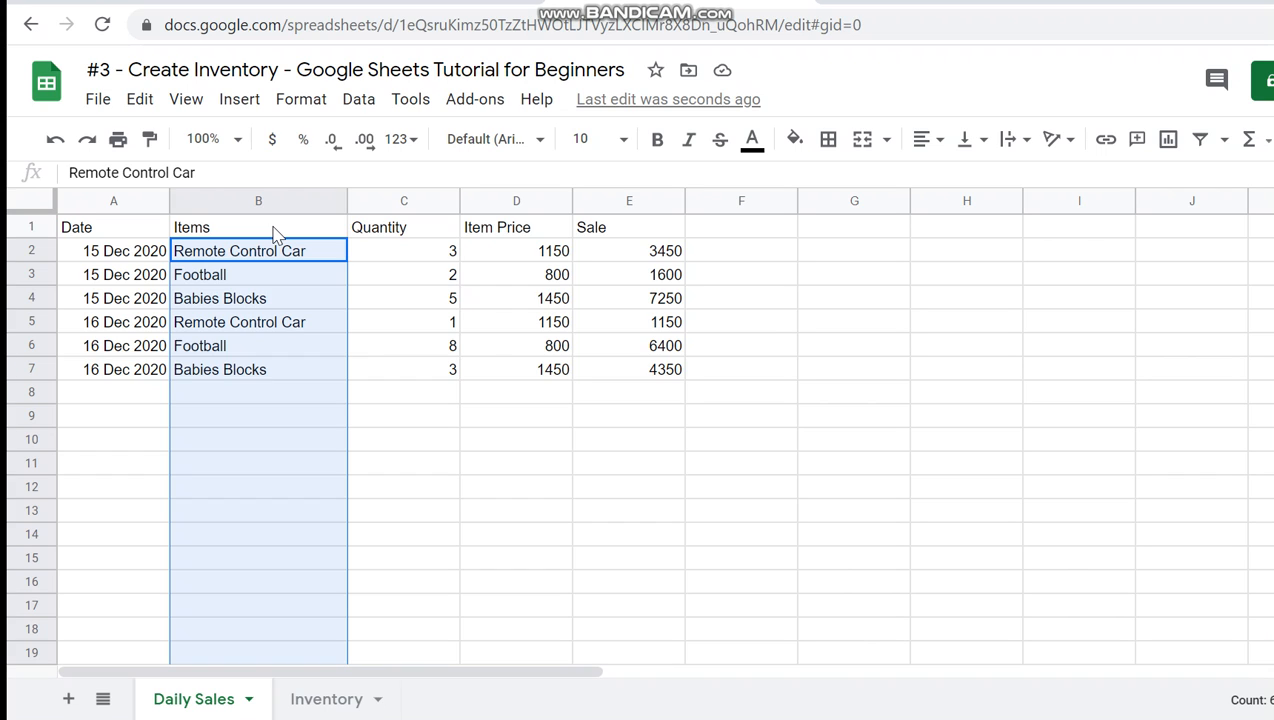
pyautogui.click(297, 368)
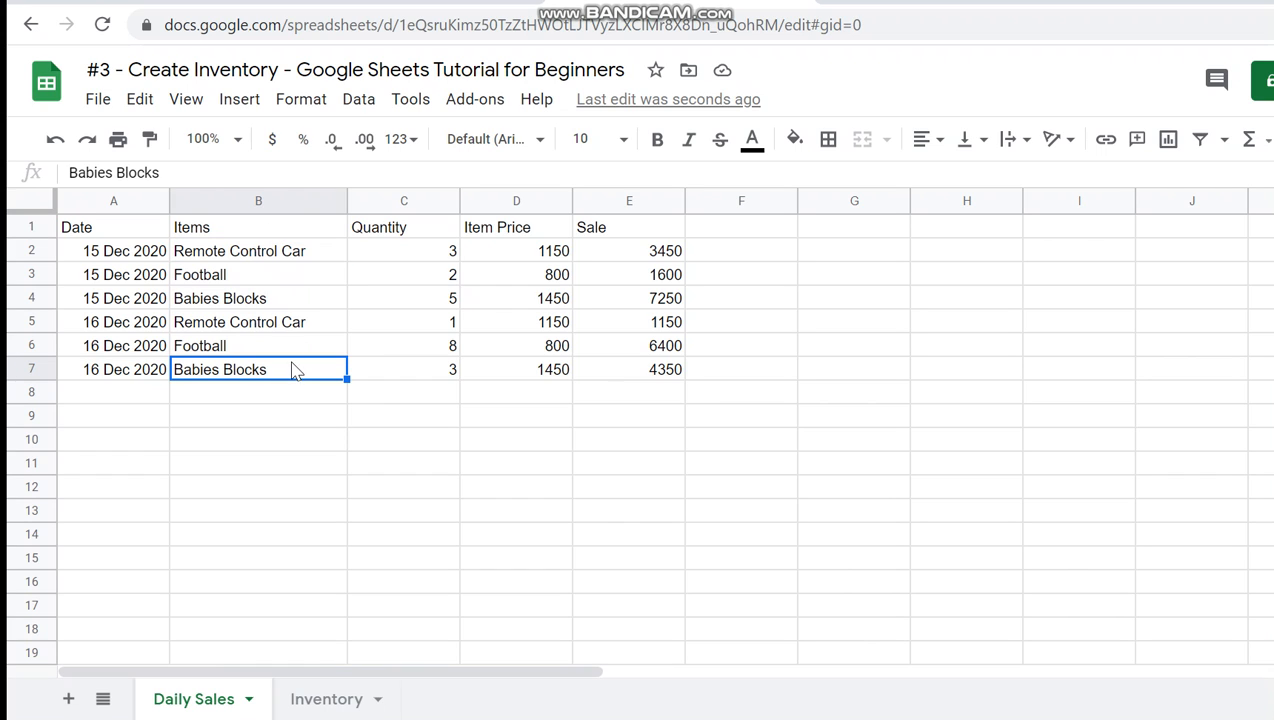
# - Open data validation for the Items column from B2 downward, leaving out the header cell
pyautogui.click(303, 202)
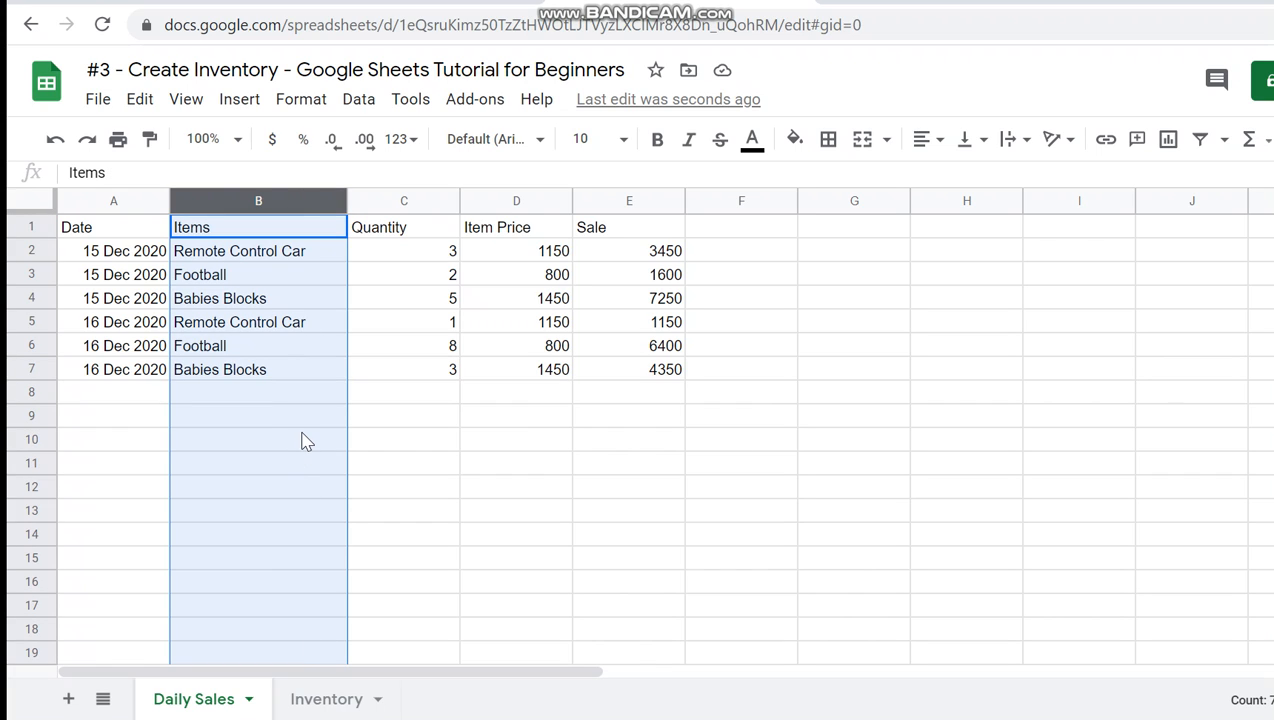
pyautogui.keyDown('ctrl'); pyautogui.click(290, 230); pyautogui.keyUp('ctrl')
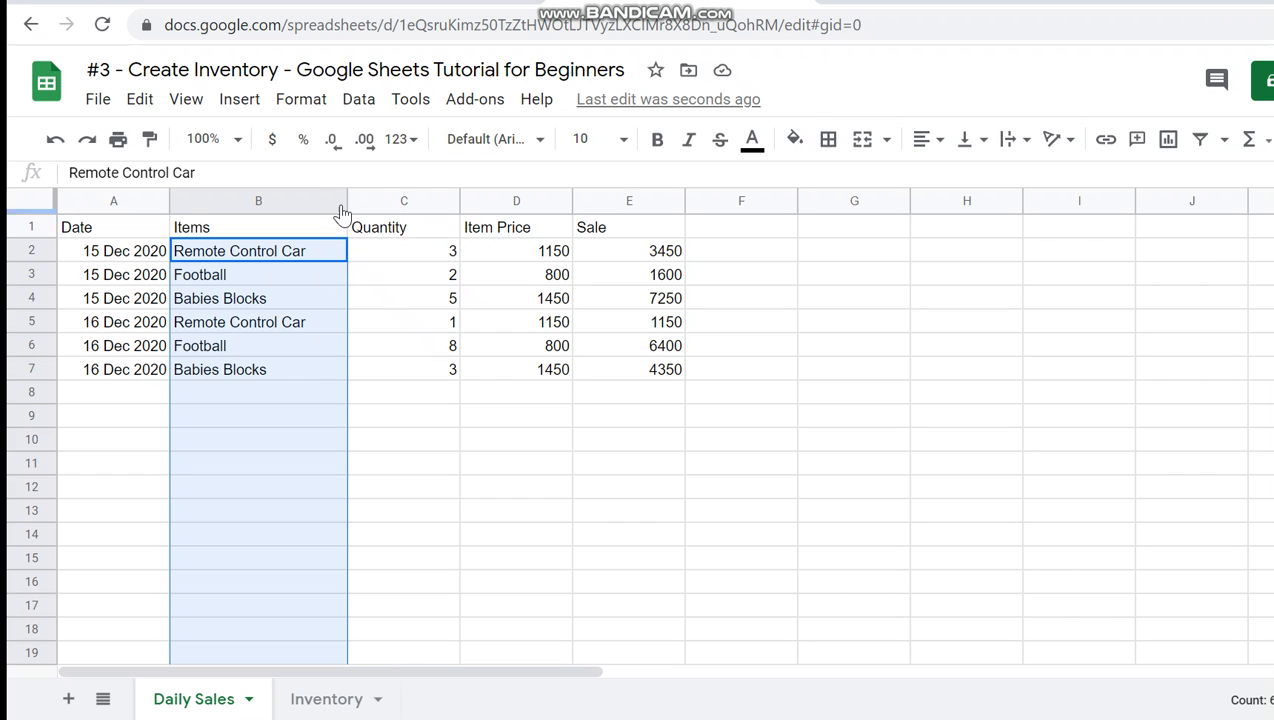
pyautogui.click(360, 100)
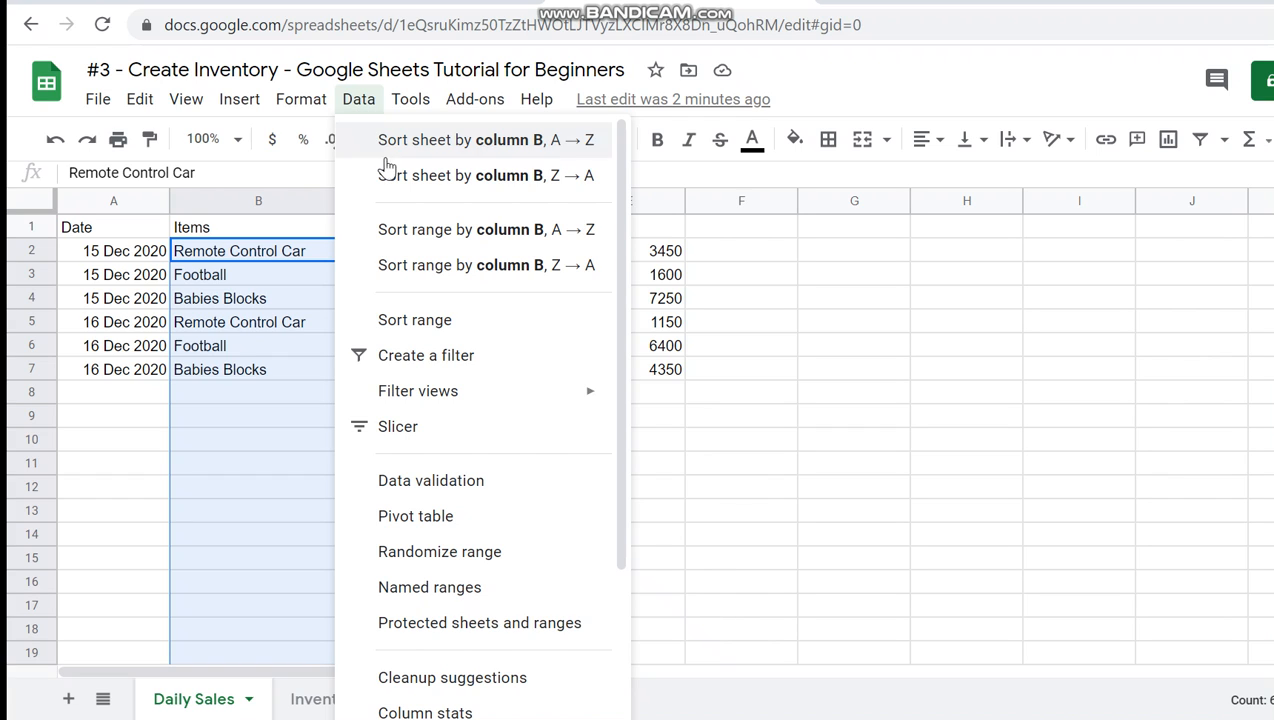
pyautogui.click(456, 484)
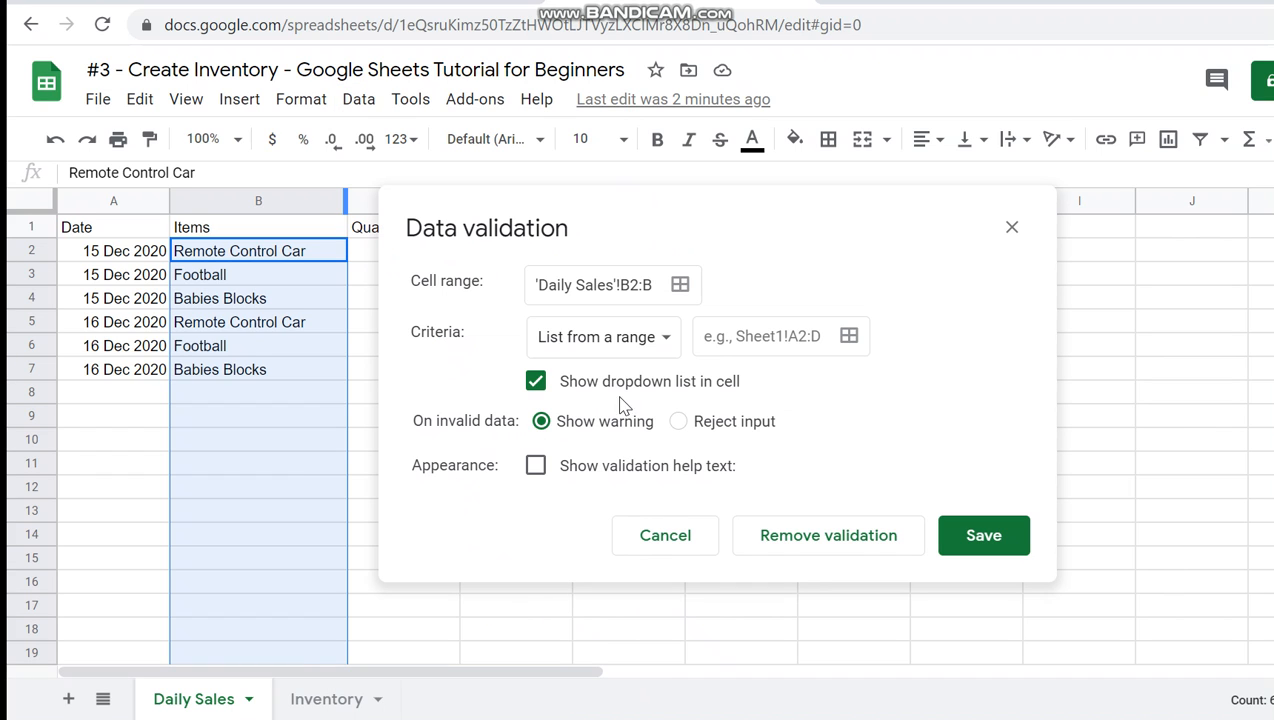
# - Save the data validation with Inventory!A2:A as its list range, and return to the Daily Sales sheet
pyautogui.click(849, 337)
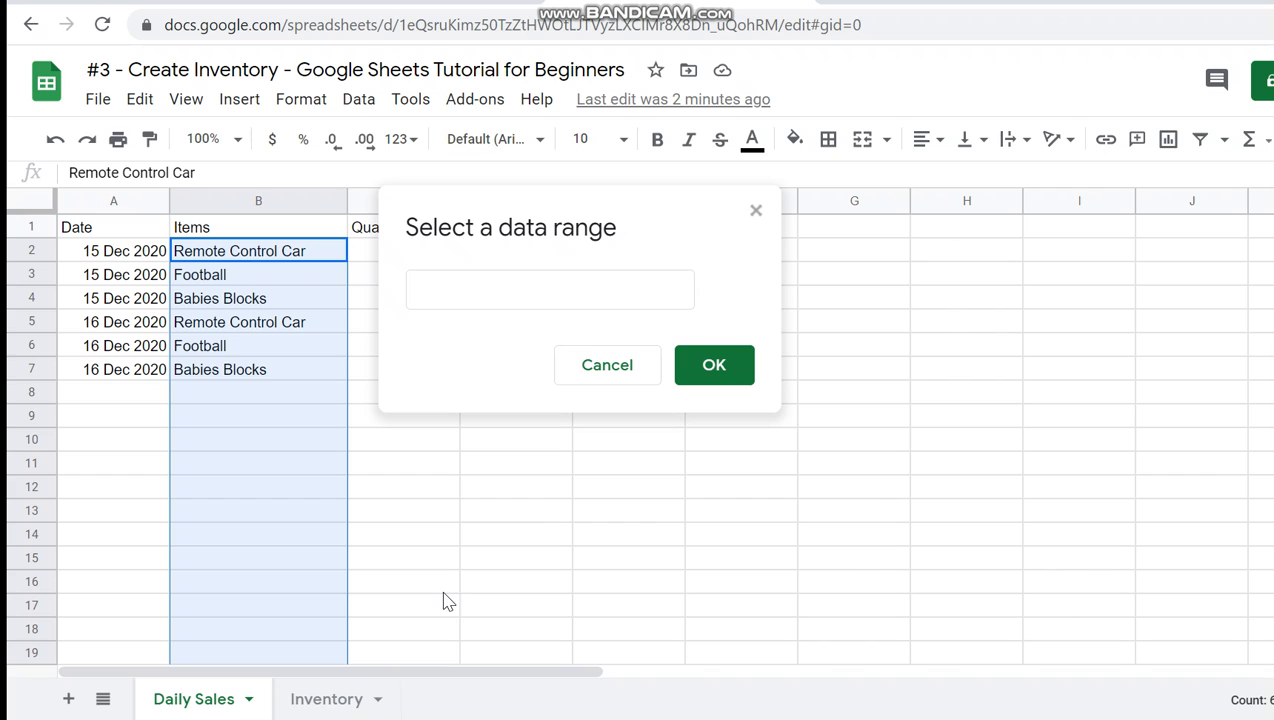
pyautogui.click(336, 703)
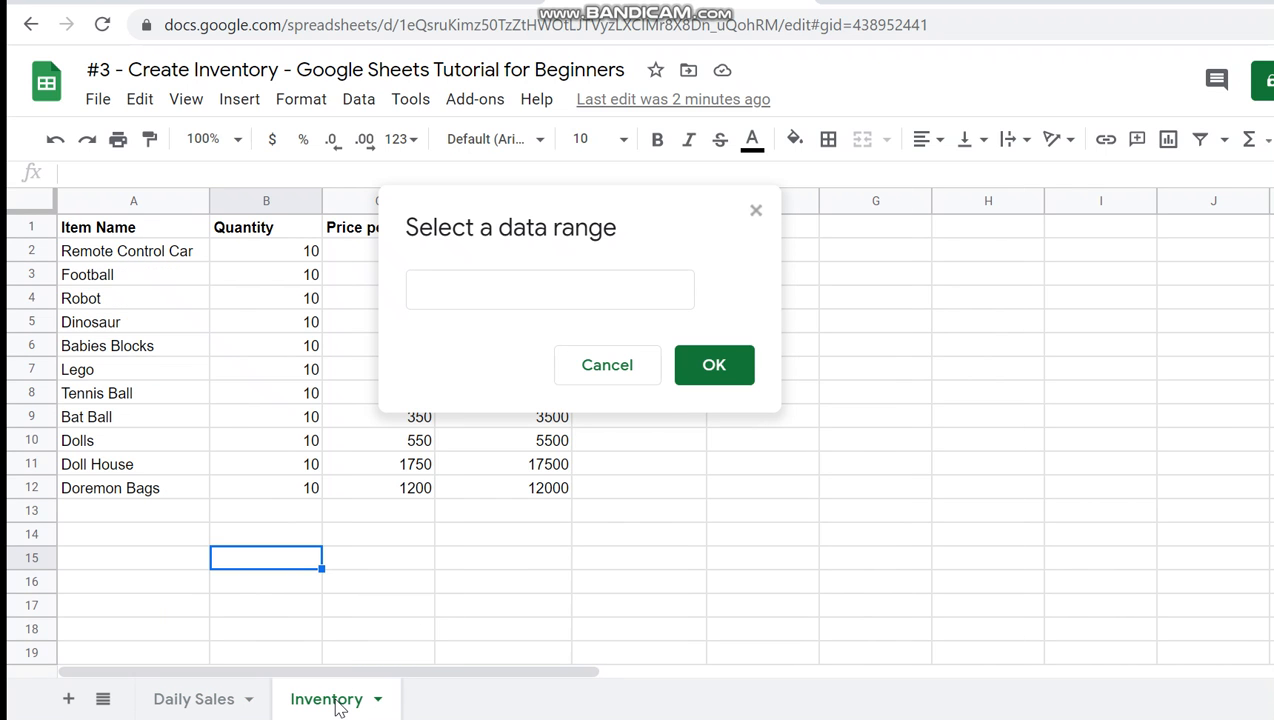
pyautogui.click(163, 199)
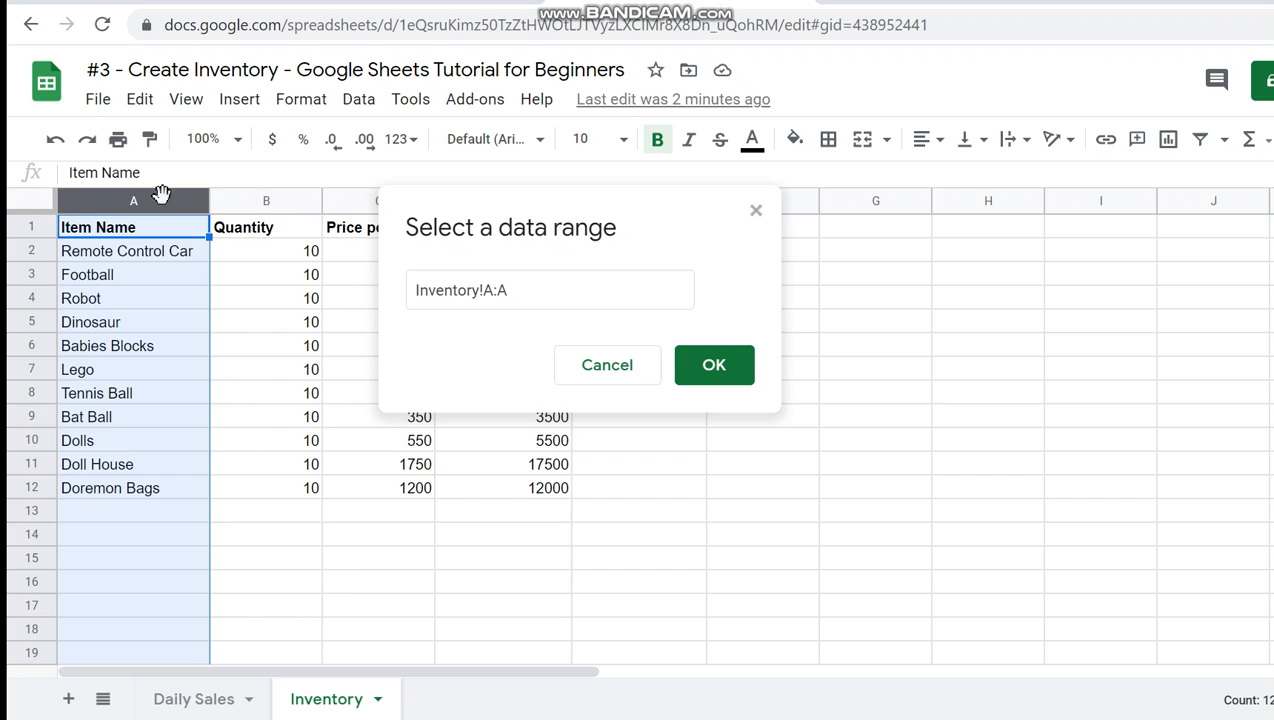
pyautogui.click(493, 292)
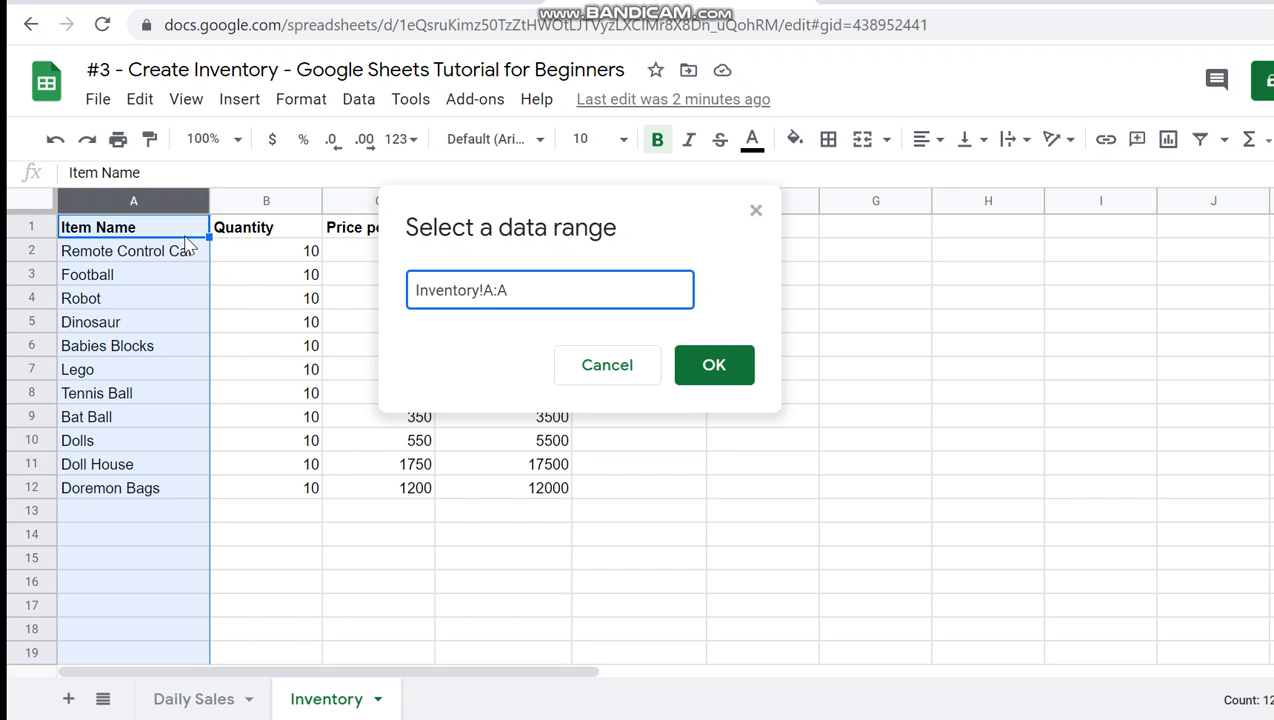
pyautogui.press('Left')
pyautogui.press('Left')
pyautogui.write('2')
pyautogui.click(708, 362)
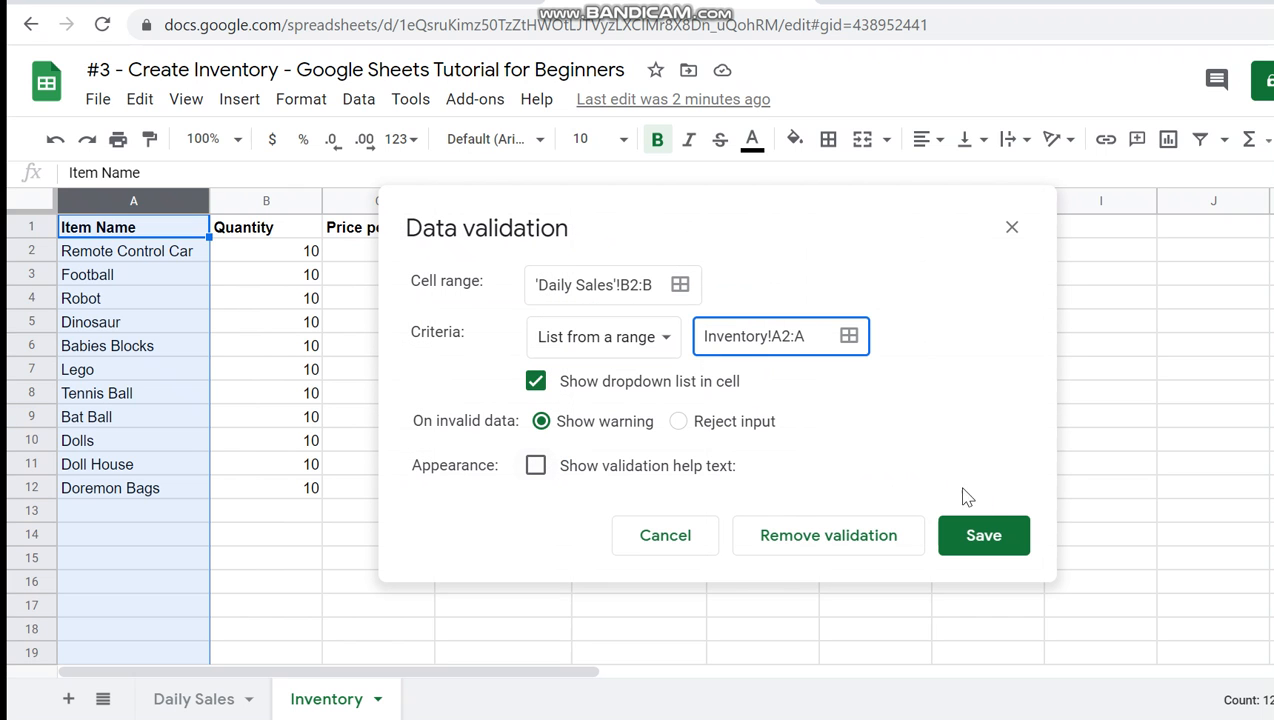
pyautogui.click(991, 538)
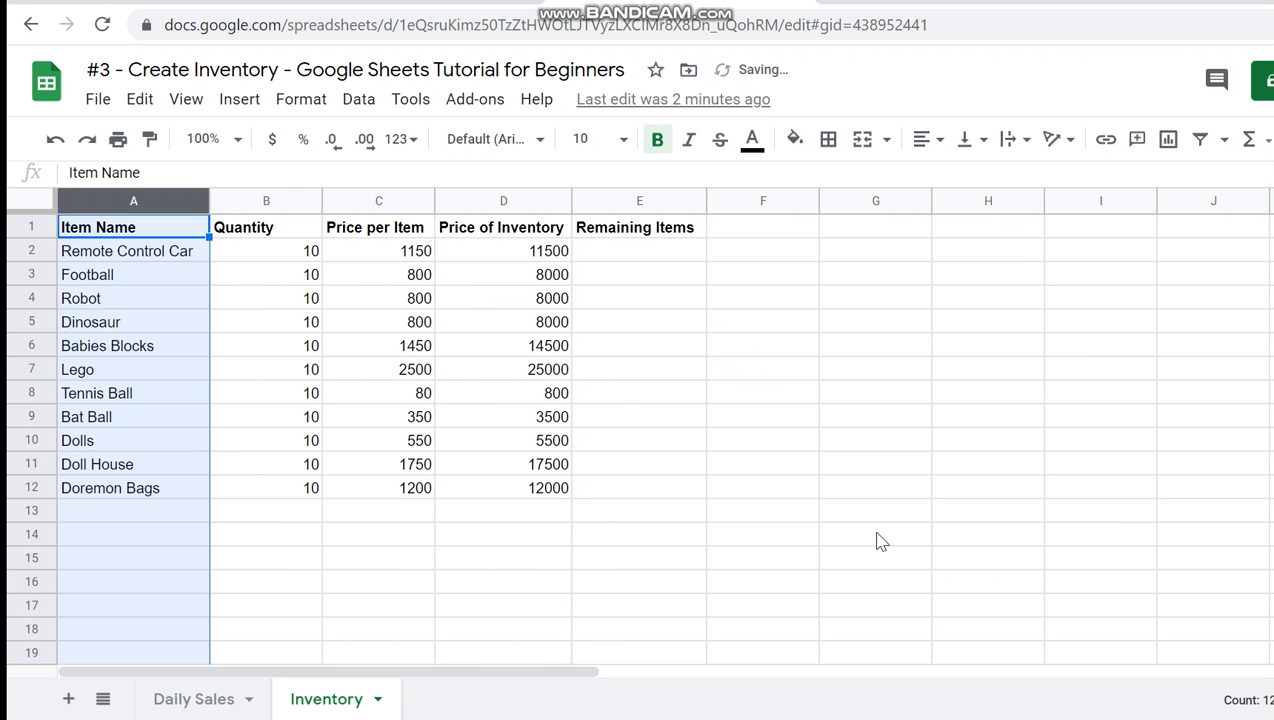
pyautogui.click(227, 705)
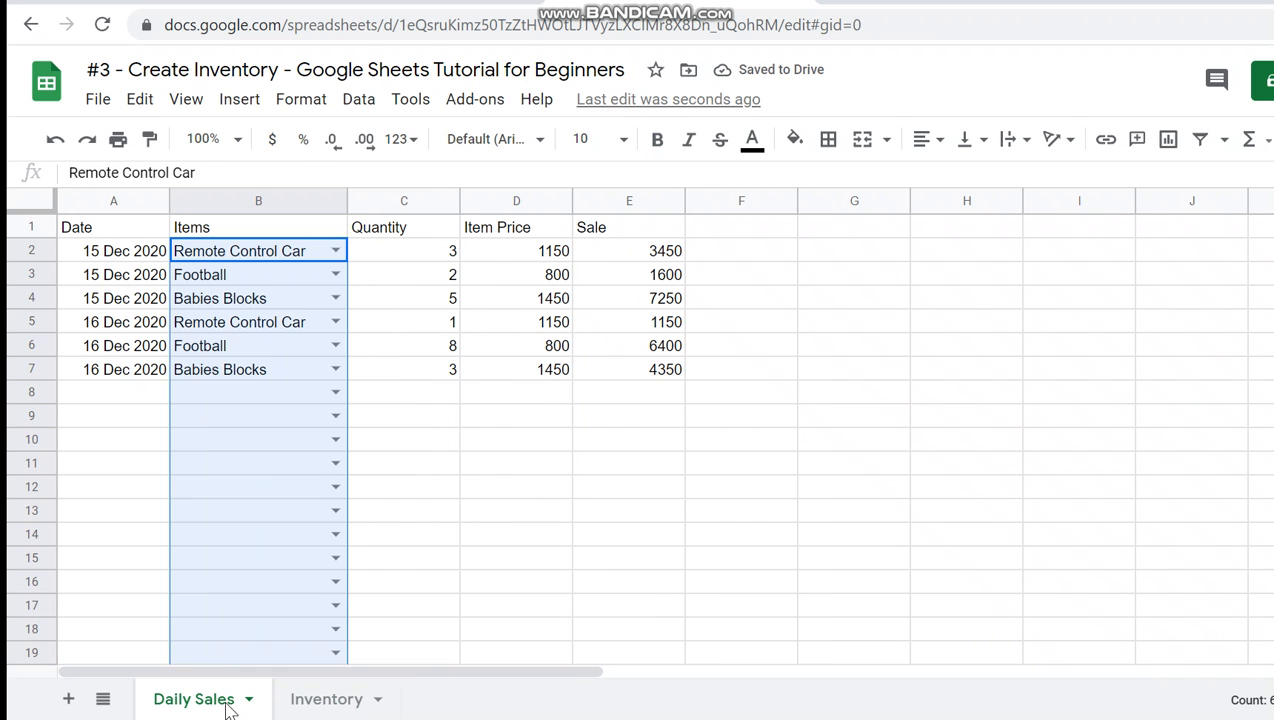
# - Choose Robot from the item dropdown in cell B8
pyautogui.click(275, 490)
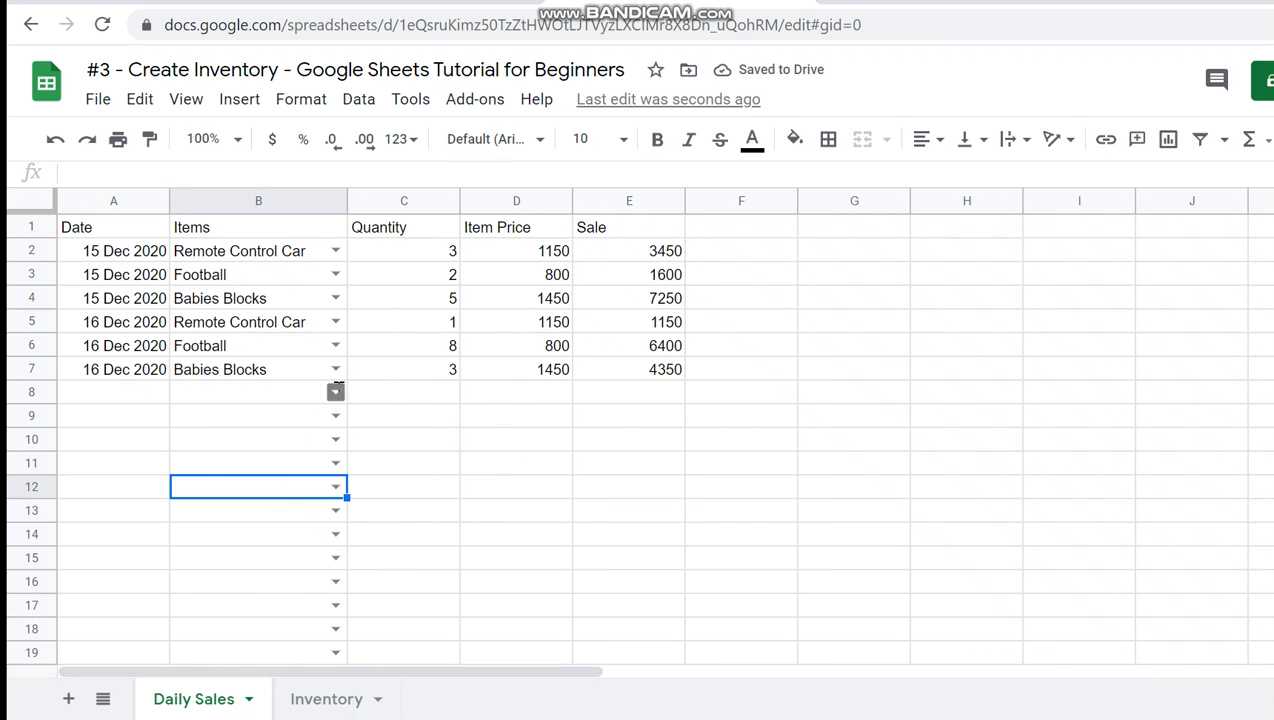
pyautogui.click(335, 392)
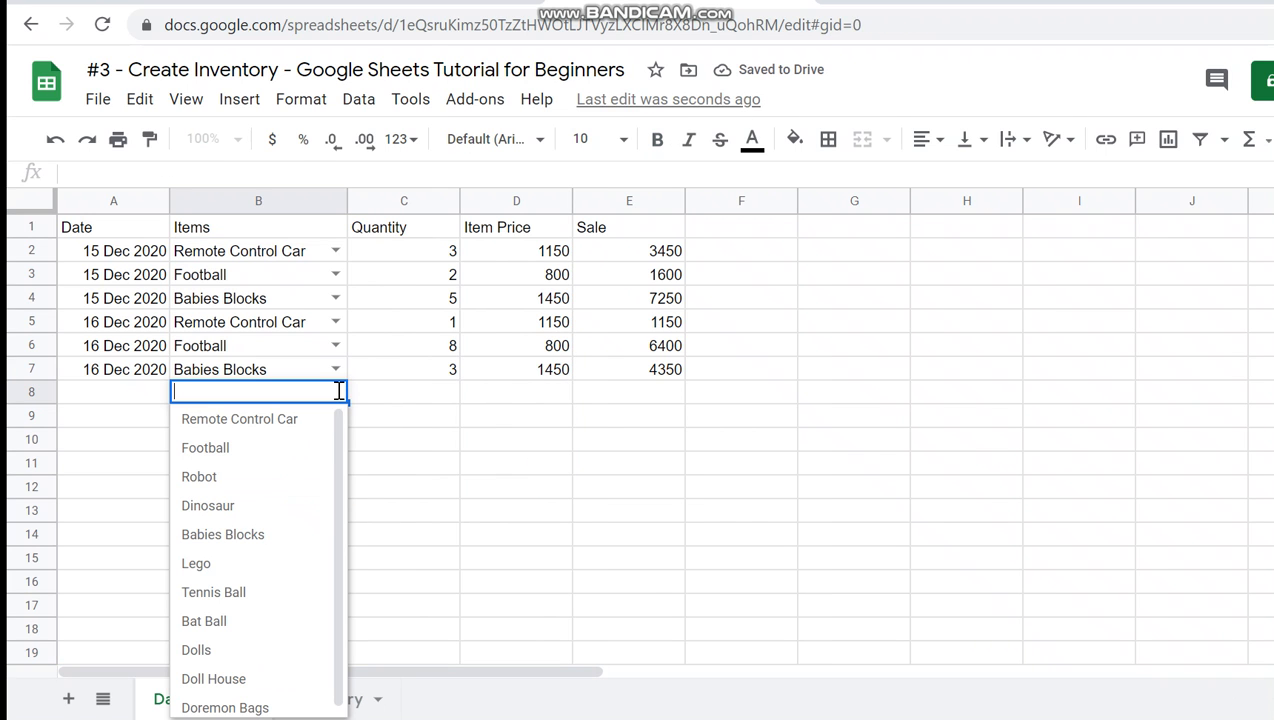
pyautogui.click(296, 484)
pyautogui.press('Left')
pyautogui.press('Right')
pyautogui.press('Down')
pyautogui.press('Up')
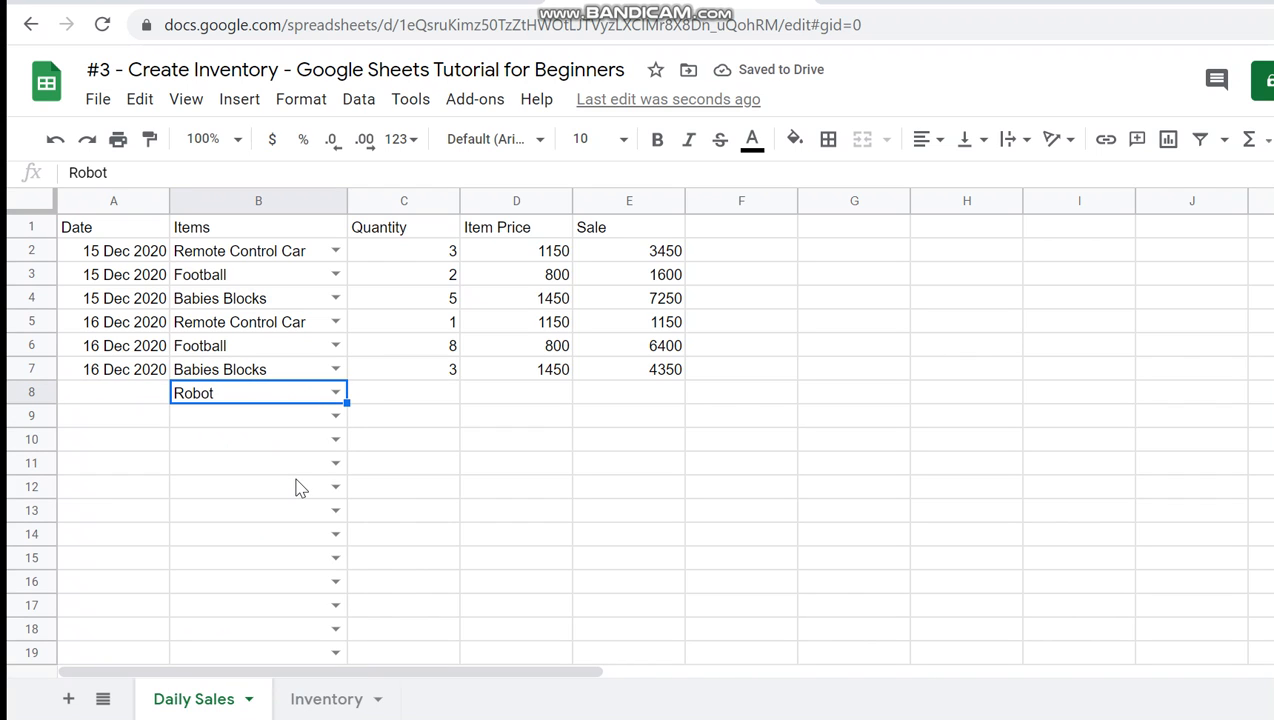
pyautogui.press('Left')
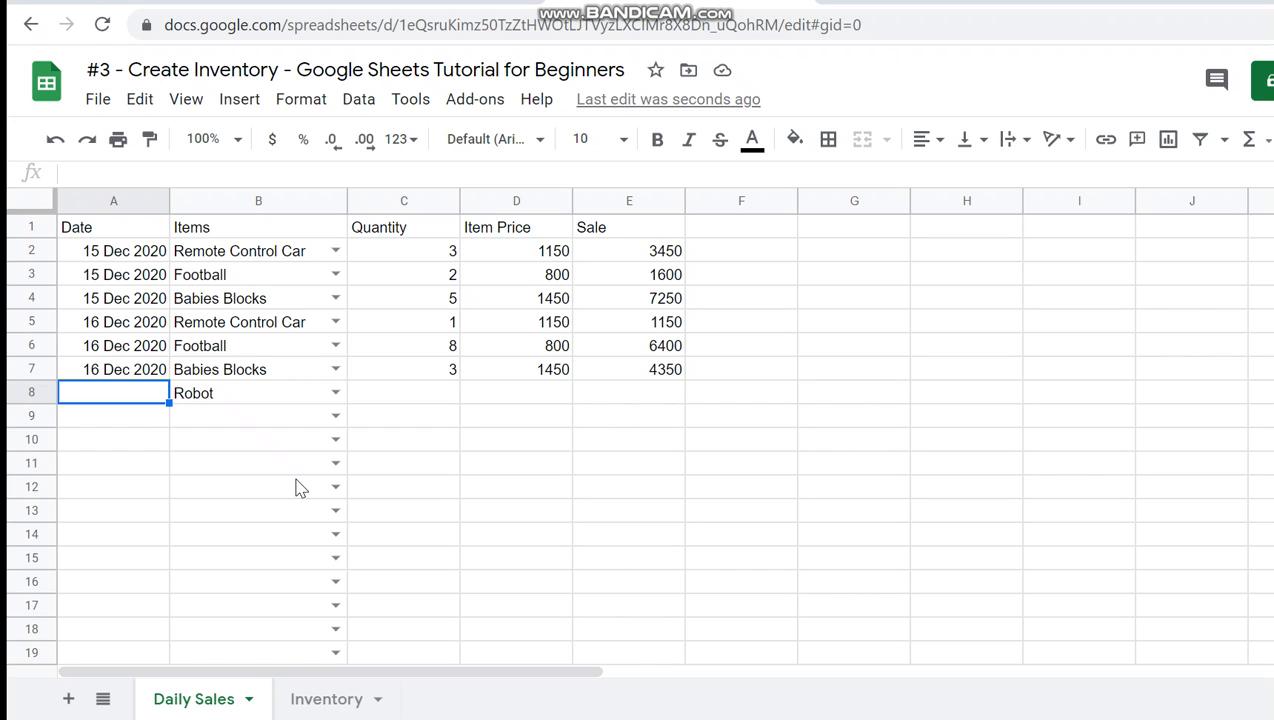
# - Look over the item names on the Inventory sheet that feed the dropdown, and return to Daily Sales
pyautogui.click(327, 700)
pyautogui.click(159, 273)
pyautogui.moveTo(155, 251); pyautogui.dragTo(160, 393)
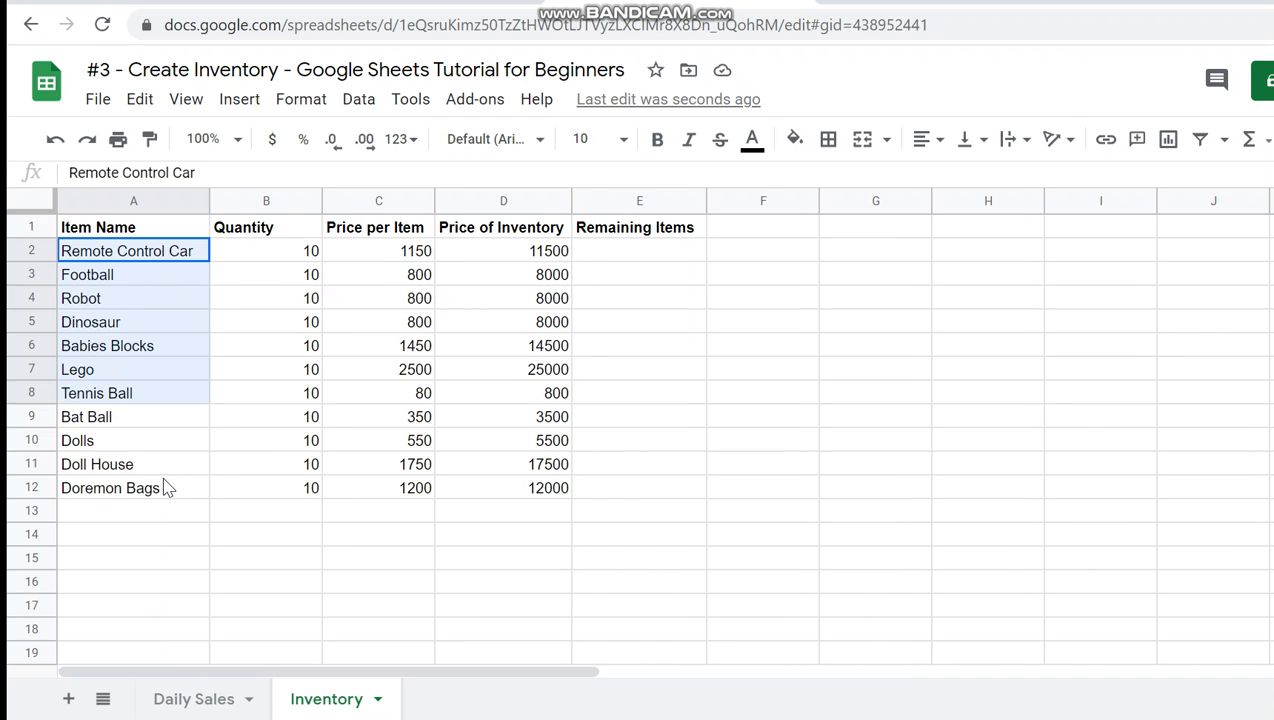
pyautogui.moveTo(166, 488); pyautogui.dragTo(171, 515)
pyautogui.click(213, 691)
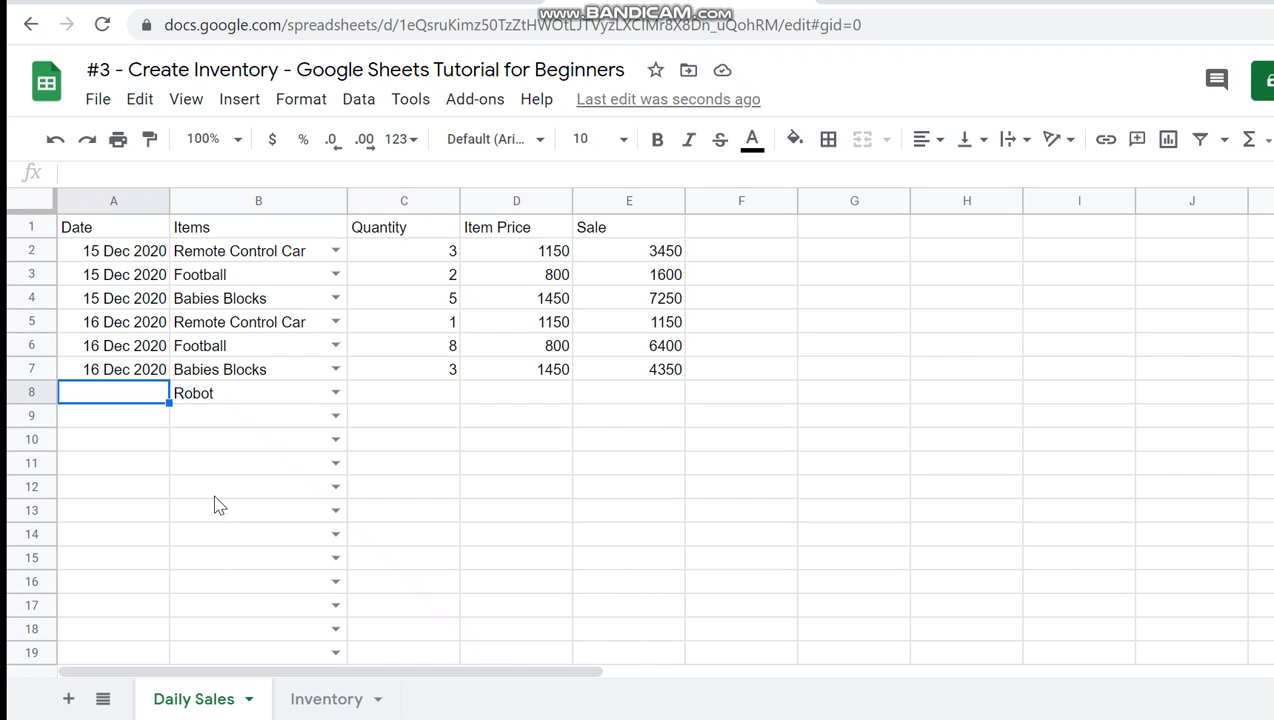
# - Choose Robot, Lego, Lego, Babies Blocks and Doll House from the dropdowns in B9 to B13
pyautogui.click(333, 416)
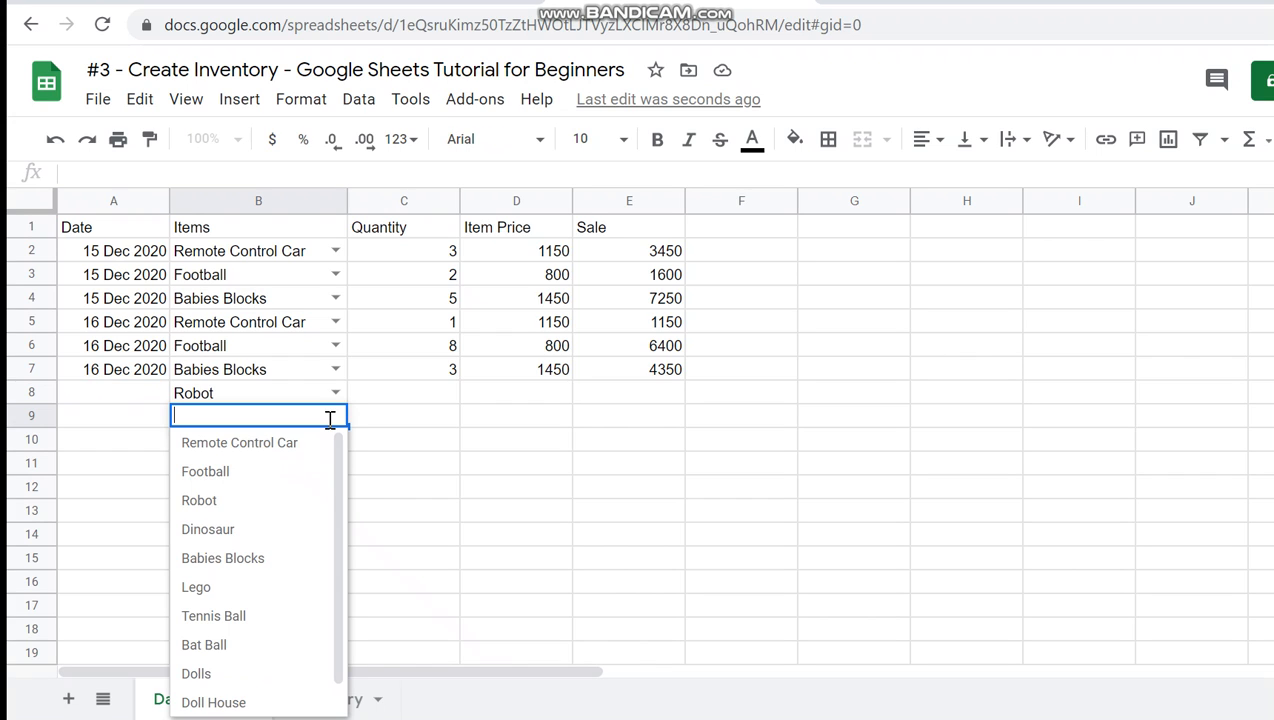
pyautogui.click(285, 509)
pyautogui.click(335, 441)
pyautogui.click(279, 607)
pyautogui.click(335, 463)
pyautogui.click(273, 631)
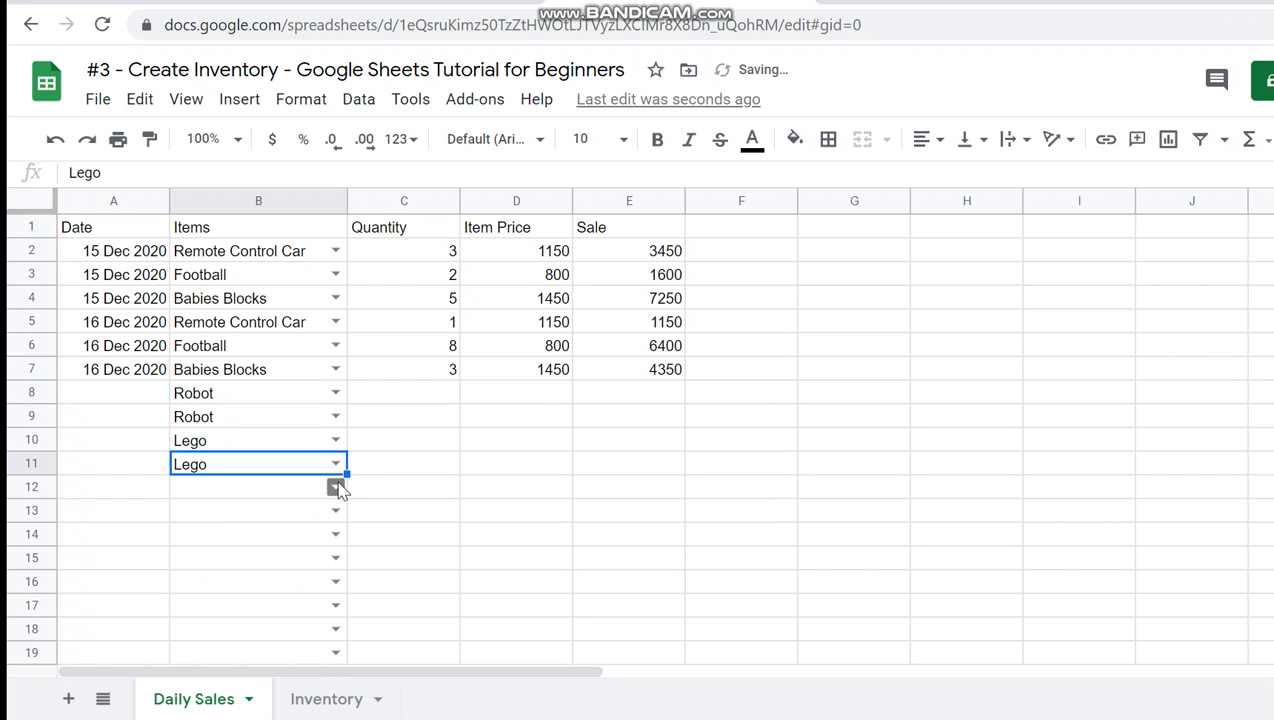
pyautogui.click(335, 487)
pyautogui.click(265, 630)
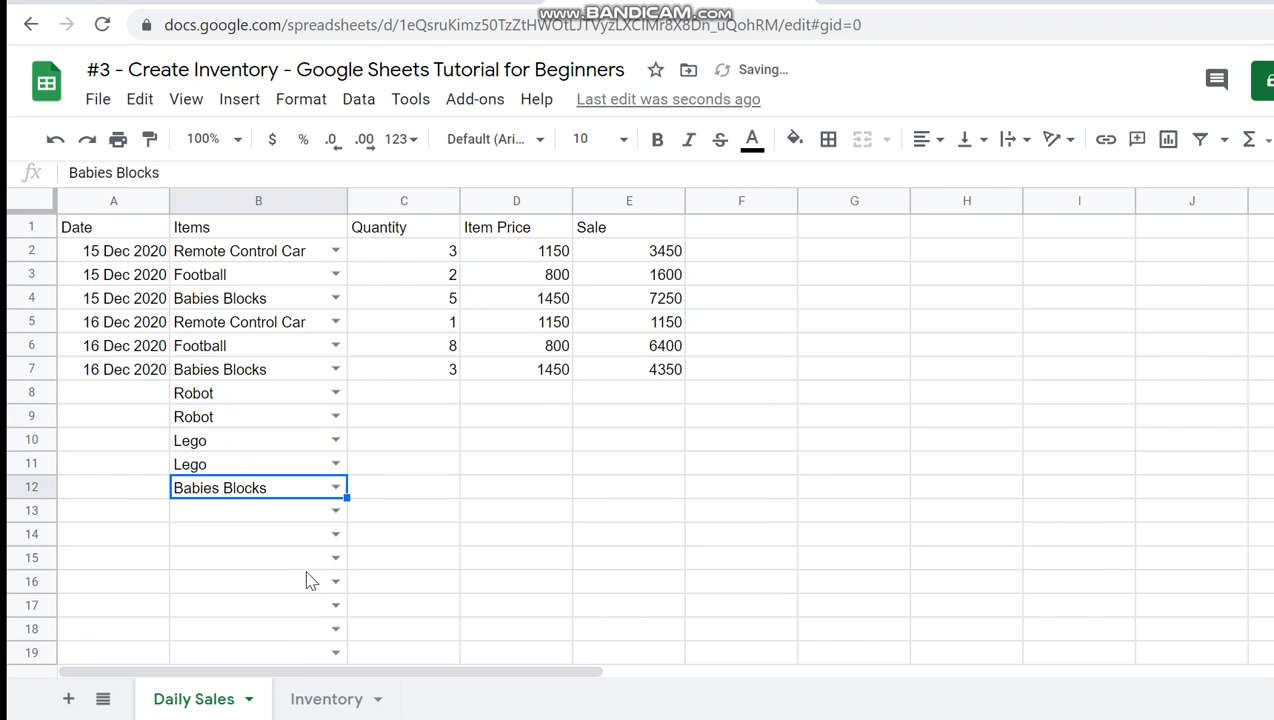
pyautogui.click(335, 510)
pyautogui.scroll(-3, 336, 569)
pyautogui.click(295, 672)
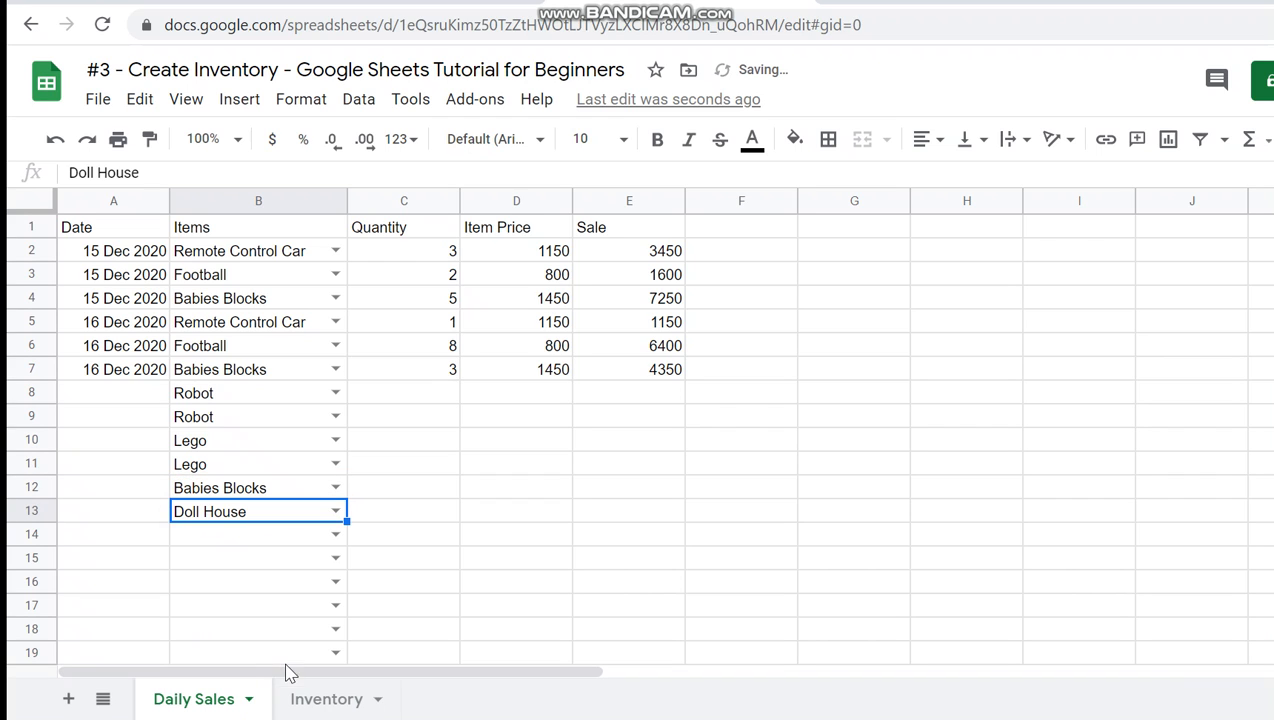
# - Clear the trial item selections from cells B8 to B13
pyautogui.click(248, 566)
pyautogui.press('Up')
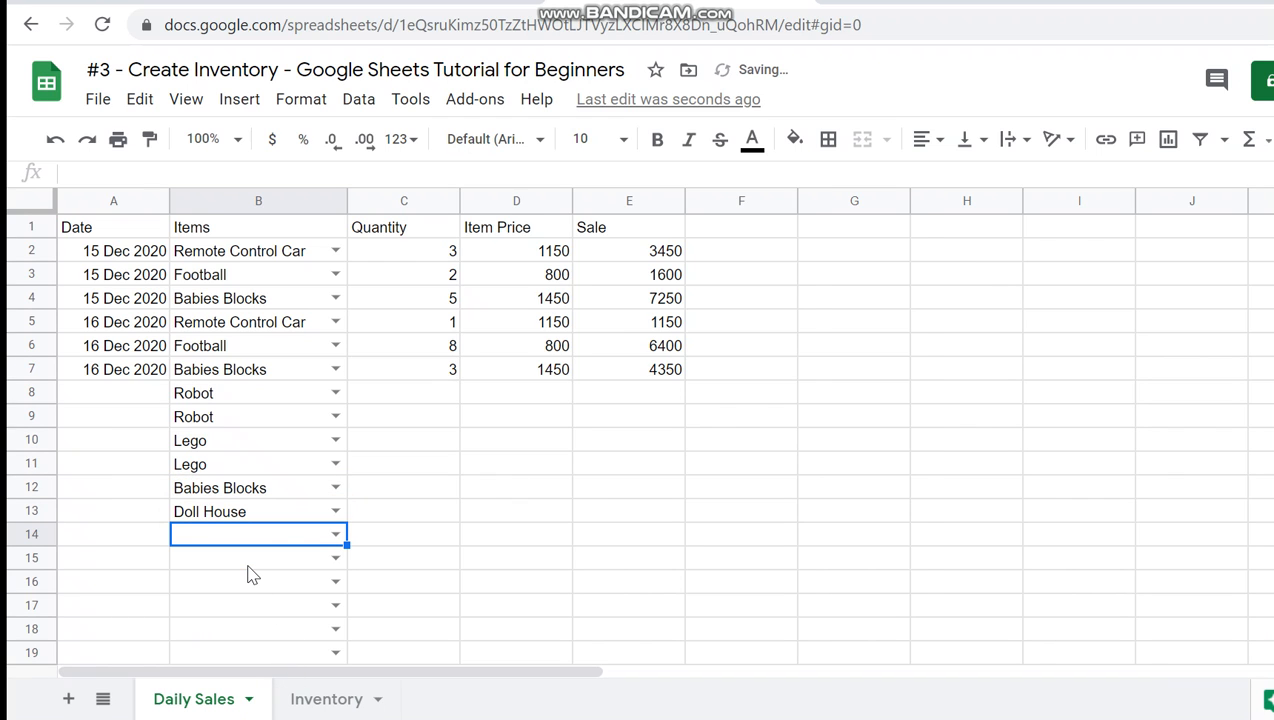
pyautogui.press('Up')
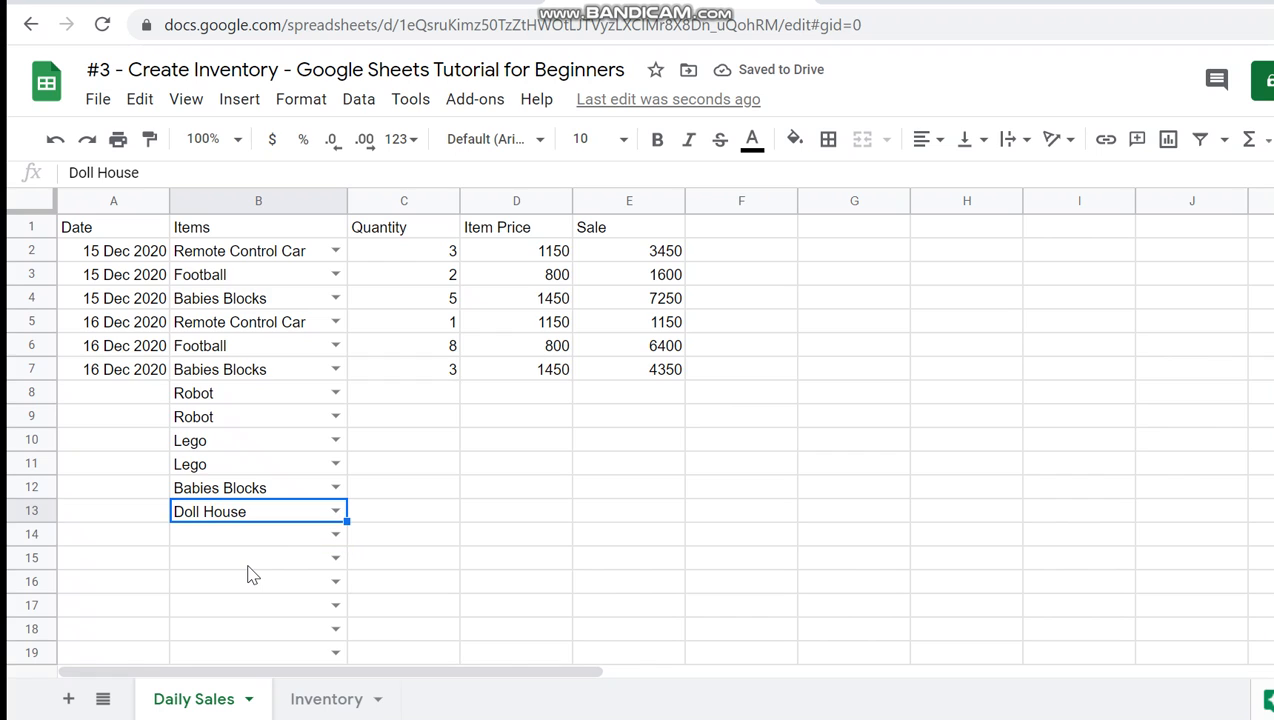
pyautogui.hotkey('shift', 'Up')
pyautogui.hotkey('shift', 'Up')
pyautogui.hotkey('shift', 'Up')
pyautogui.hotkey('shift', 'Up')
pyautogui.hotkey('shift', 'Up')
pyautogui.press('Delete')
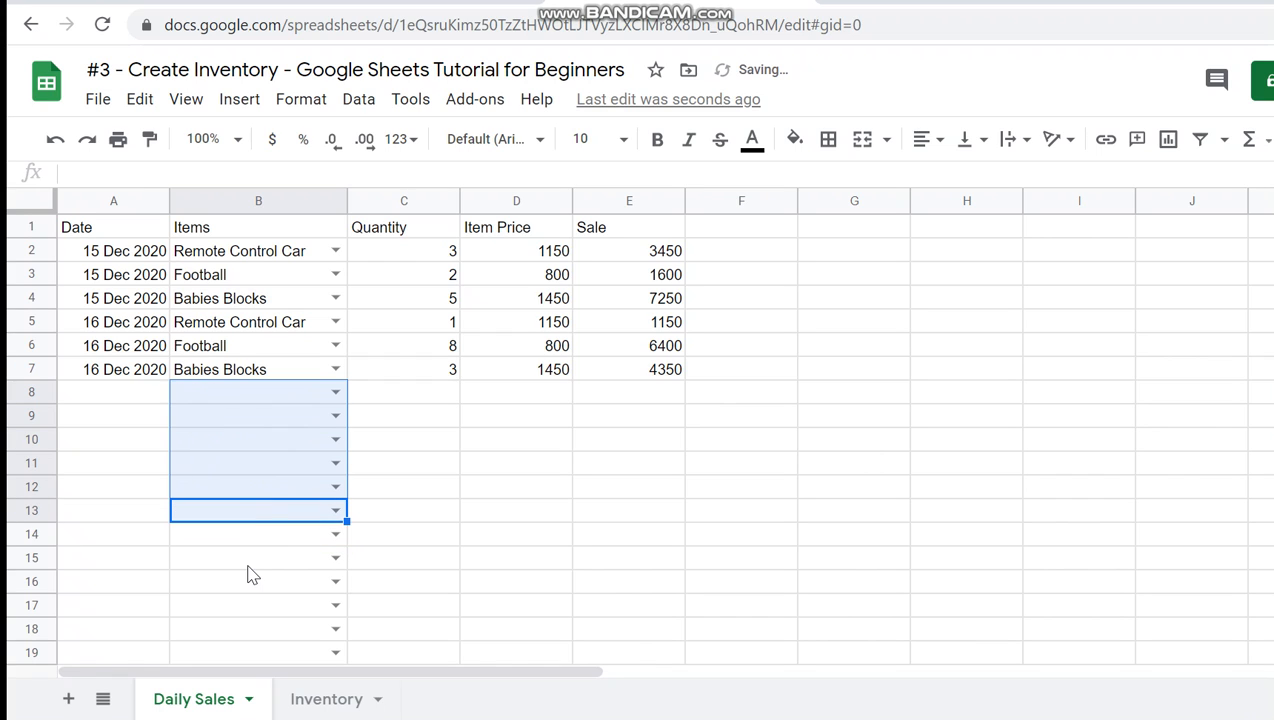
# - Enter the date 17 Dec 2020 in cell A8
pyautogui.press('Left')
pyautogui.press('Up')
pyautogui.press('Up')
pyautogui.press('Up')
pyautogui.press('Up')
pyautogui.press('Up')
pyautogui.press('Up')
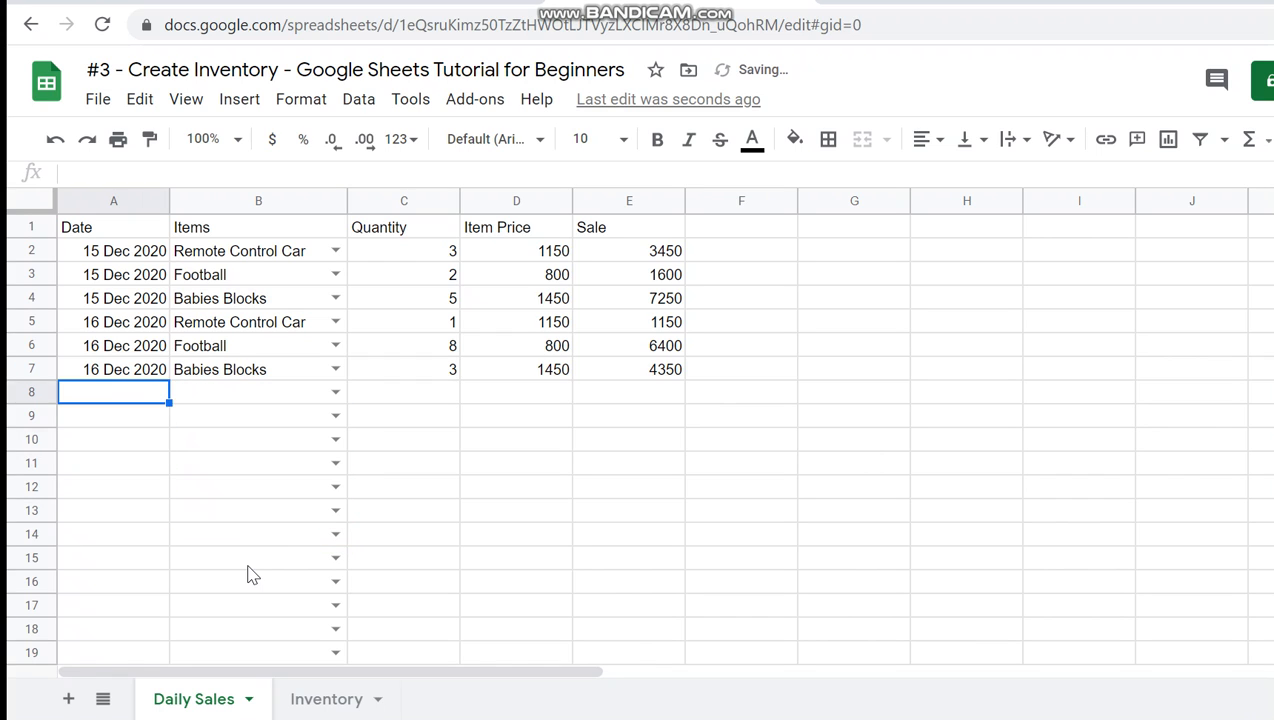
pyautogui.press('Down')
pyautogui.write('17 Dec 2020')
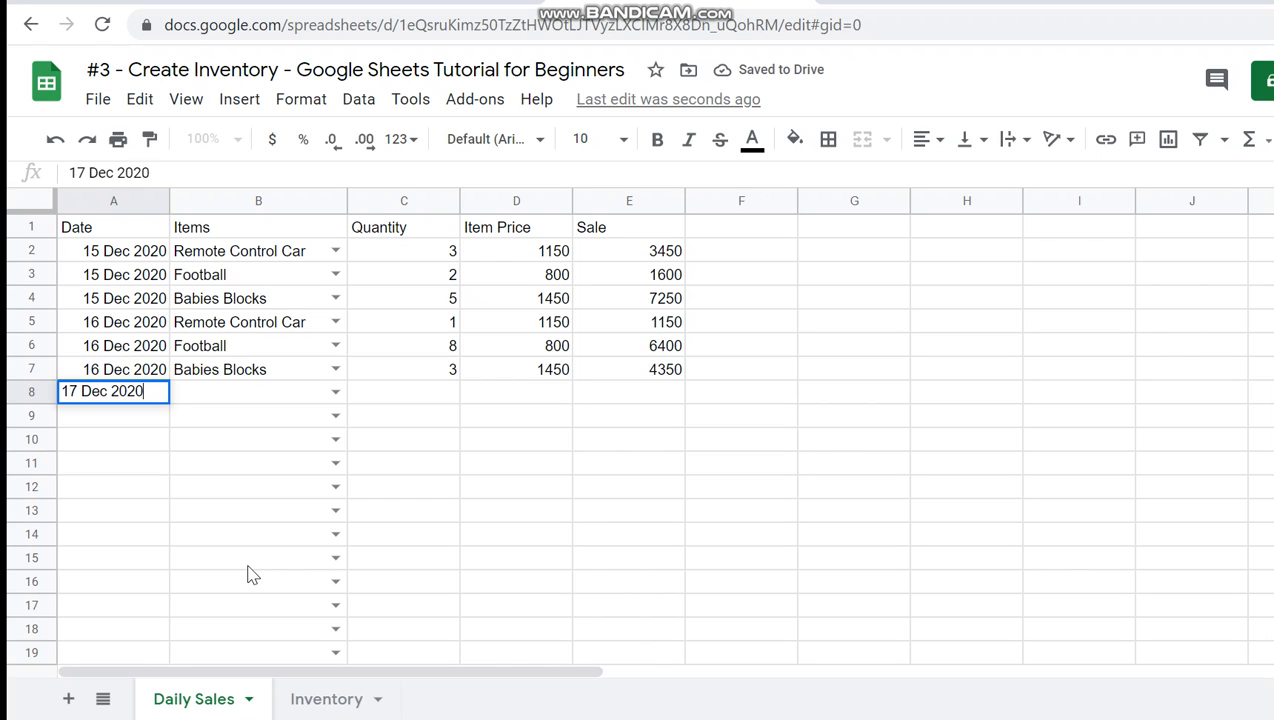
pyautogui.press('Return')
# - Pick Doll House as the item in B8 and enter a quantity of 1 in C8
pyautogui.press('Up')
pyautogui.press('Right')
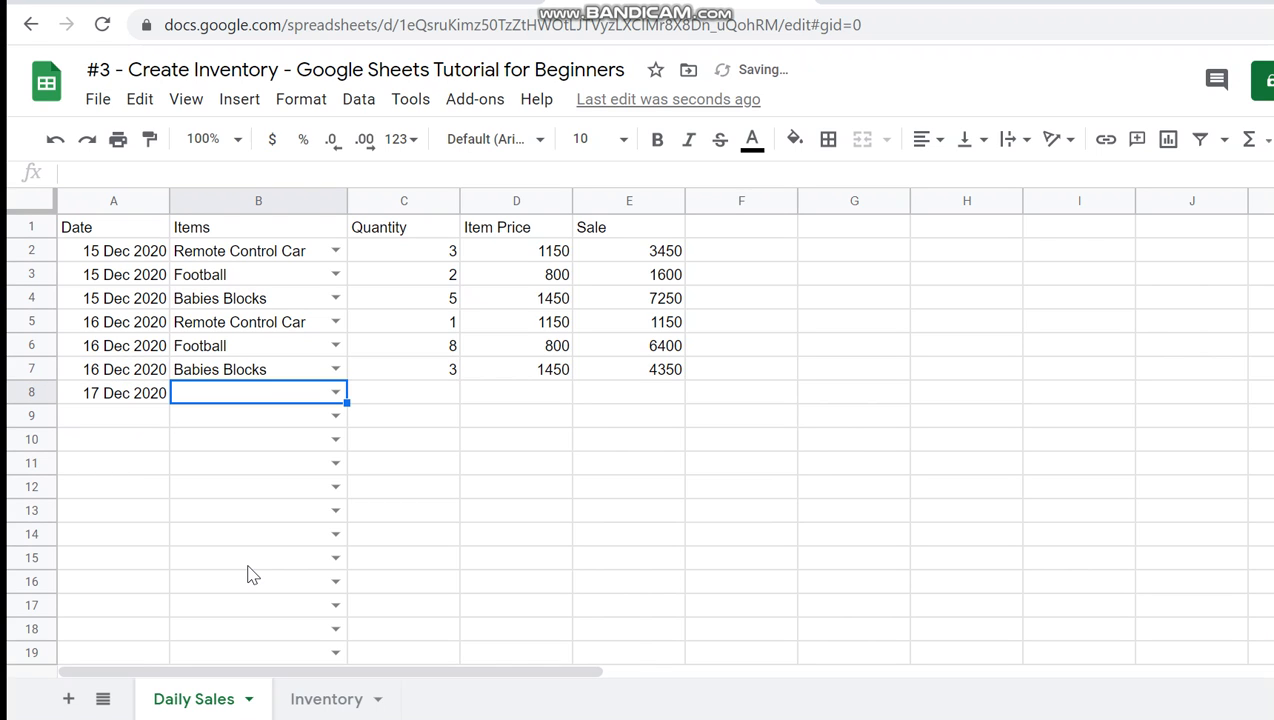
pyautogui.write('Doll')
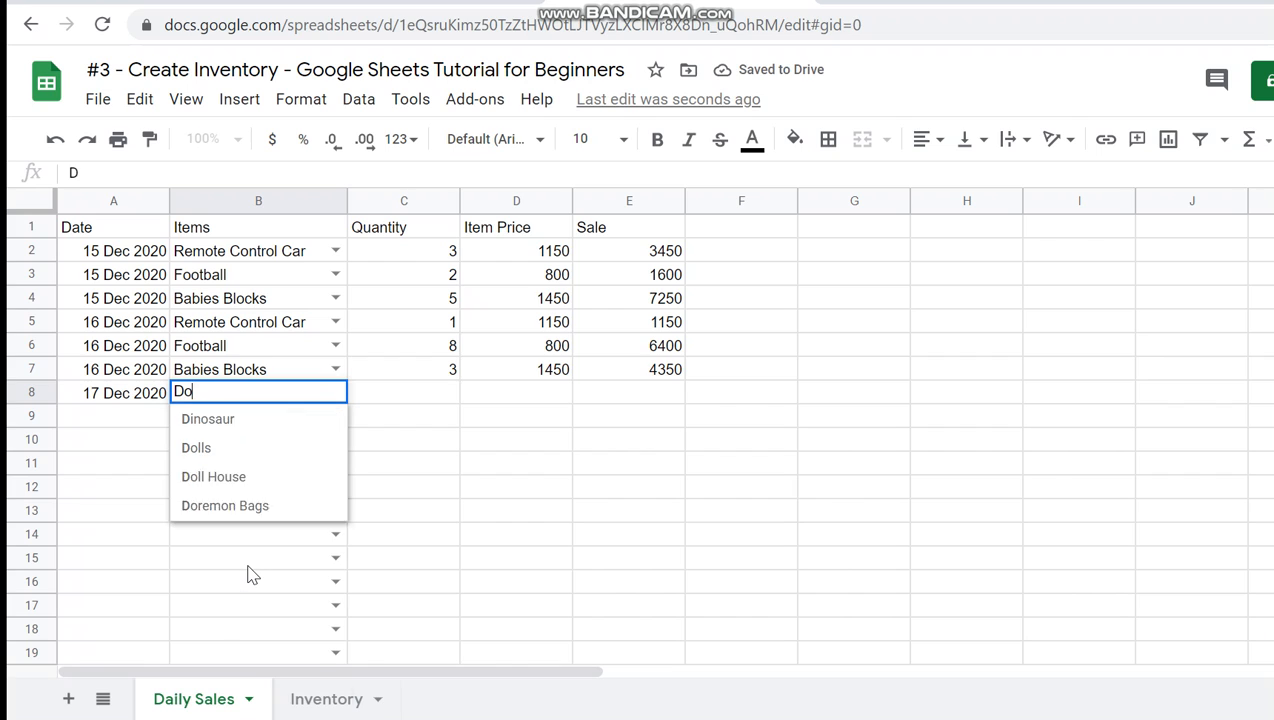
pyautogui.press('Down')
pyautogui.press('Down')
pyautogui.press('Return')
pyautogui.press('Up')
pyautogui.press('Right')
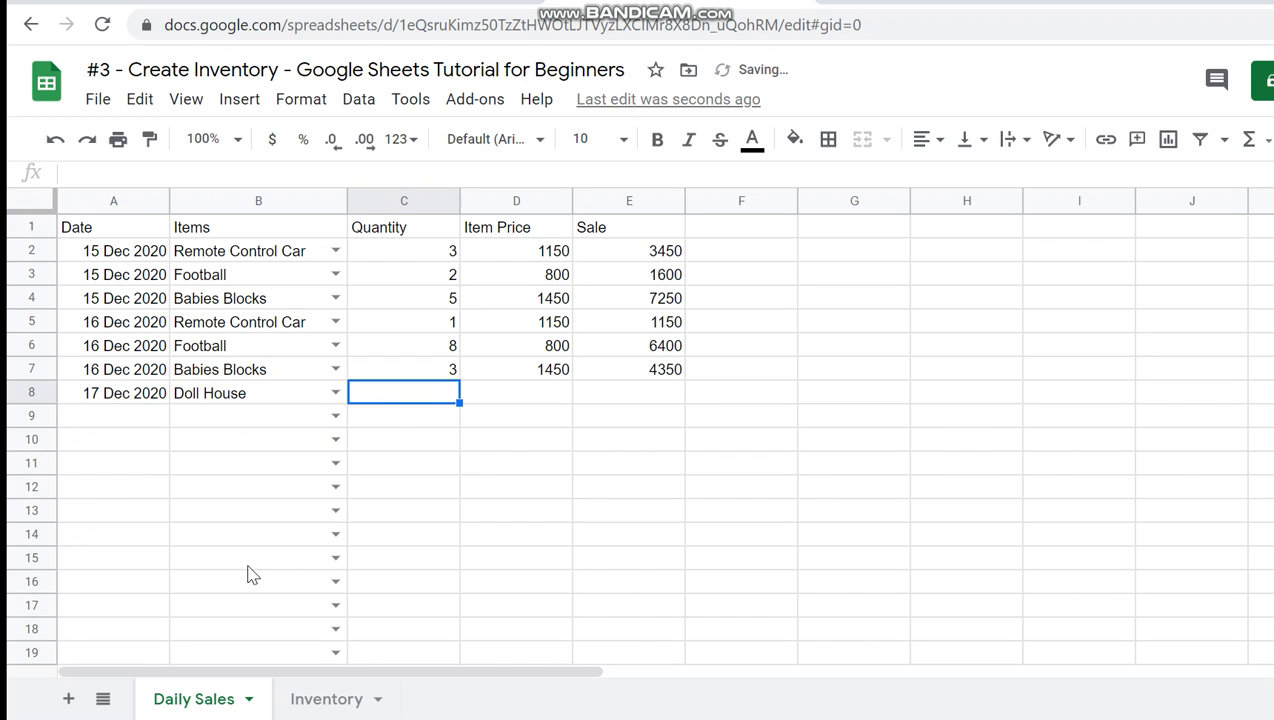
pyautogui.write('1')
pyautogui.press('Tab')
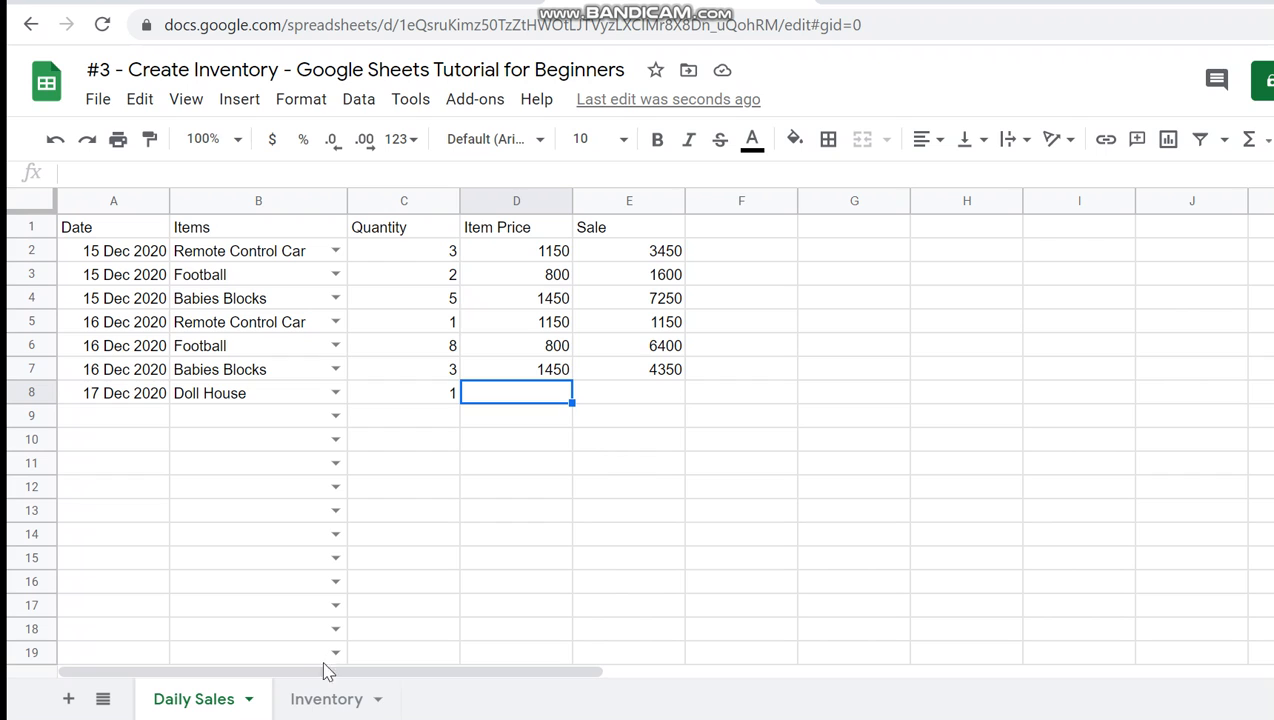
# - Look up the Doll House price per item on the Inventory sheet and enter 1750 as the item price in D8
pyautogui.click(326, 699)
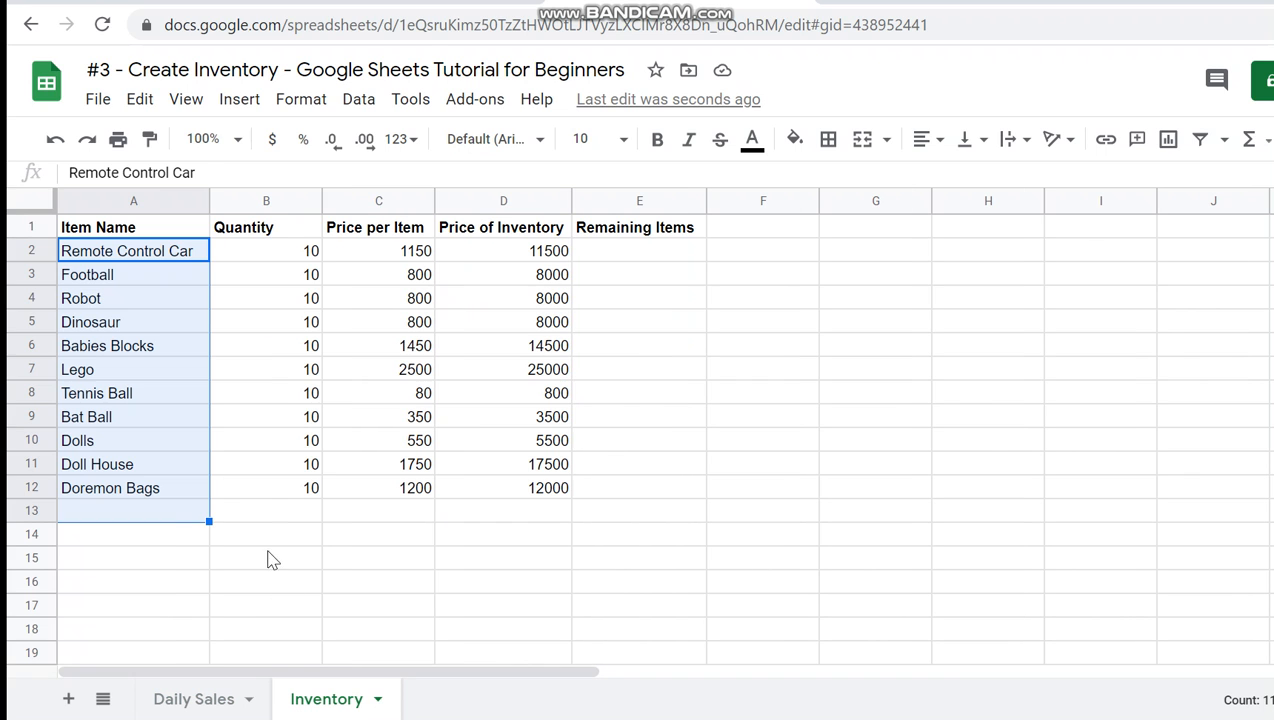
pyautogui.click(178, 490)
pyautogui.click(165, 470)
pyautogui.click(395, 474)
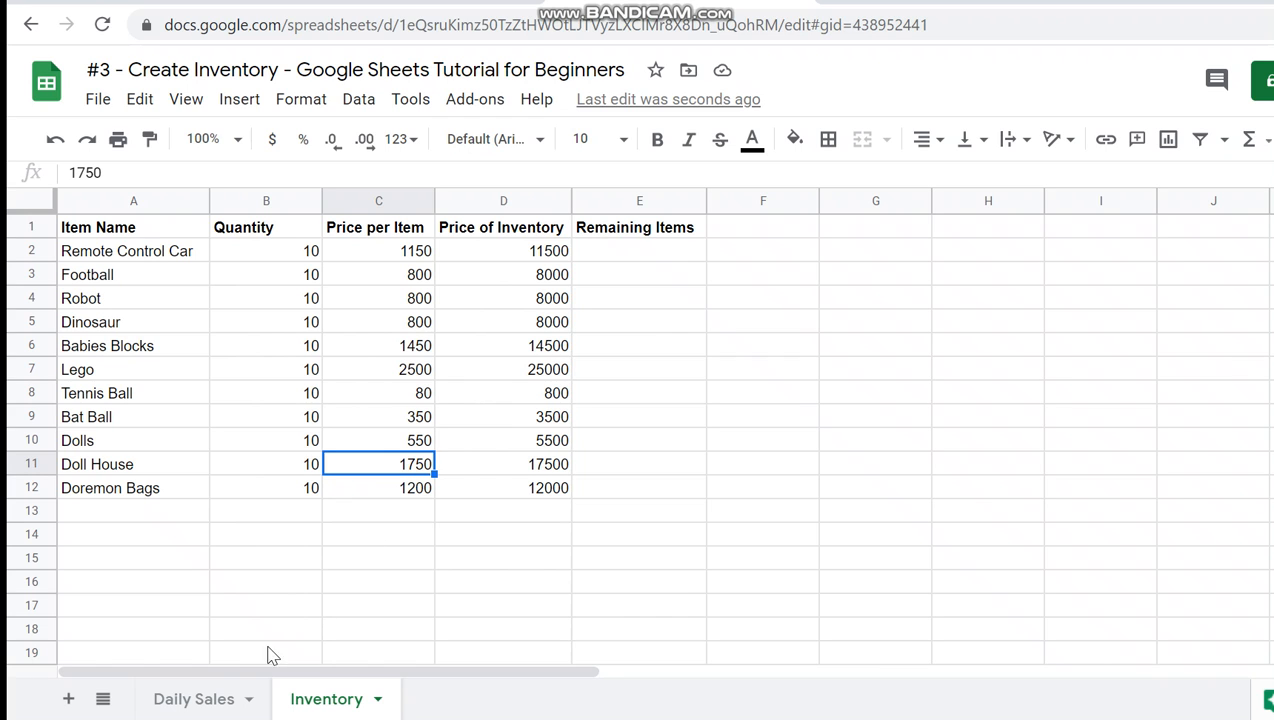
pyautogui.click(205, 698)
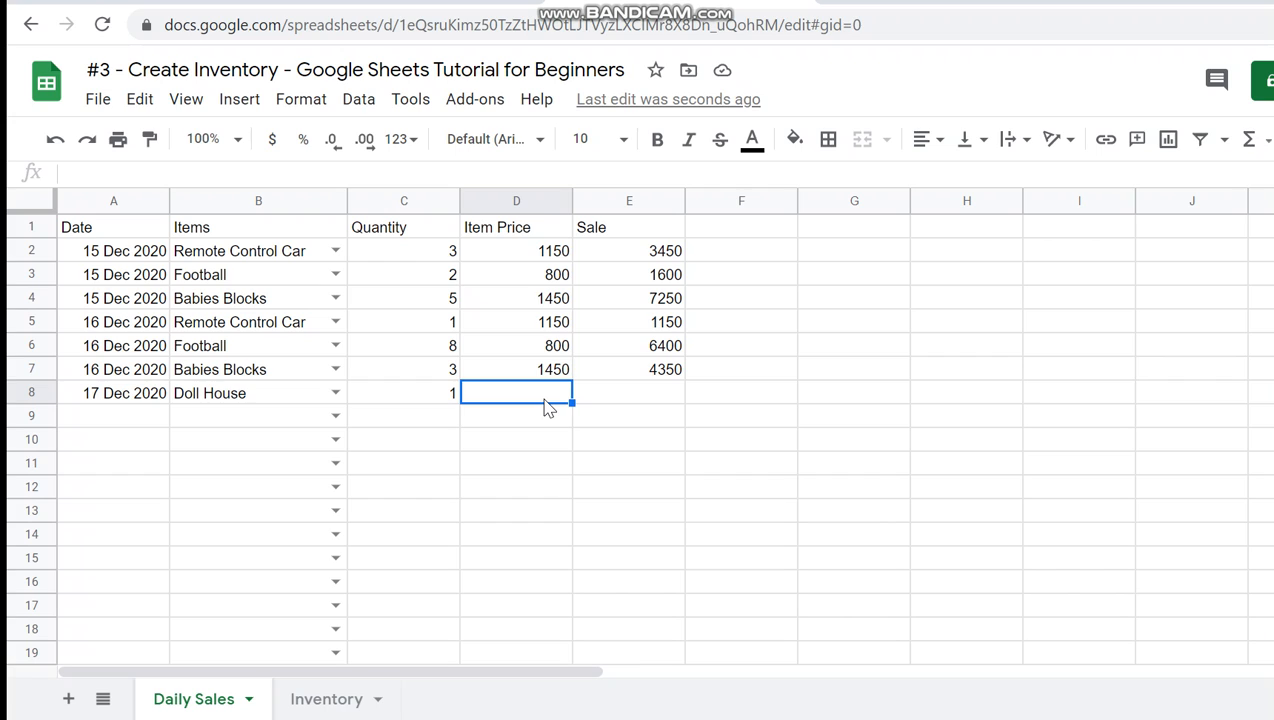
pyautogui.write('1750')
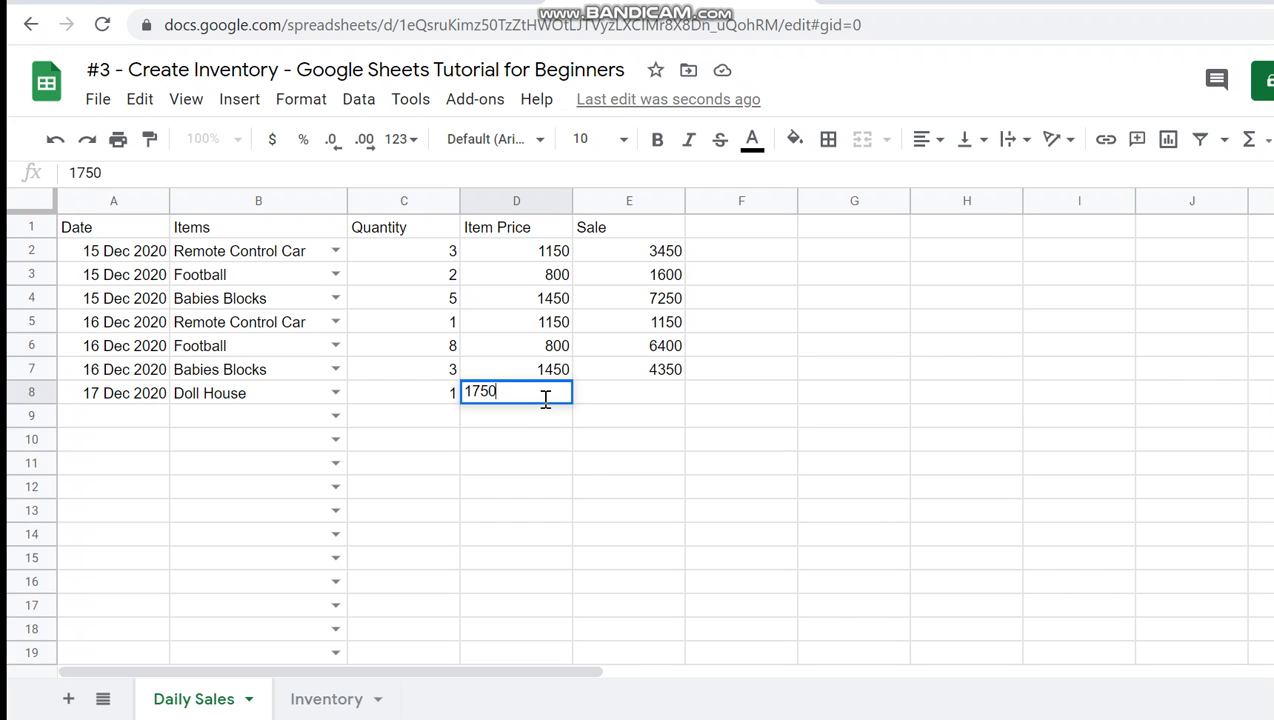
pyautogui.press('Return')
# - Fill the Sale formula from E7 down into E8
pyautogui.click(545, 399)
pyautogui.press('Right')
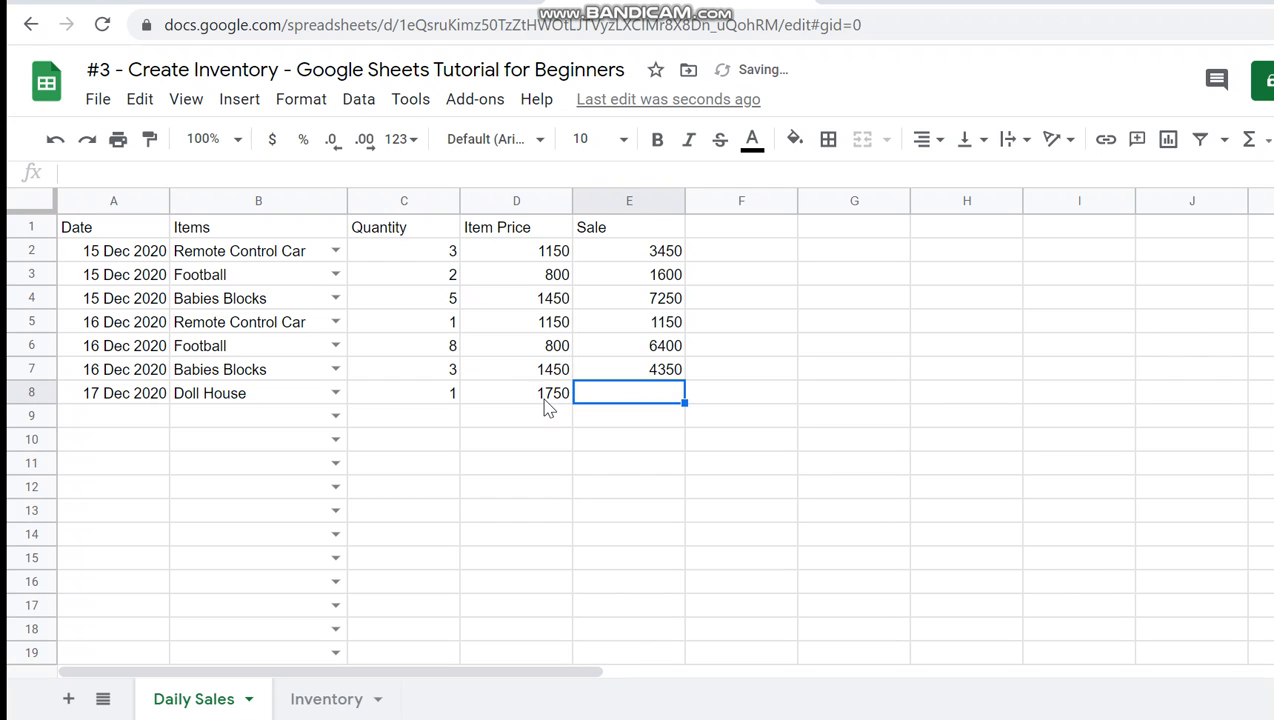
pyautogui.click(642, 373)
pyautogui.moveTo(687, 380); pyautogui.dragTo(657, 404)
pyautogui.click(657, 401)
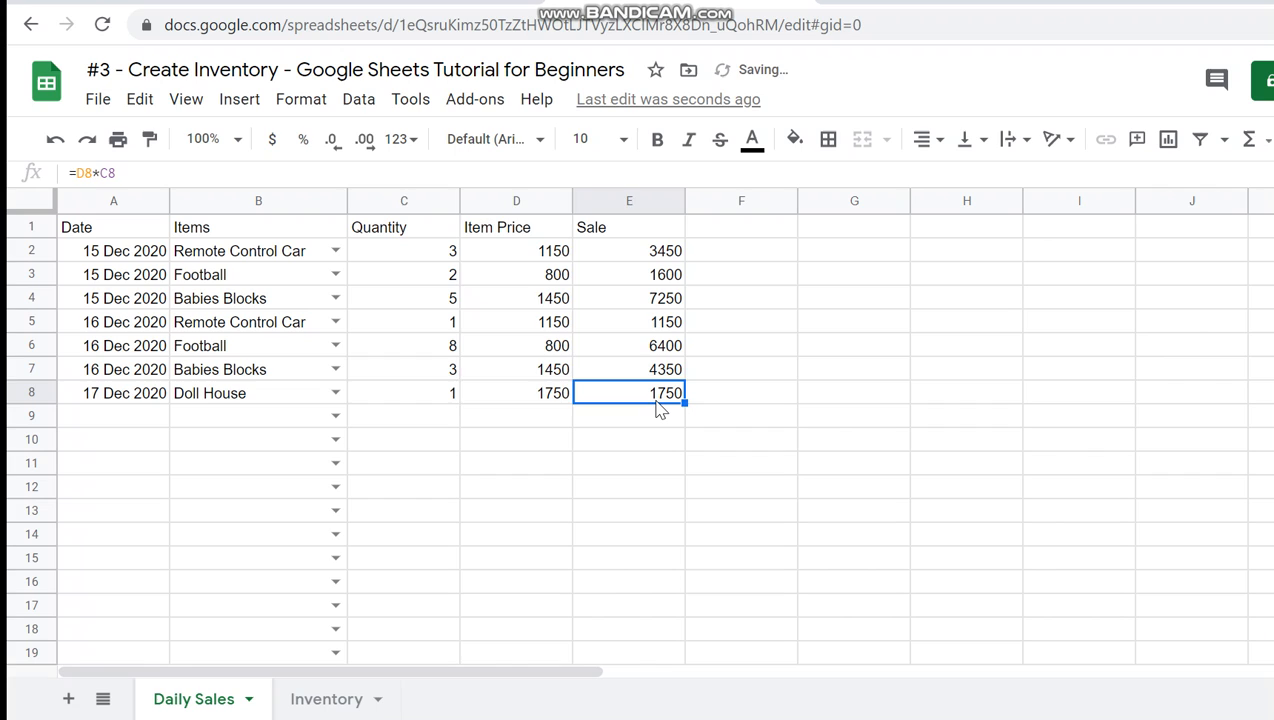
# - Review the Doll House sale entries in row 8 and the cell references in its Sale formula
pyautogui.press('Left')
pyautogui.press('Left')
pyautogui.press('Left')
pyautogui.press('Left')
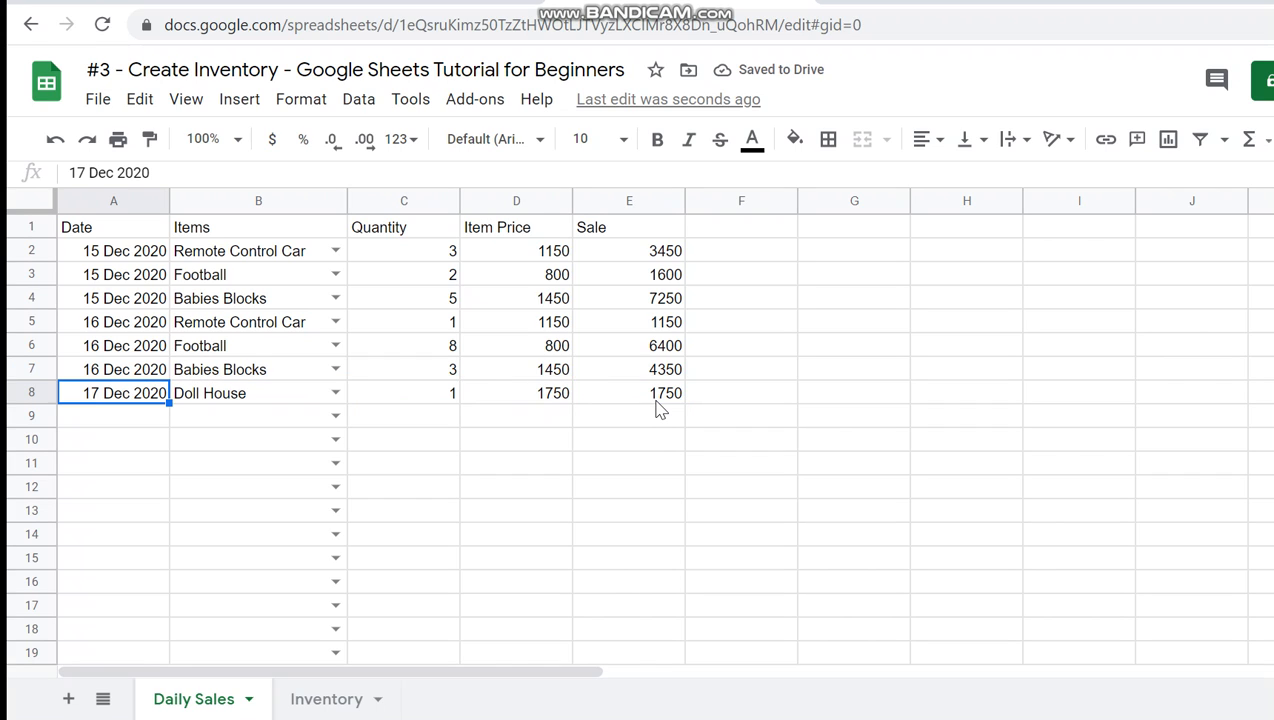
pyautogui.press('Right')
pyautogui.press('Right')
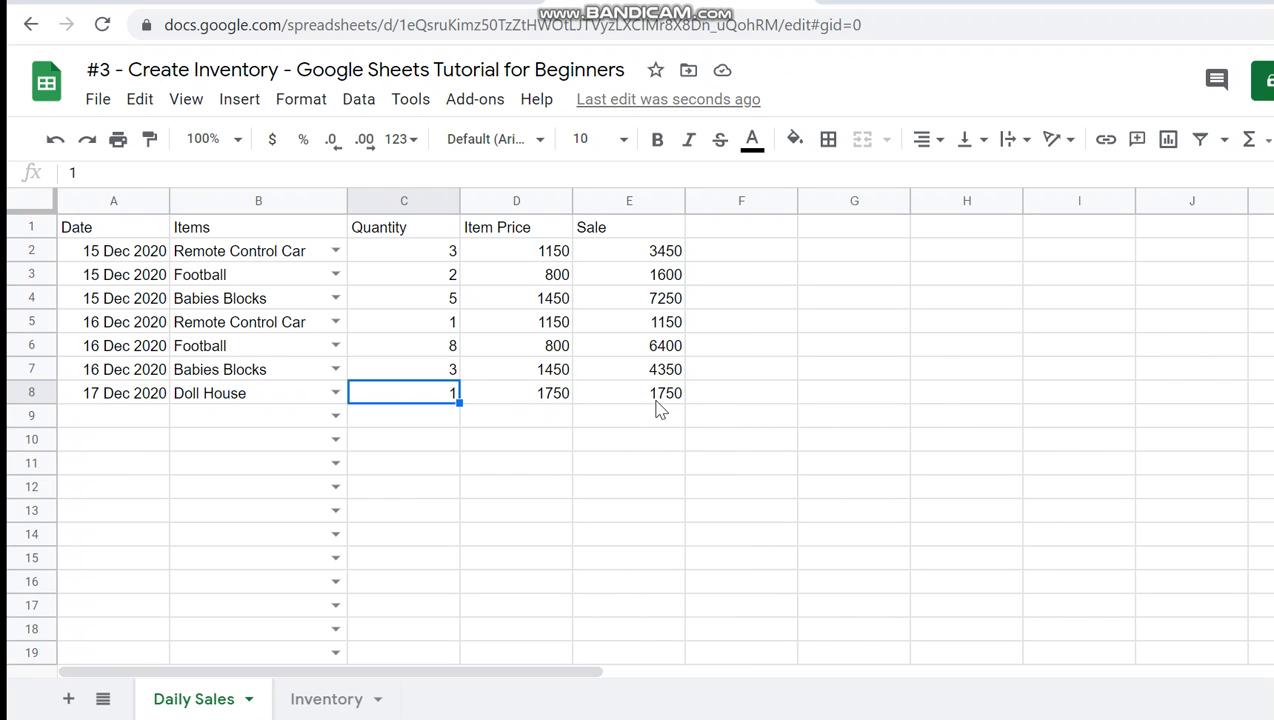
pyautogui.press('Right')
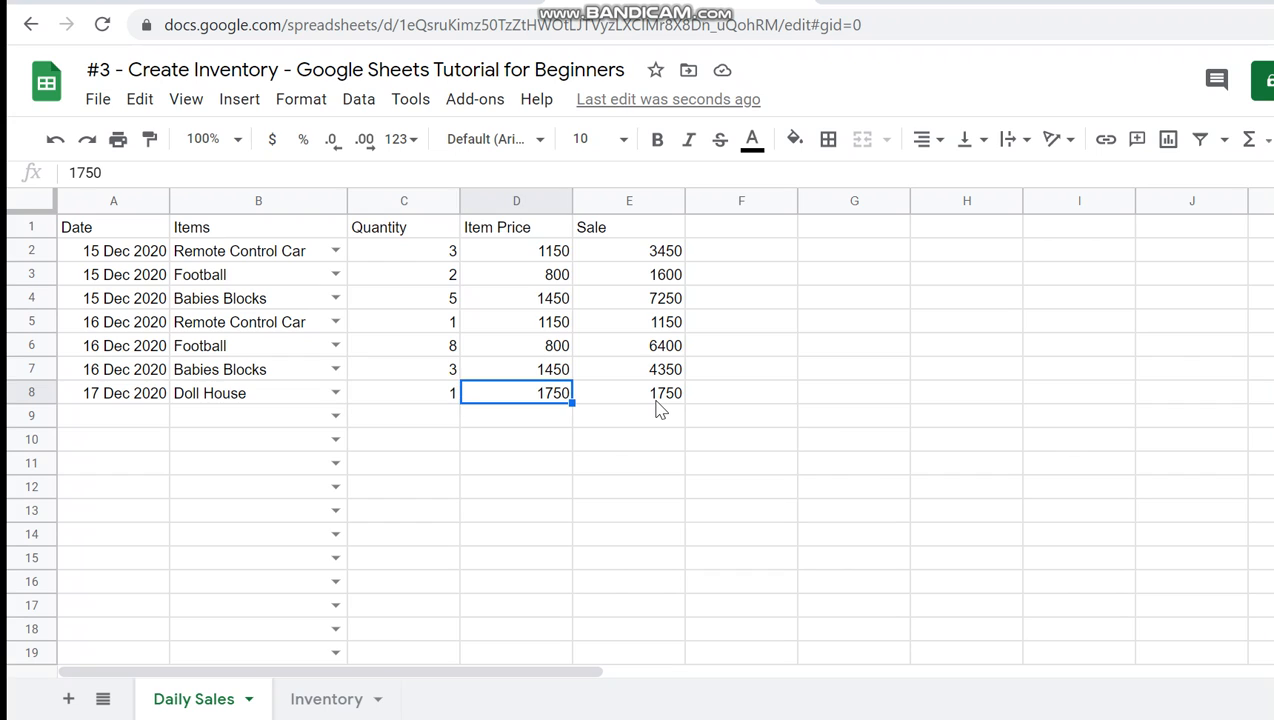
pyautogui.press('Right')
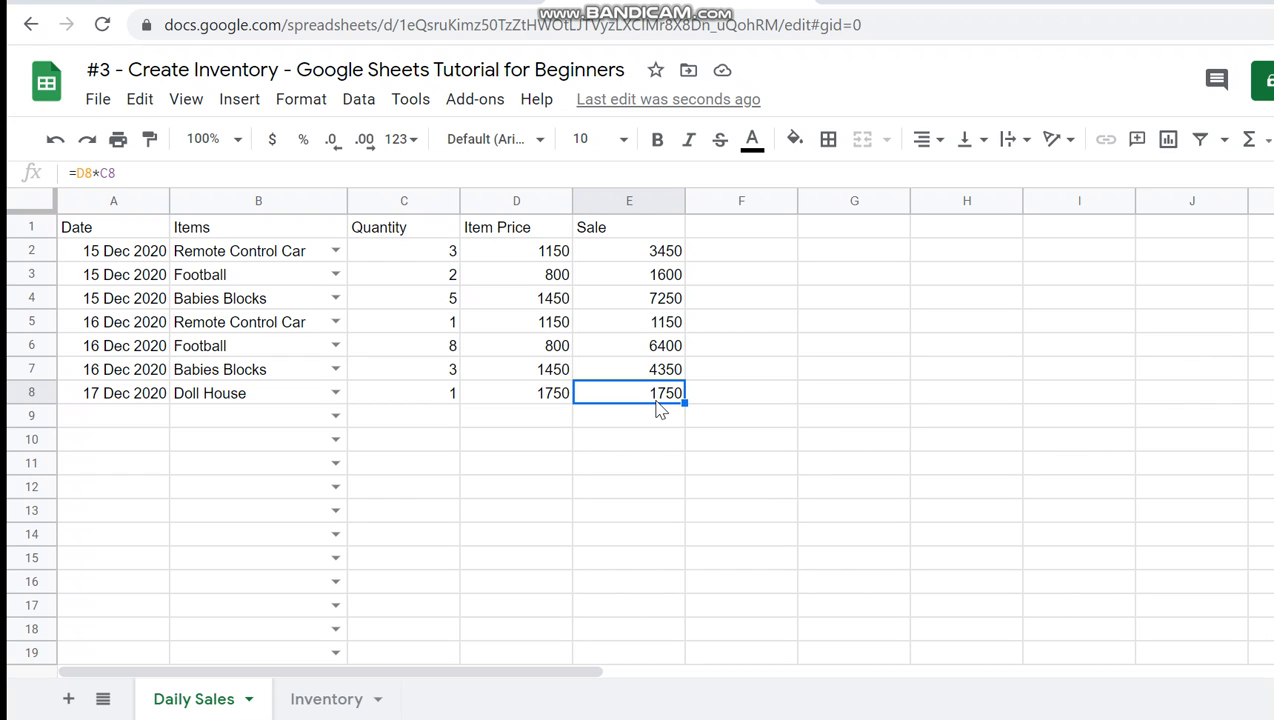
pyautogui.press('Return')
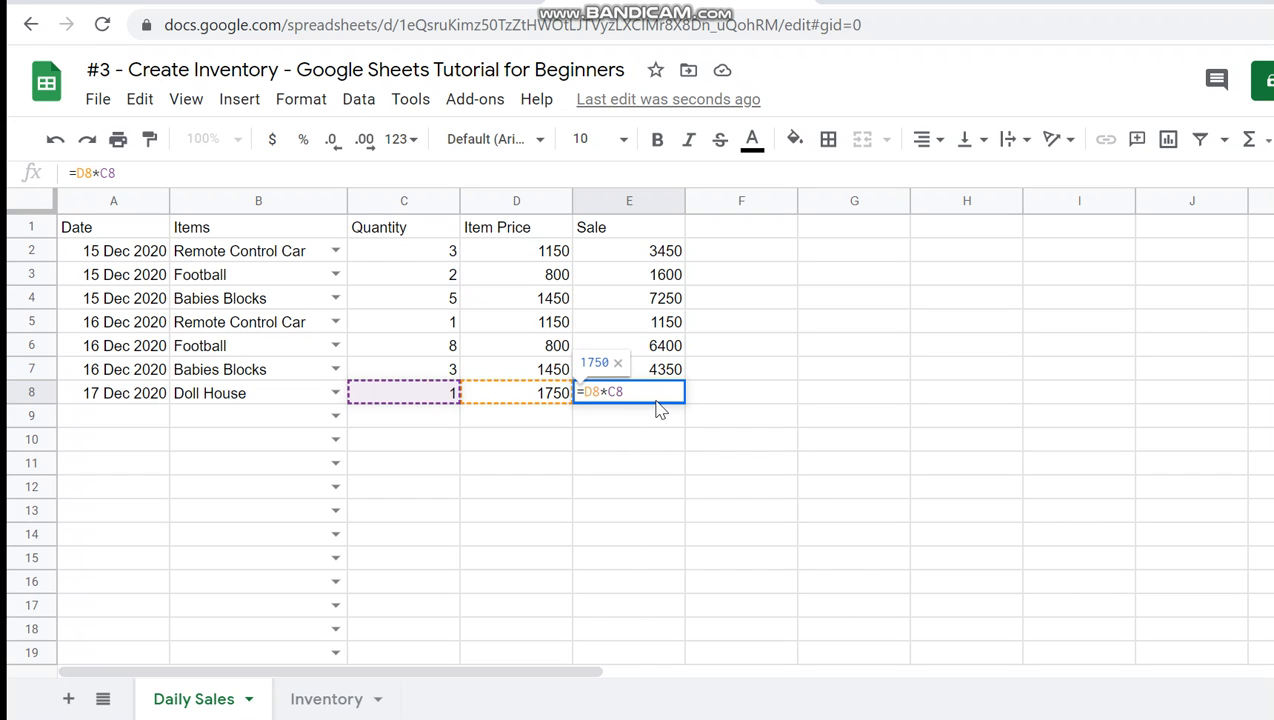
pyautogui.doubleClick(591, 392)
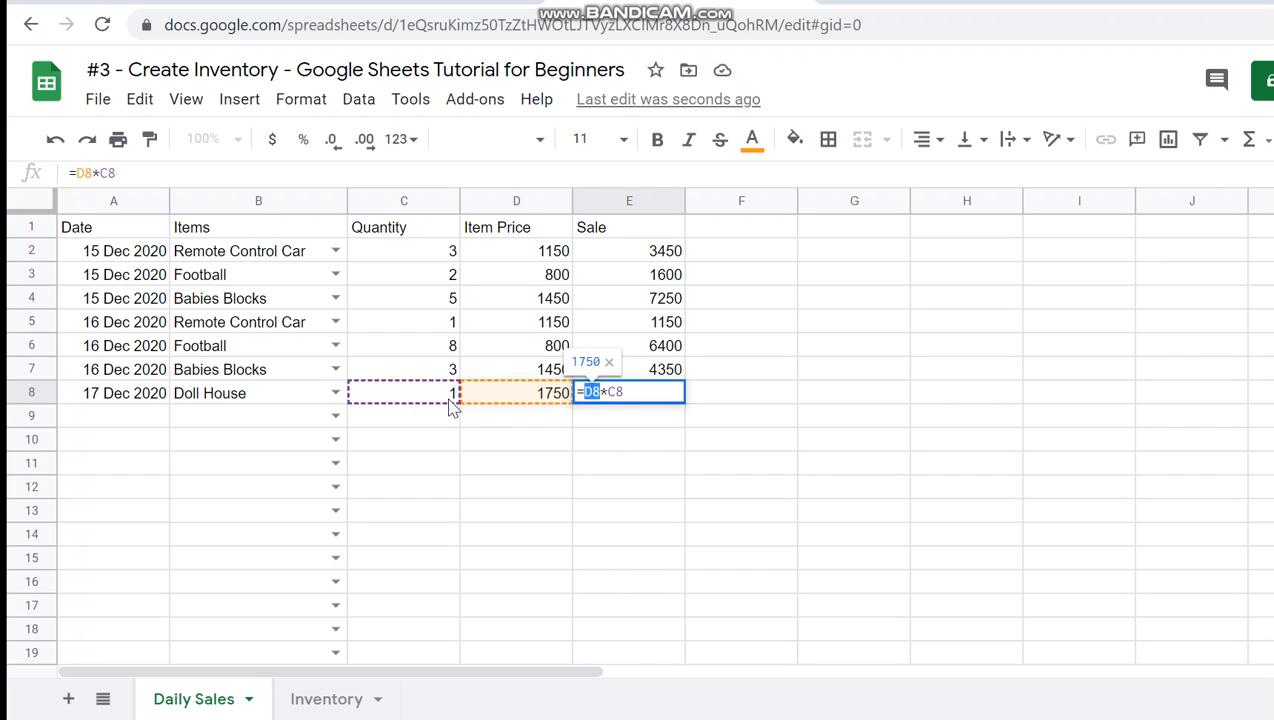
pyautogui.doubleClick(624, 392)
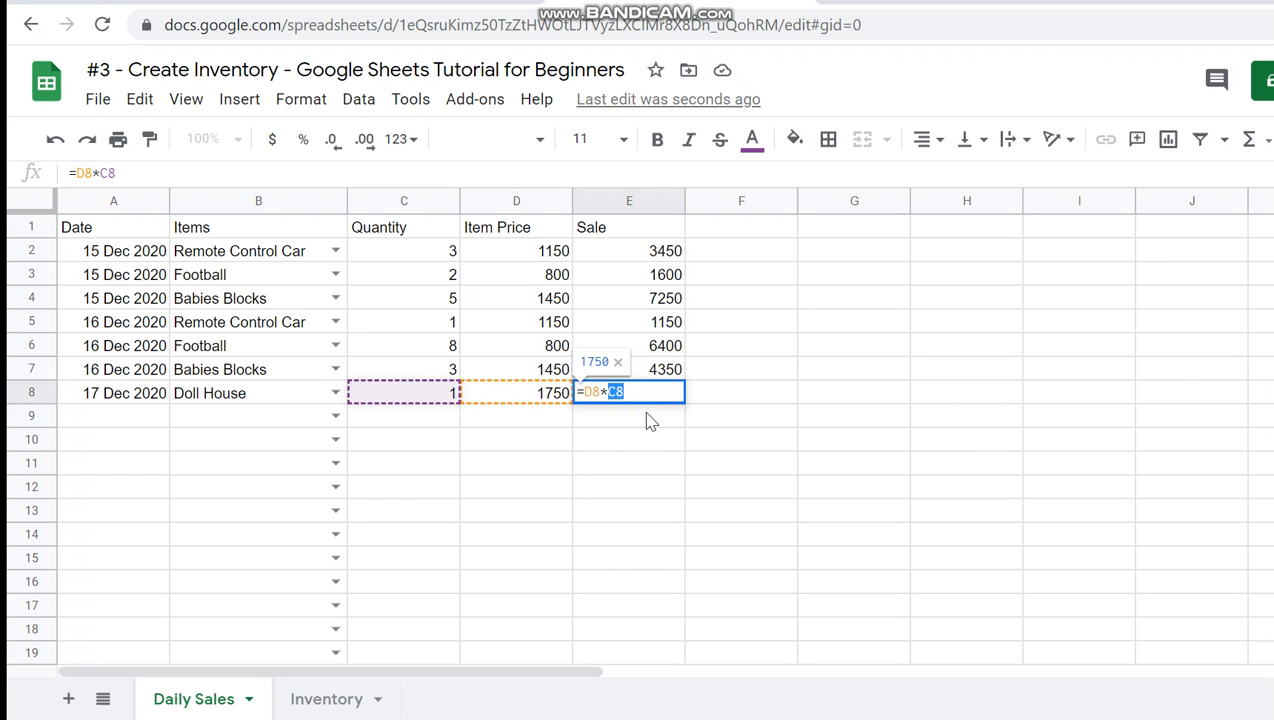
pyautogui.press('Return')
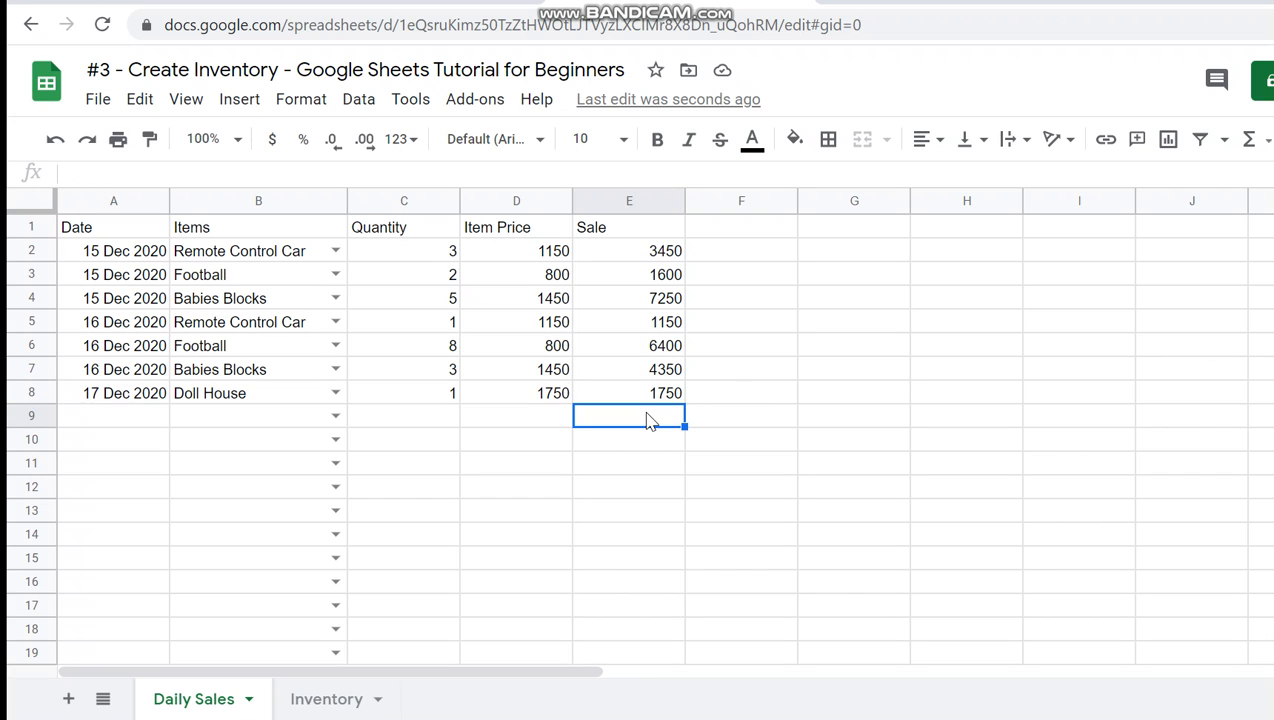